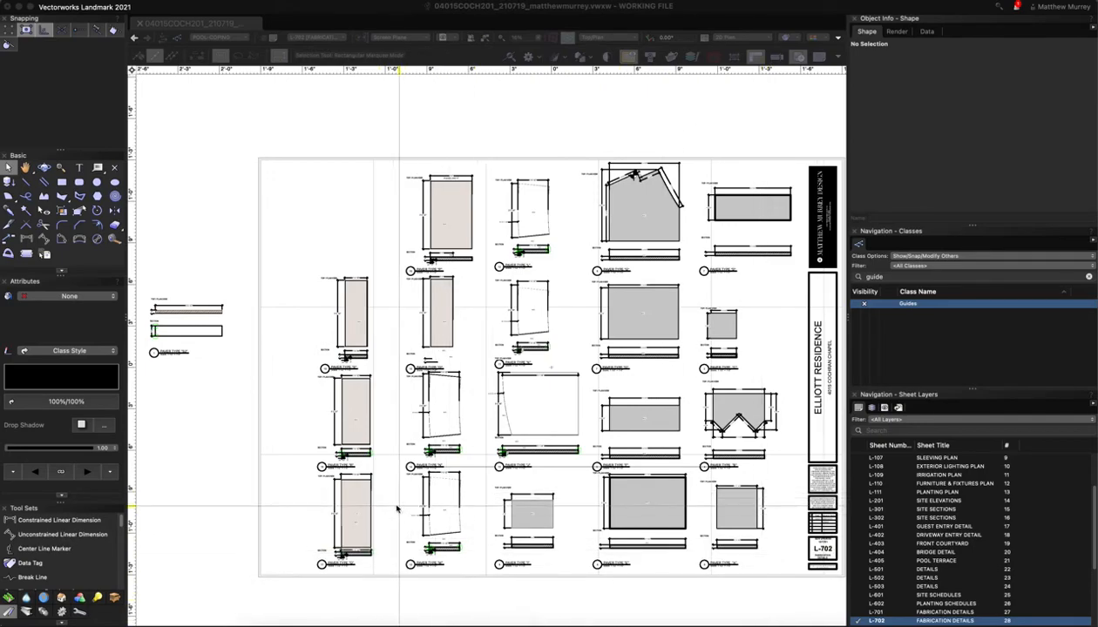
# Zoom into sheet L-702's Paver Type detail viewports until Paver Type S is readable
pyautogui.scroll(3, 299, 449)
pyautogui.scroll(3, 296, 447)
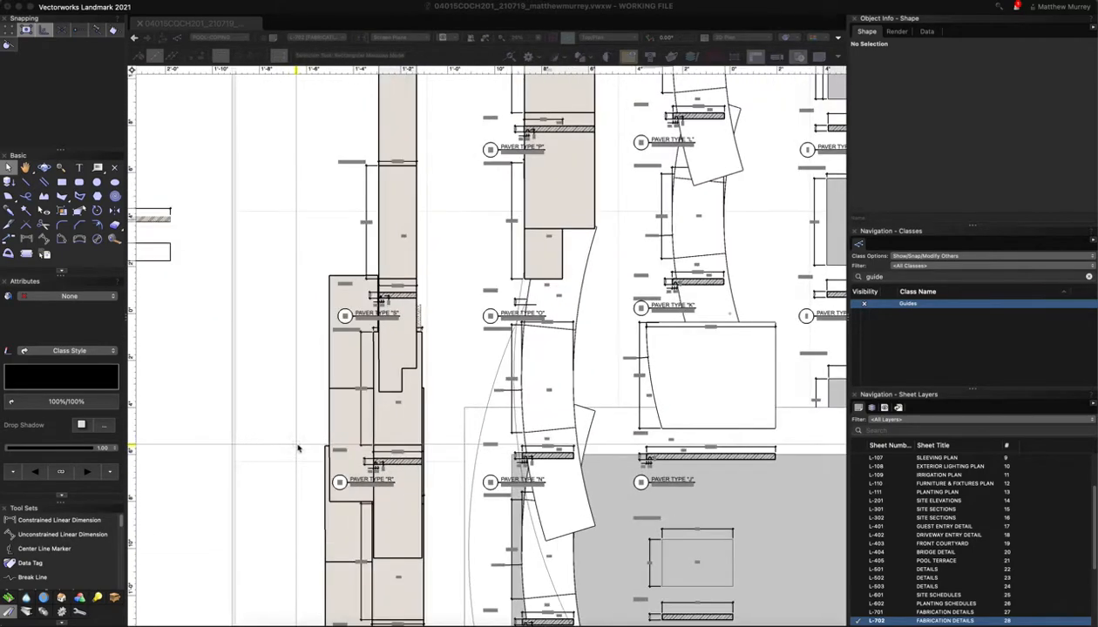
pyautogui.scroll(3, 308, 344)
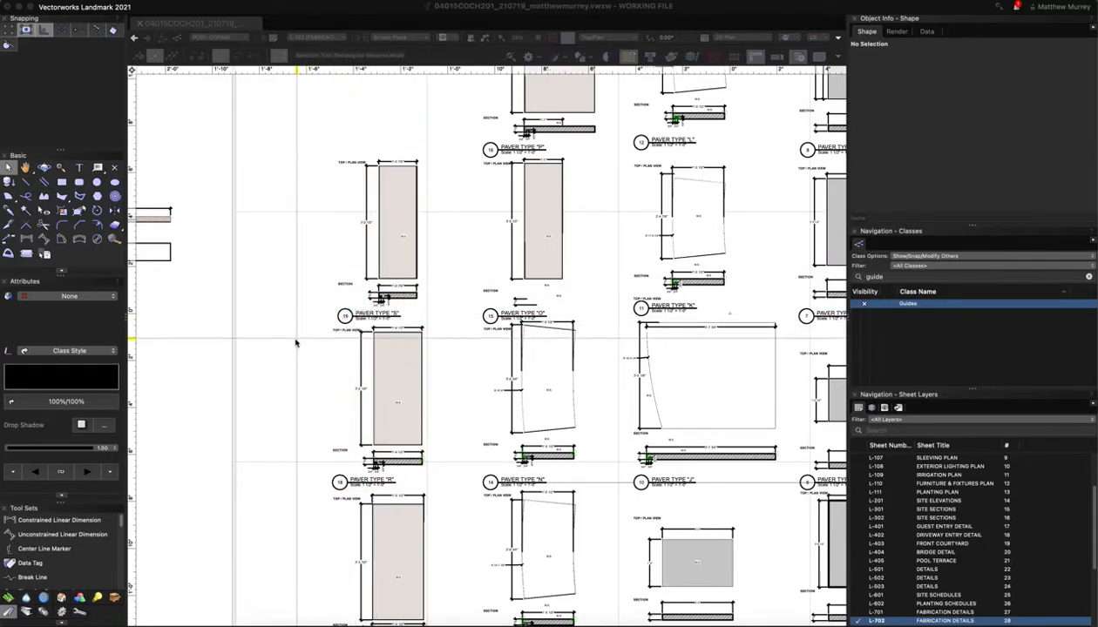
pyautogui.scroll(1, 296, 341)
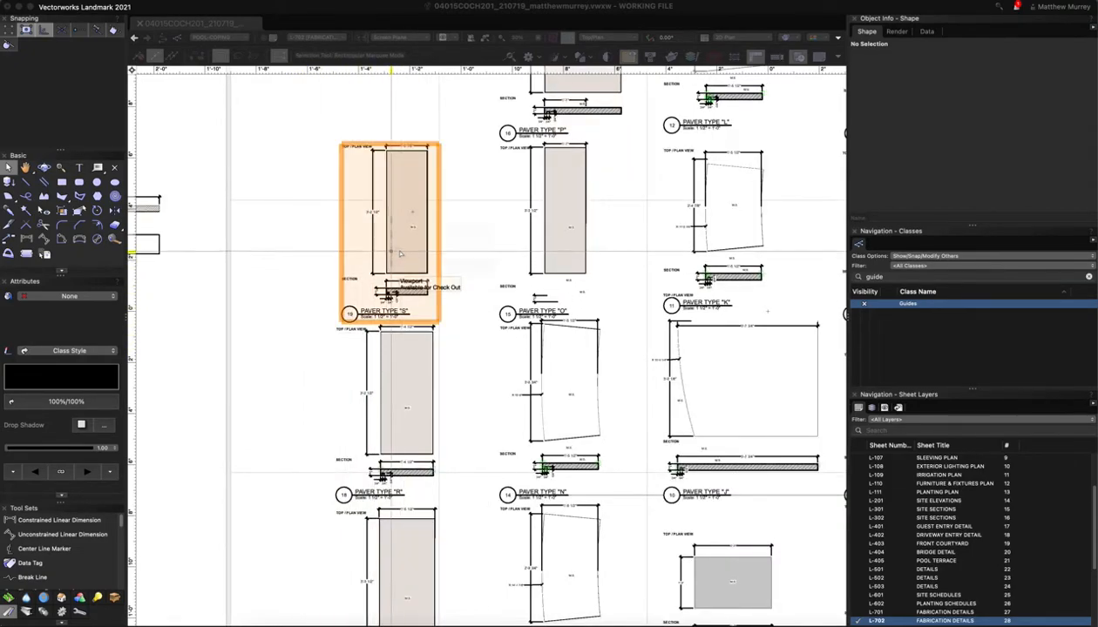
# Edit the Paver Type S viewport's design layer Mod-Paving-Above and zoom out to the stair
pyautogui.rightClick(400, 245)
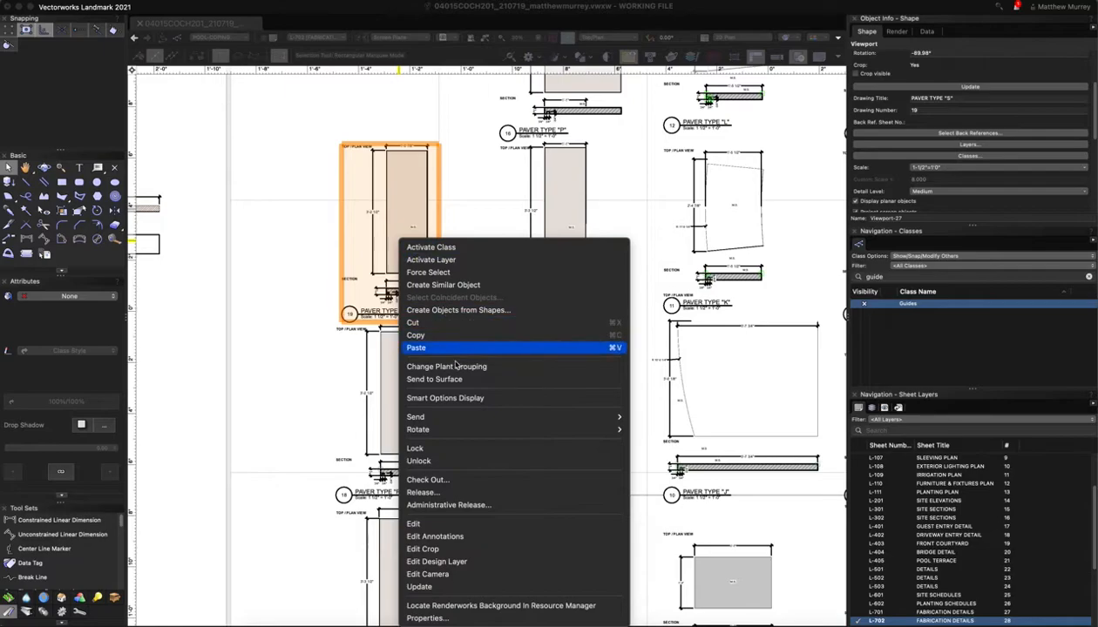
pyautogui.click(454, 562)
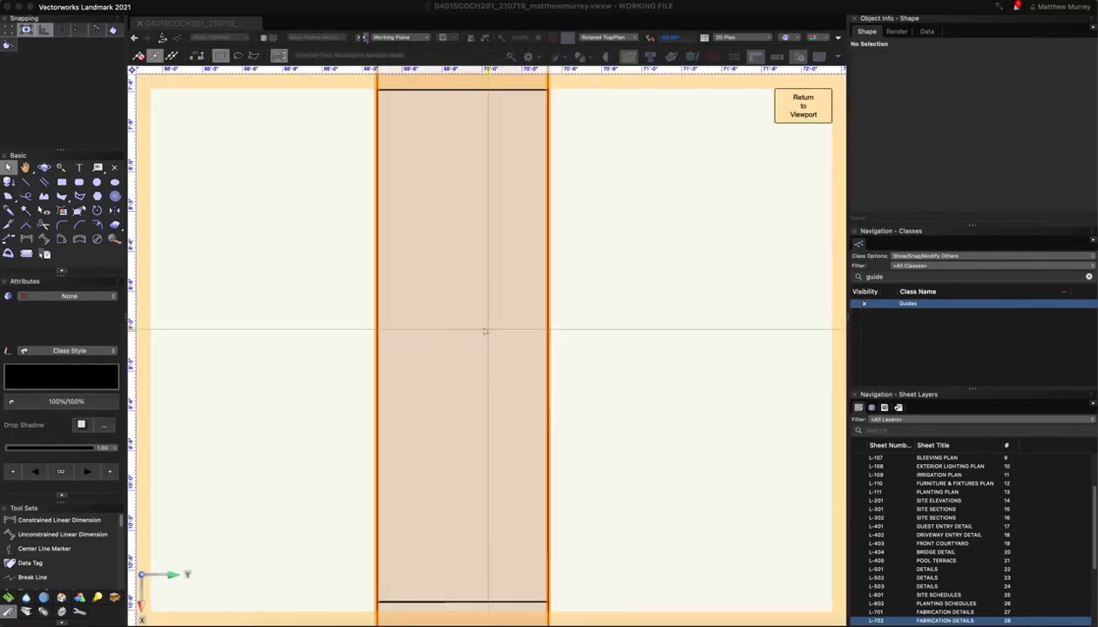
pyautogui.scroll(-4, 475, 329)
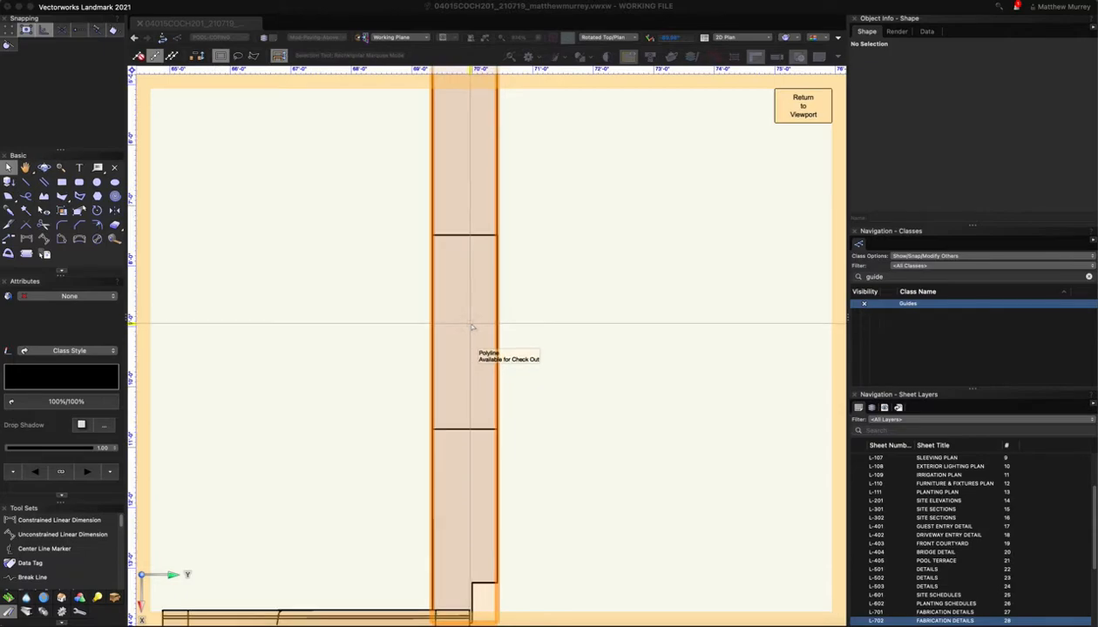
pyautogui.scroll(-3, 473, 328)
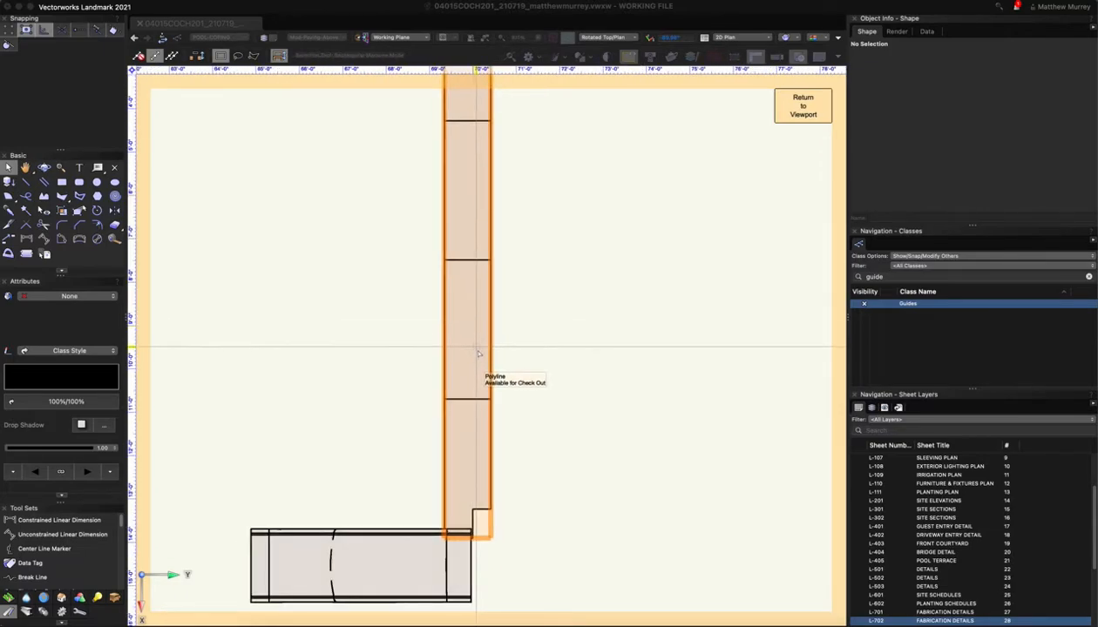
pyautogui.scroll(-3, 476, 357)
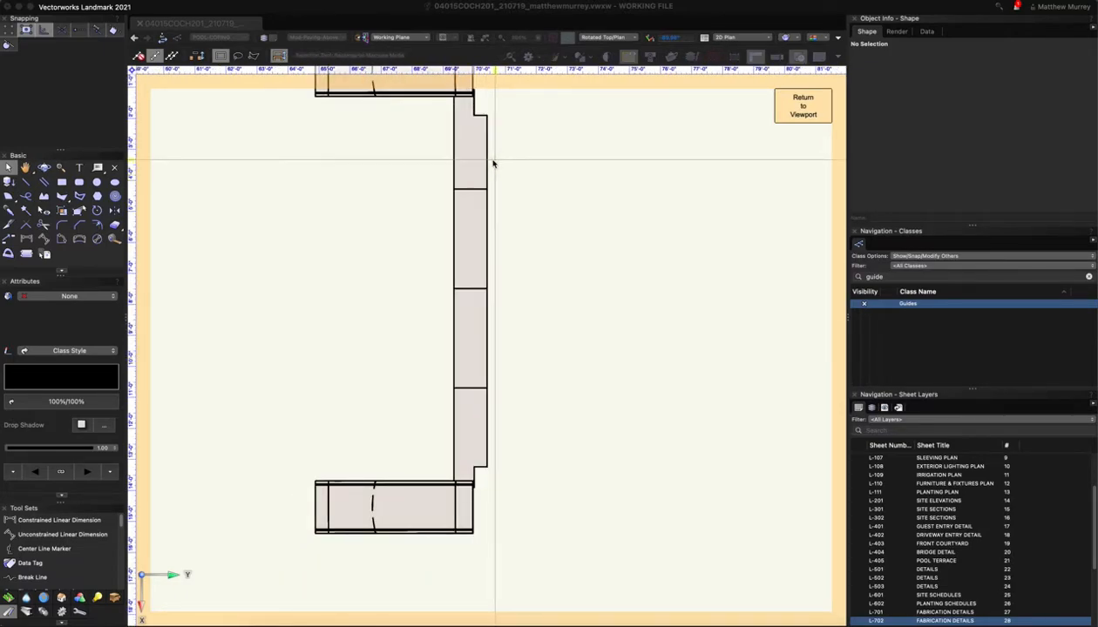
pyautogui.click(470, 231)
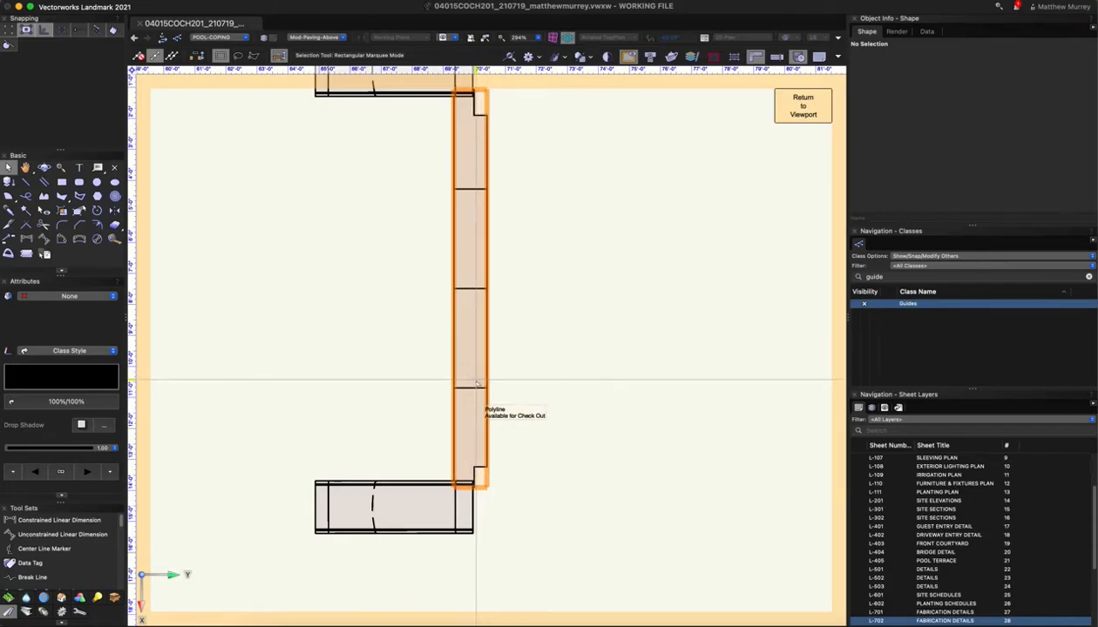
# Enter stair Group #1 and select individual tread slabs, ending on the middle slab
pyautogui.doubleClick(459, 231)
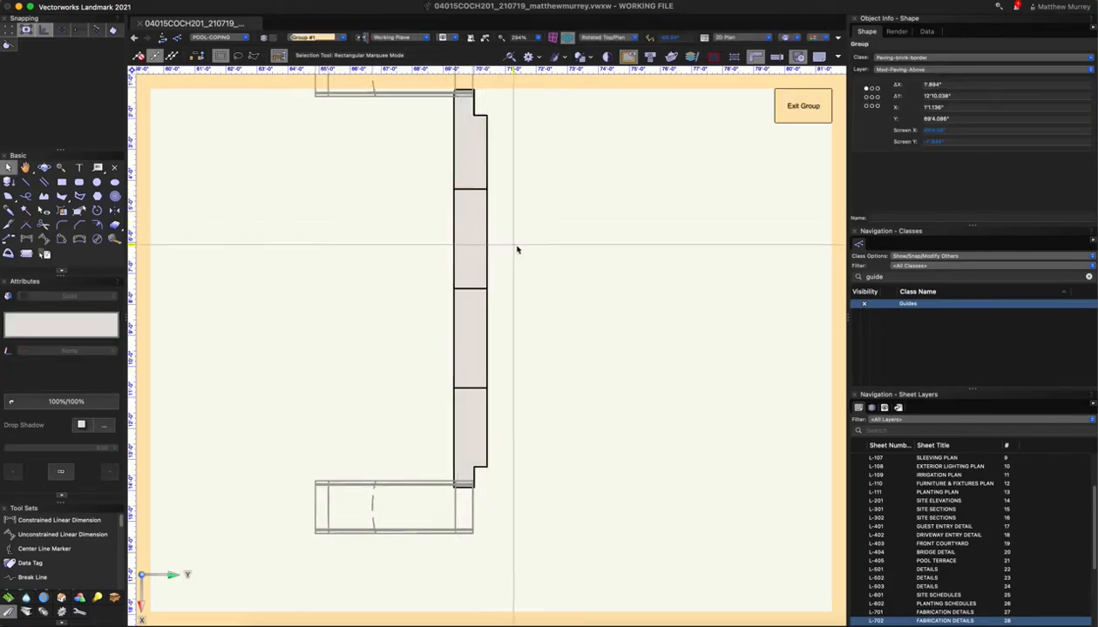
pyautogui.click(488, 174)
pyautogui.click(488, 207)
pyautogui.click(484, 339)
pyautogui.click(480, 422)
pyautogui.click(479, 366)
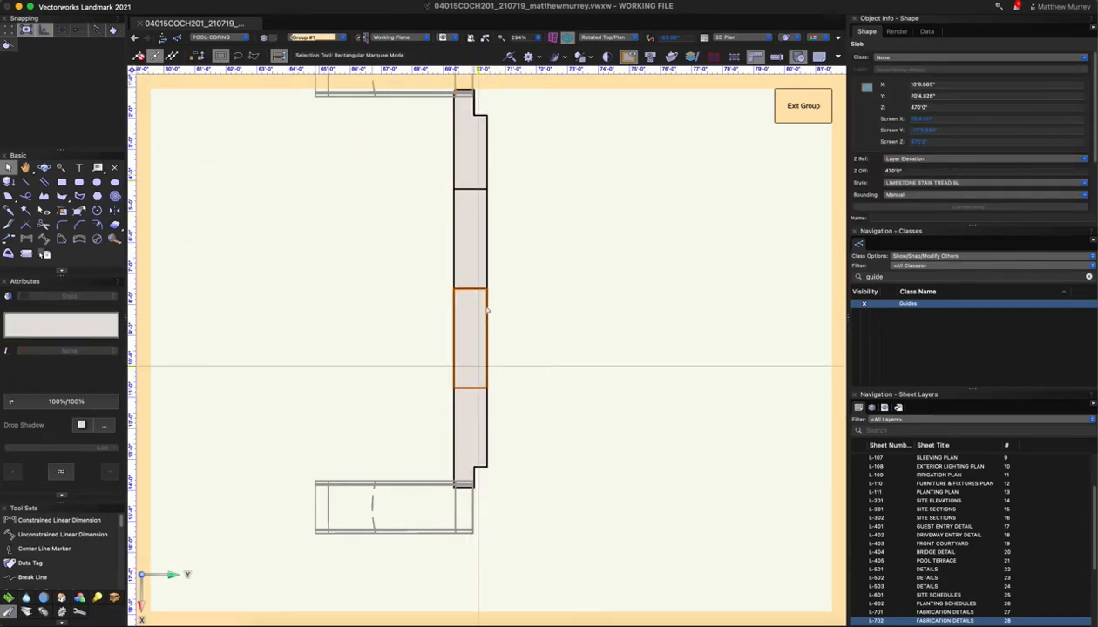
pyautogui.keyDown('shift'); pyautogui.click(484, 262); pyautogui.keyUp('shift')
pyautogui.click(479, 155)
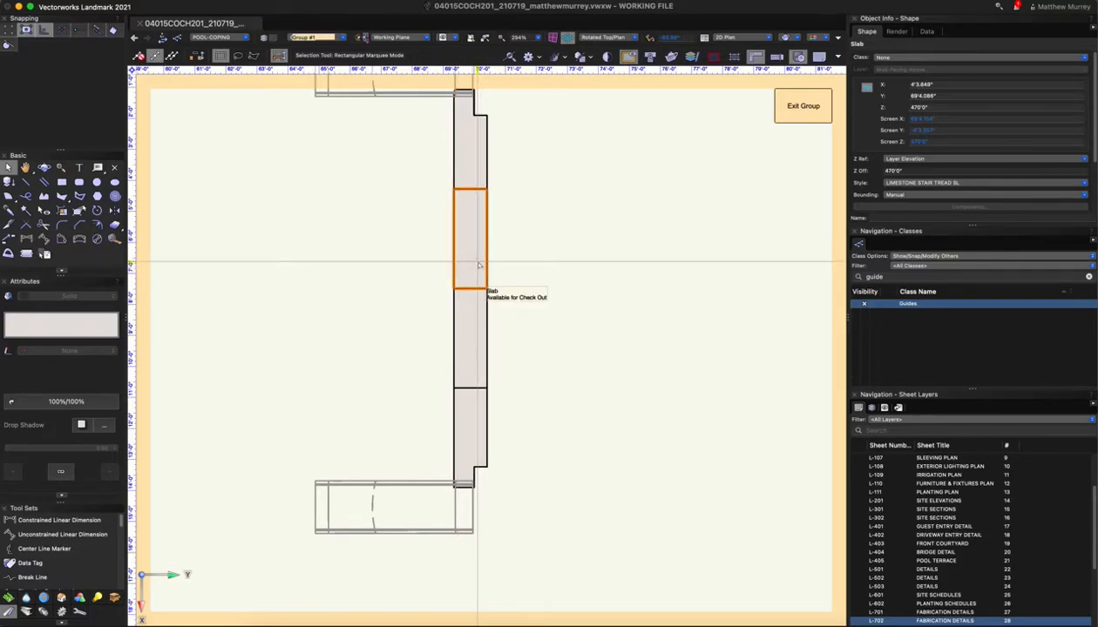
pyautogui.click(450, 279)
pyautogui.moveTo(450, 280); pyautogui.dragTo(463, 275)
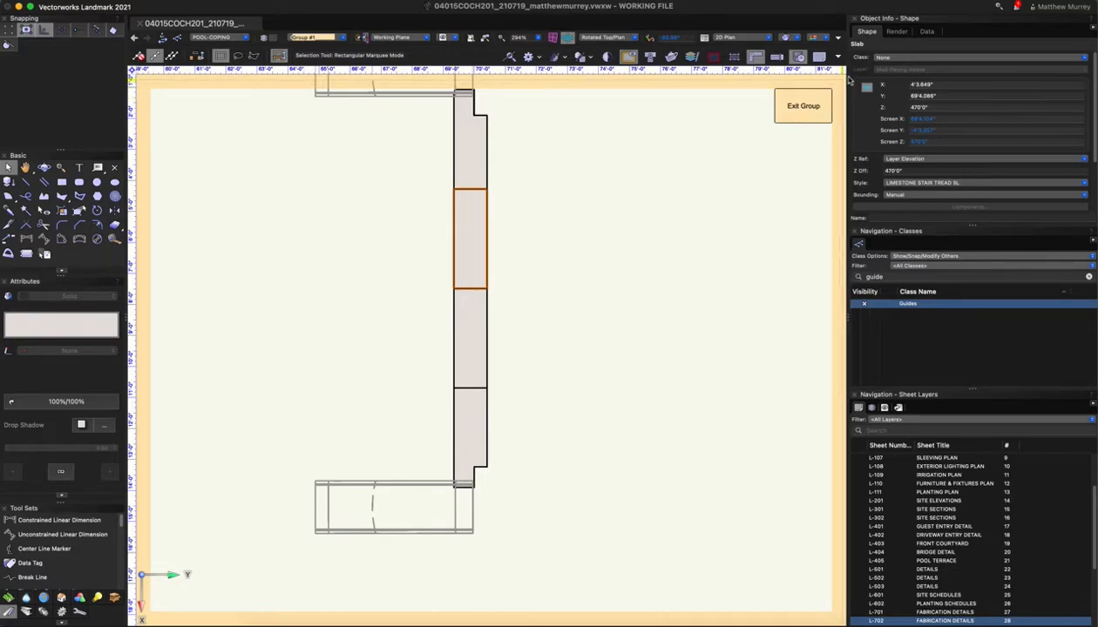
# Float and enlarge the Data panel, check the slab's PAVER TYPE field (S), then dock it back
pyautogui.click(926, 32)
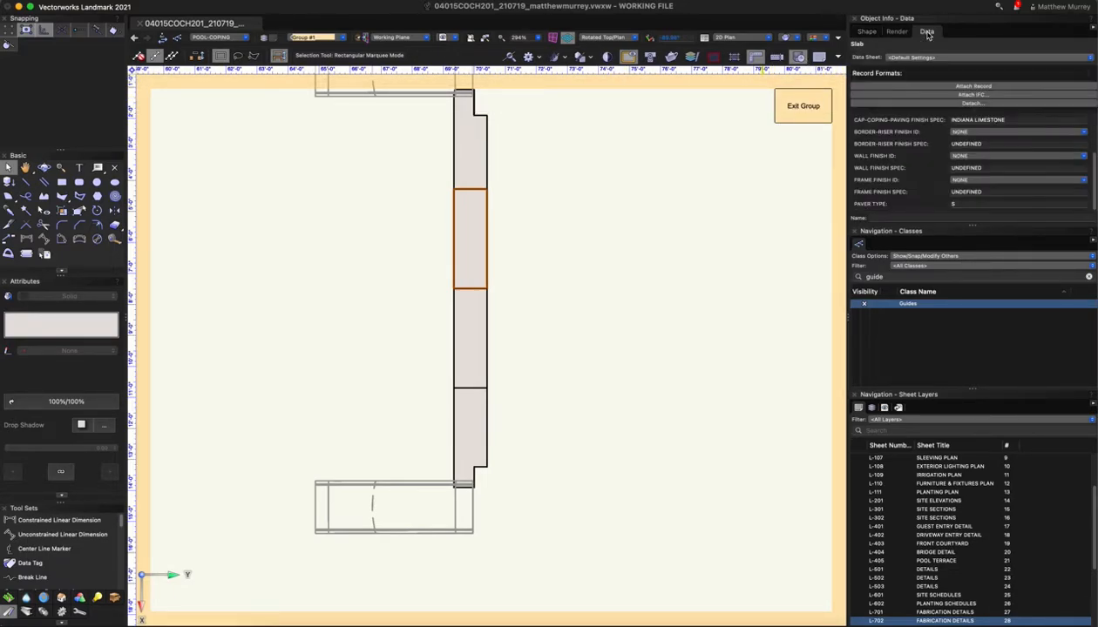
pyautogui.moveTo(927, 33); pyautogui.dragTo(520, 128)
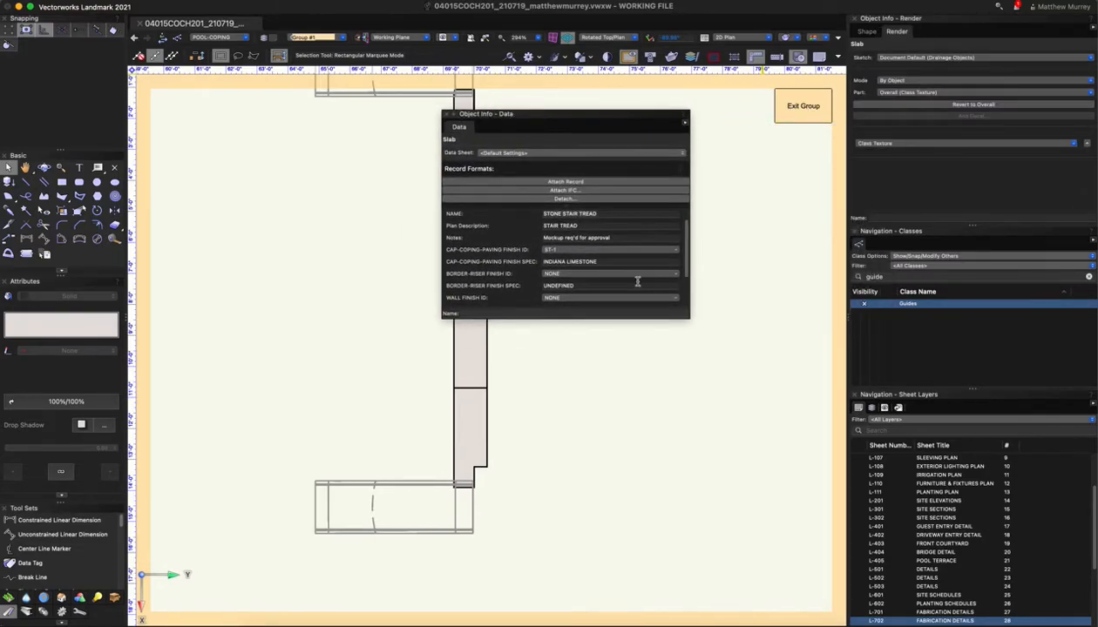
pyautogui.moveTo(691, 314); pyautogui.dragTo(801, 464)
pyautogui.moveTo(595, 115); pyautogui.dragTo(652, 101)
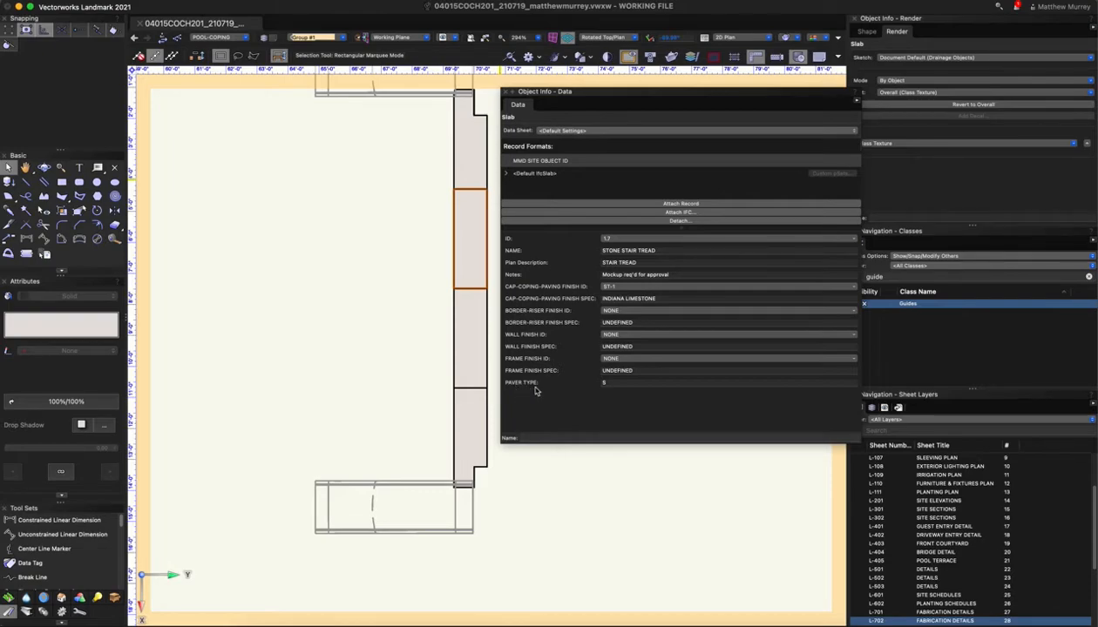
pyautogui.click(610, 384)
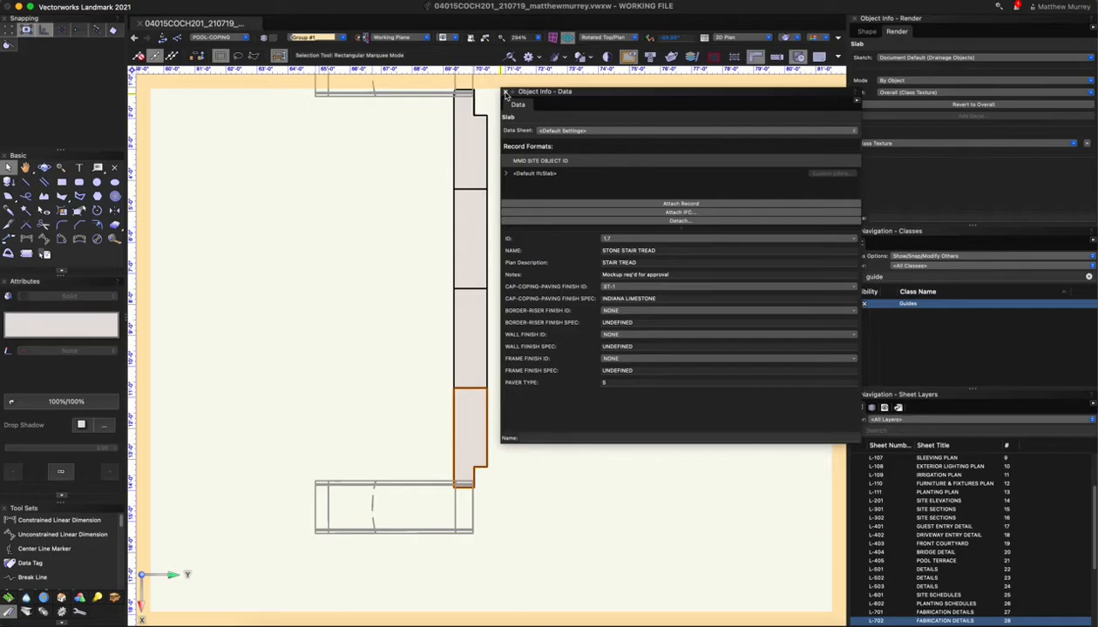
pyautogui.moveTo(507, 95); pyautogui.dragTo(959, 33)
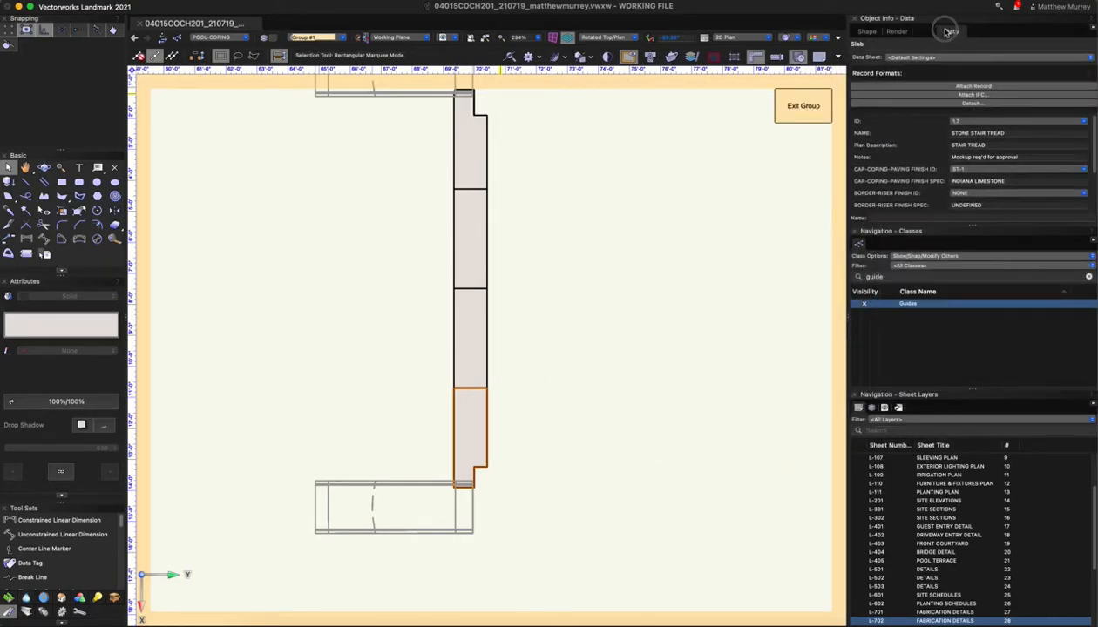
# Exit Group #1 and return to the Paver Type S viewport on sheet L-702
pyautogui.click(803, 107)
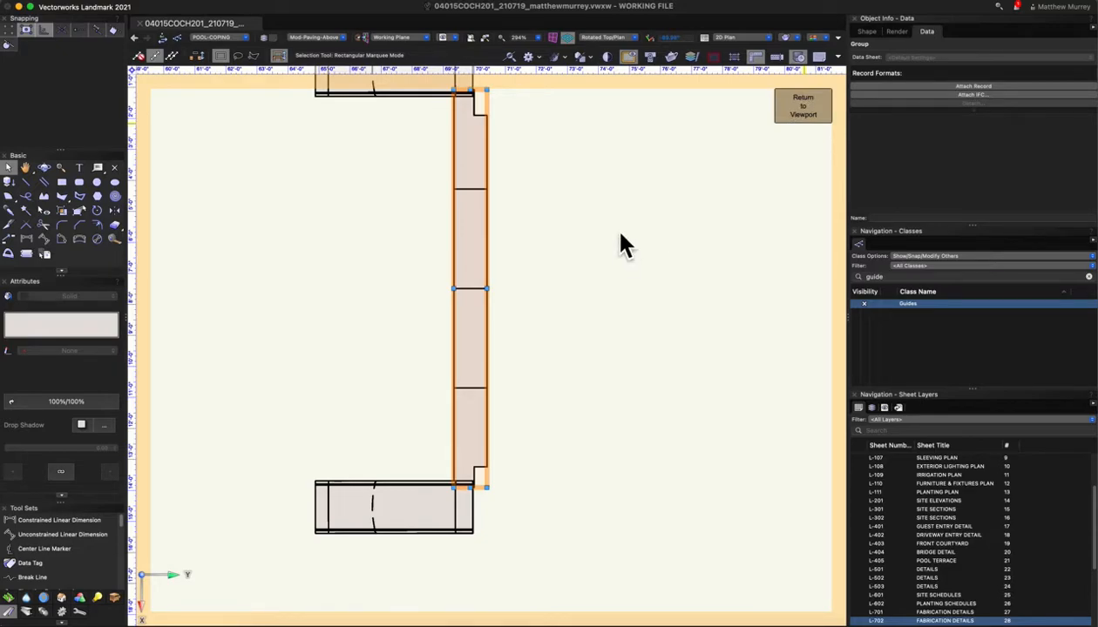
pyautogui.doubleClick(568, 182)
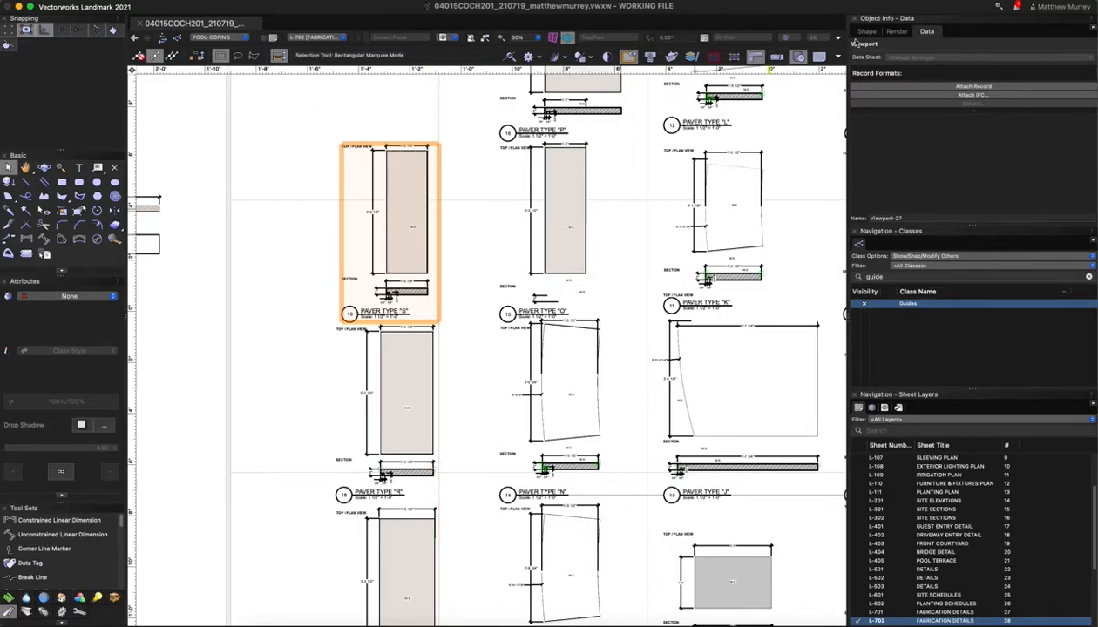
# In the viewport's Shape properties, drop down the Data Visualization list showing Fabrication S
pyautogui.click(867, 32)
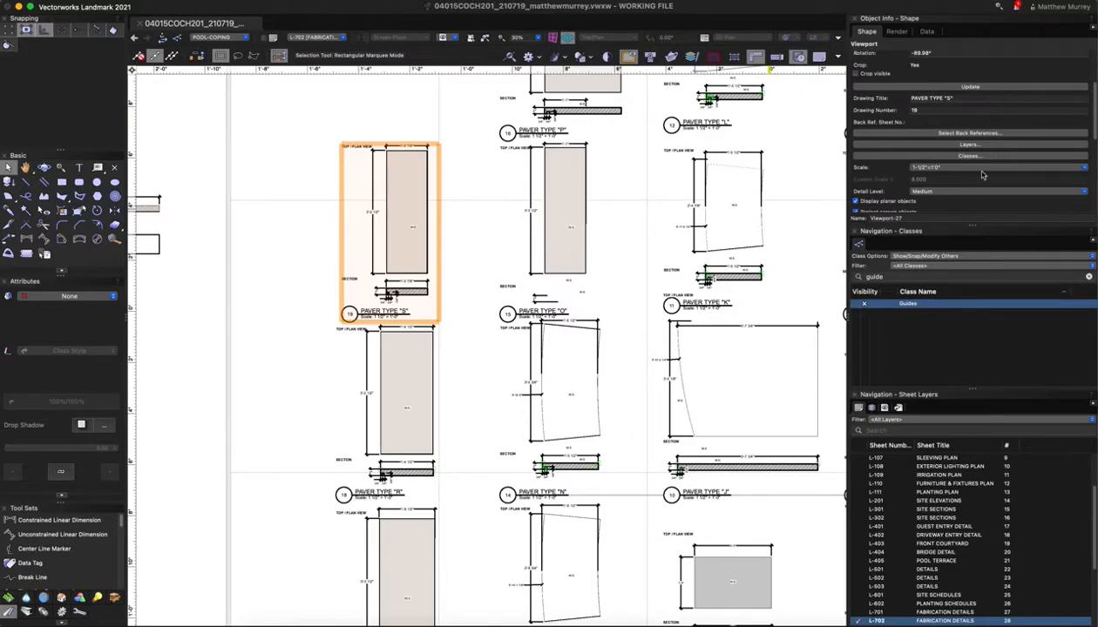
pyautogui.scroll(1, 958, 155)
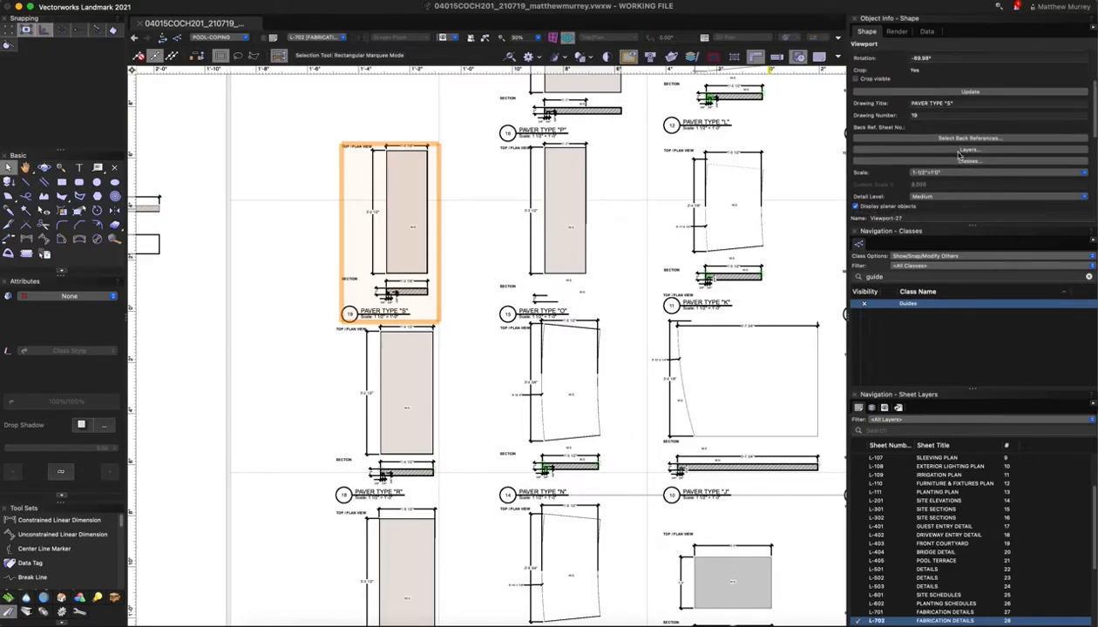
pyautogui.scroll(-5, 975, 177)
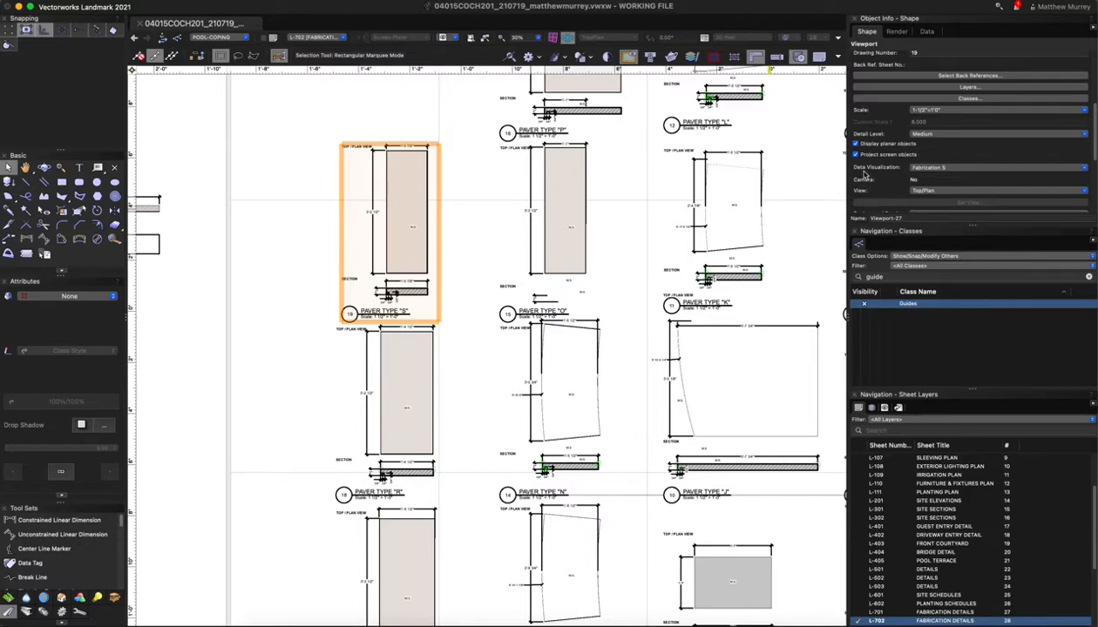
pyautogui.click(954, 169)
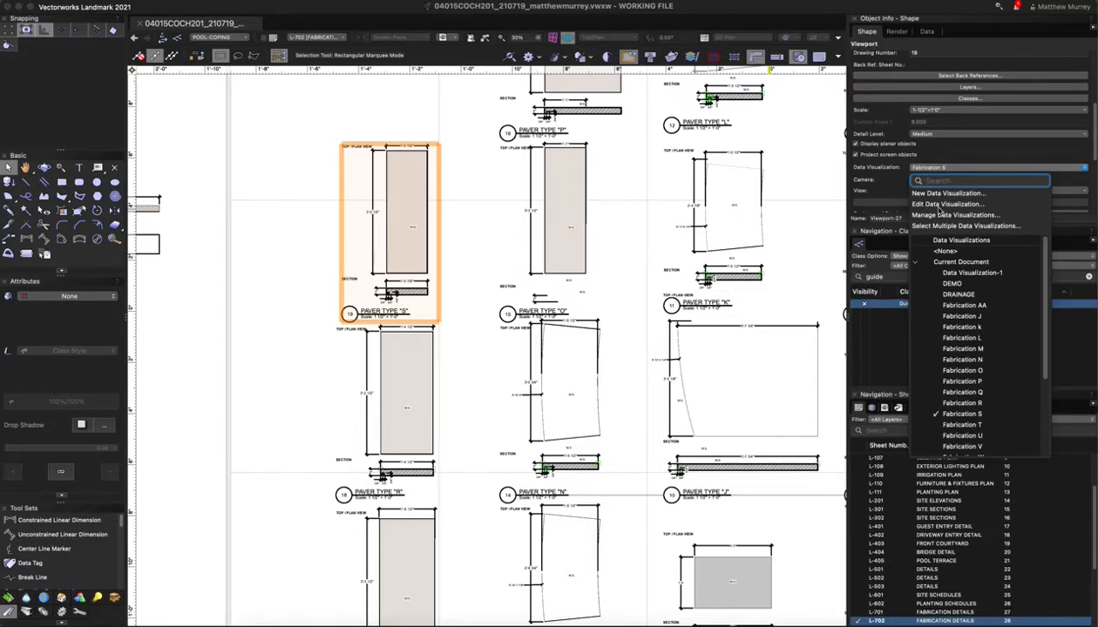
# Open the Fabrication S data visualization and review its criteria without changes
pyautogui.click(953, 205)
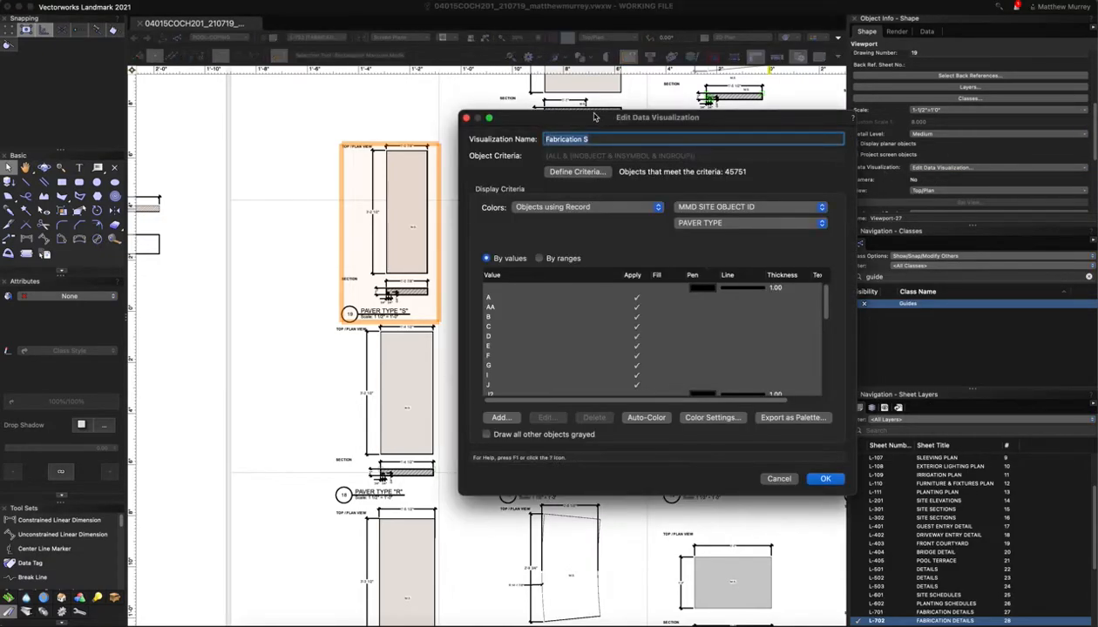
pyautogui.moveTo(593, 114); pyautogui.dragTo(555, 83)
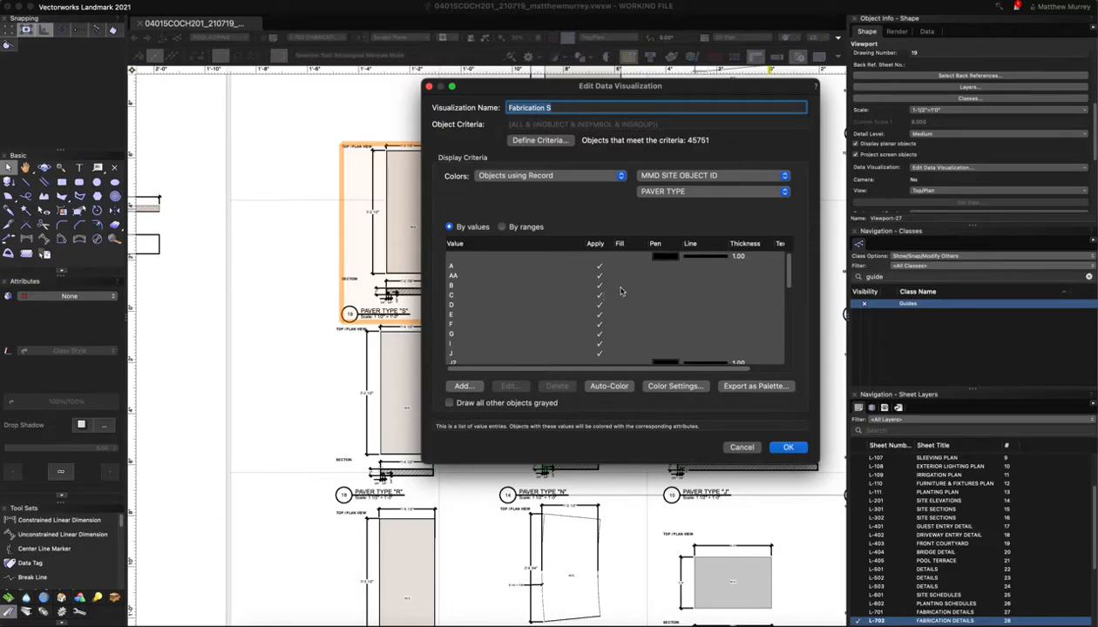
pyautogui.click(544, 142)
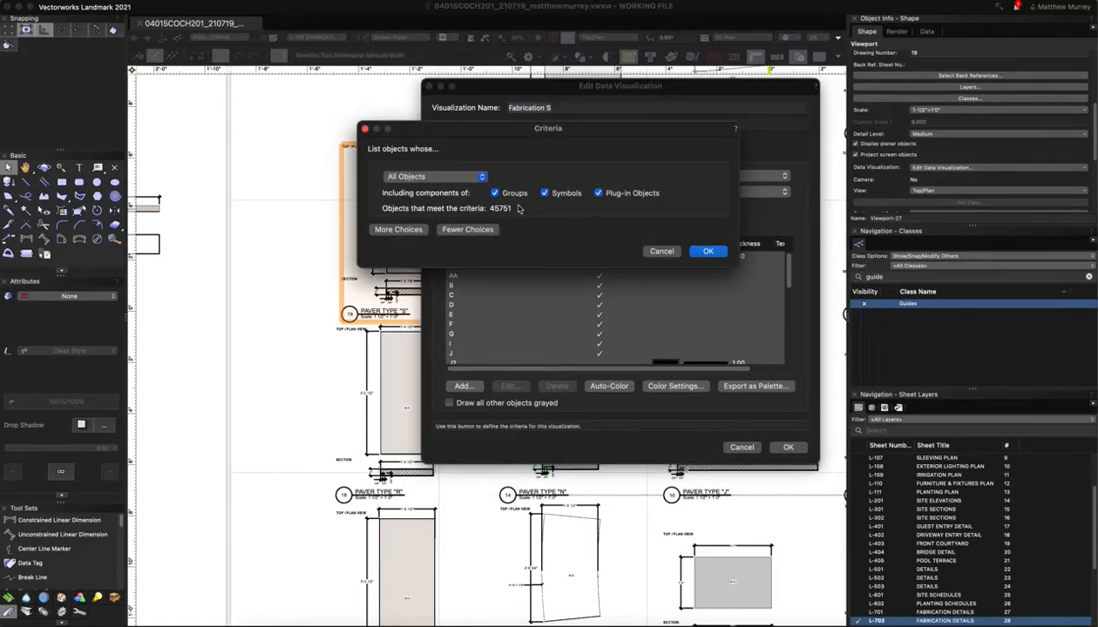
pyautogui.click(662, 251)
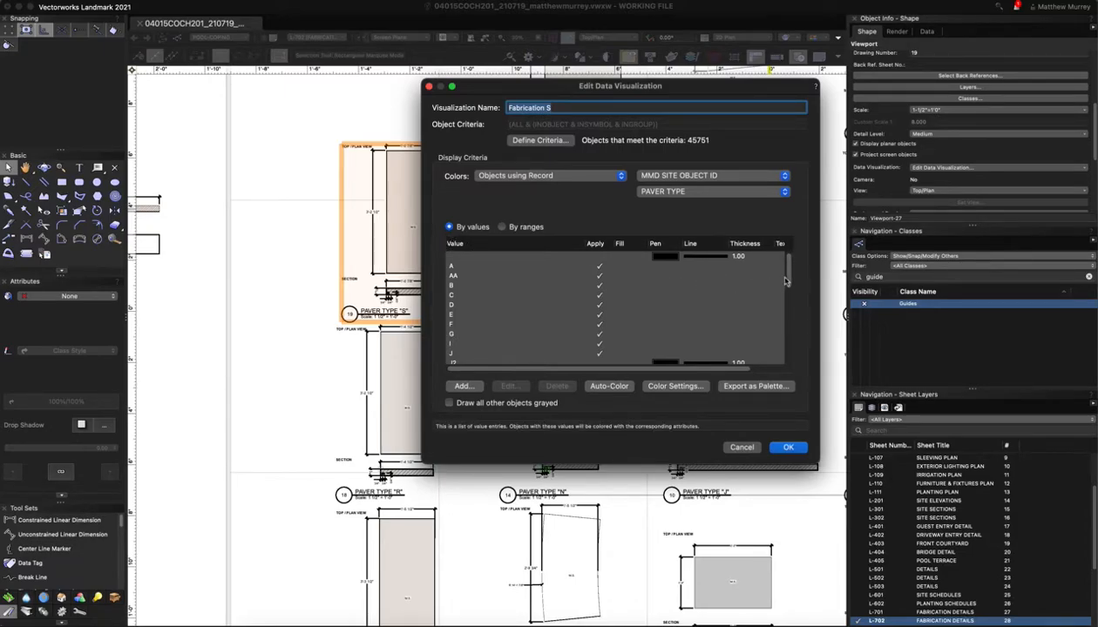
# Browse the PAVER TYPE By values list and bring up value A's attribute settings
pyautogui.moveTo(784, 281)
pyautogui.mouseDown()
pyautogui.moveTo(785, 354)
pyautogui.moveTo(788, 288)
pyautogui.moveTo(794, 298)
pyautogui.mouseUp()
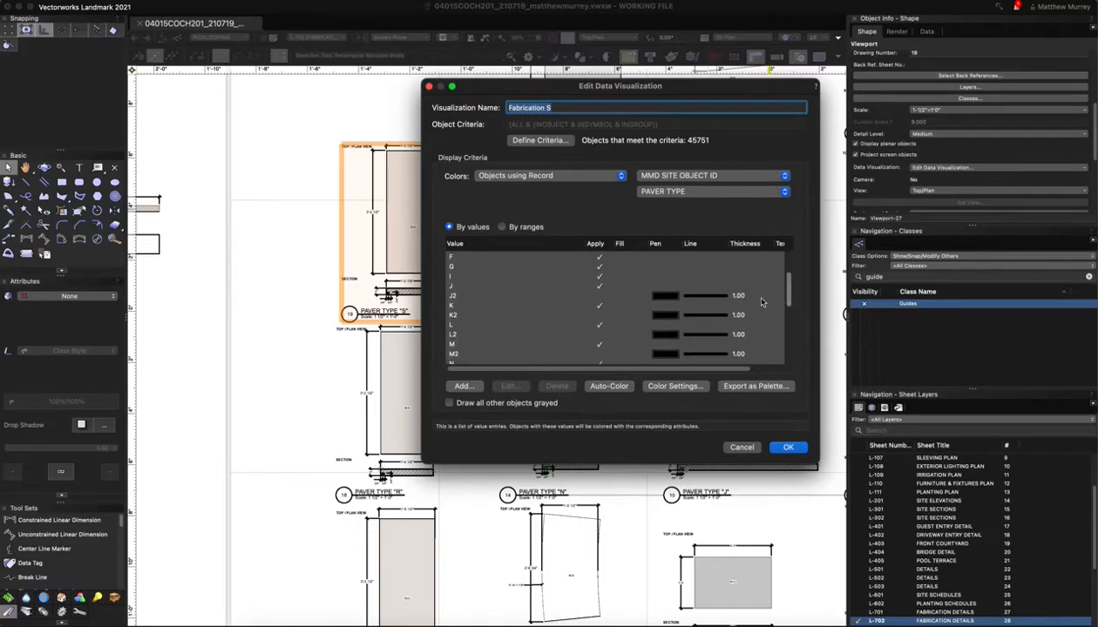
pyautogui.click(601, 298)
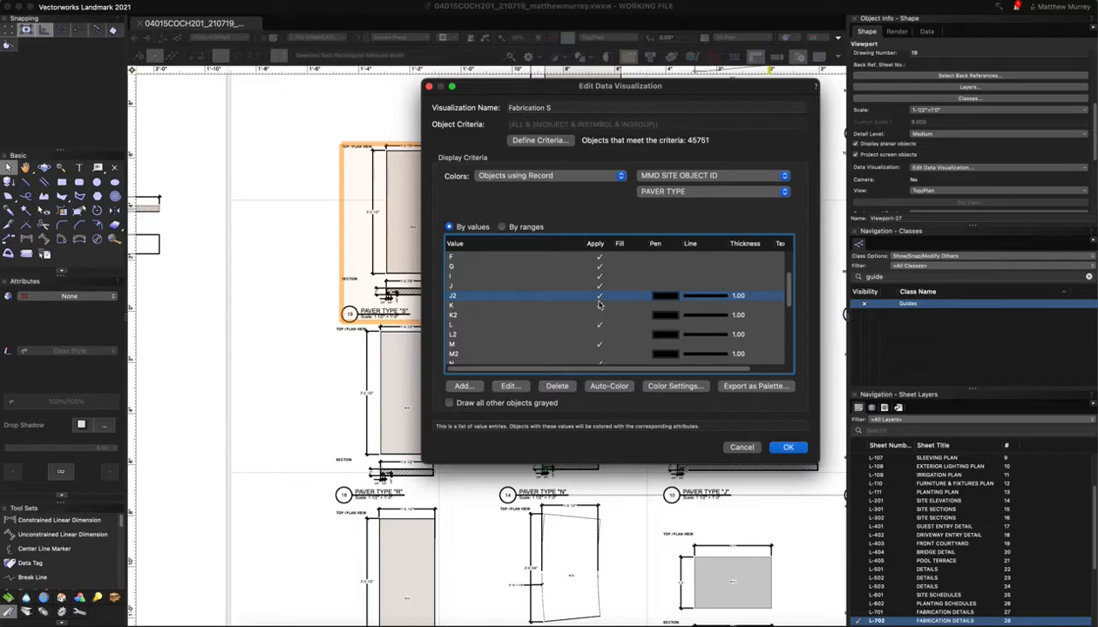
pyautogui.scroll(3, 650, 307)
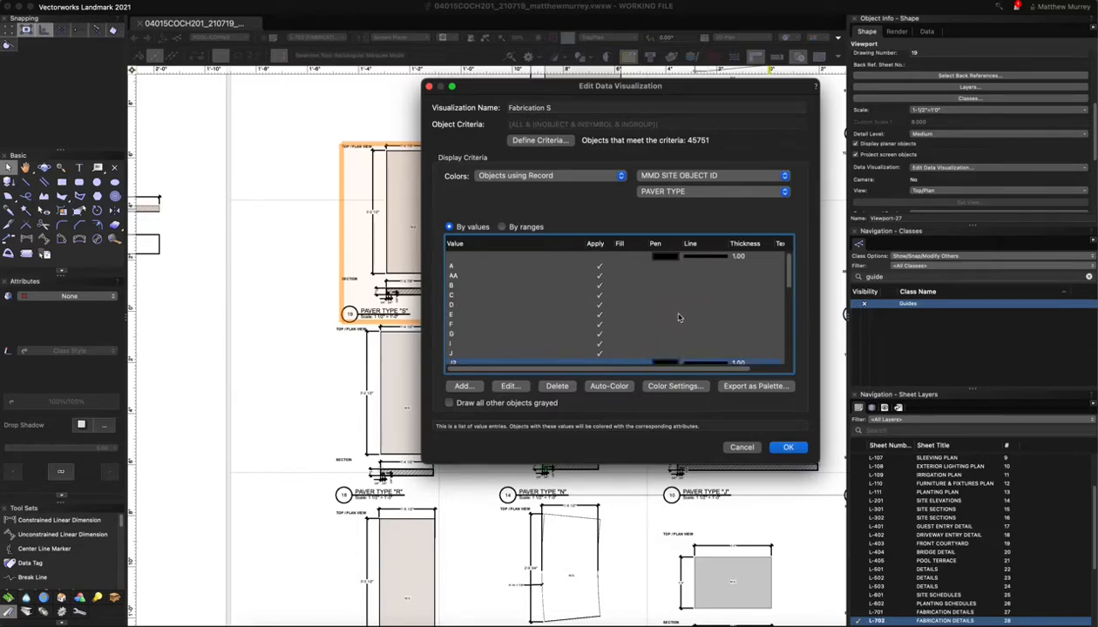
pyautogui.scroll(-2, 610, 304)
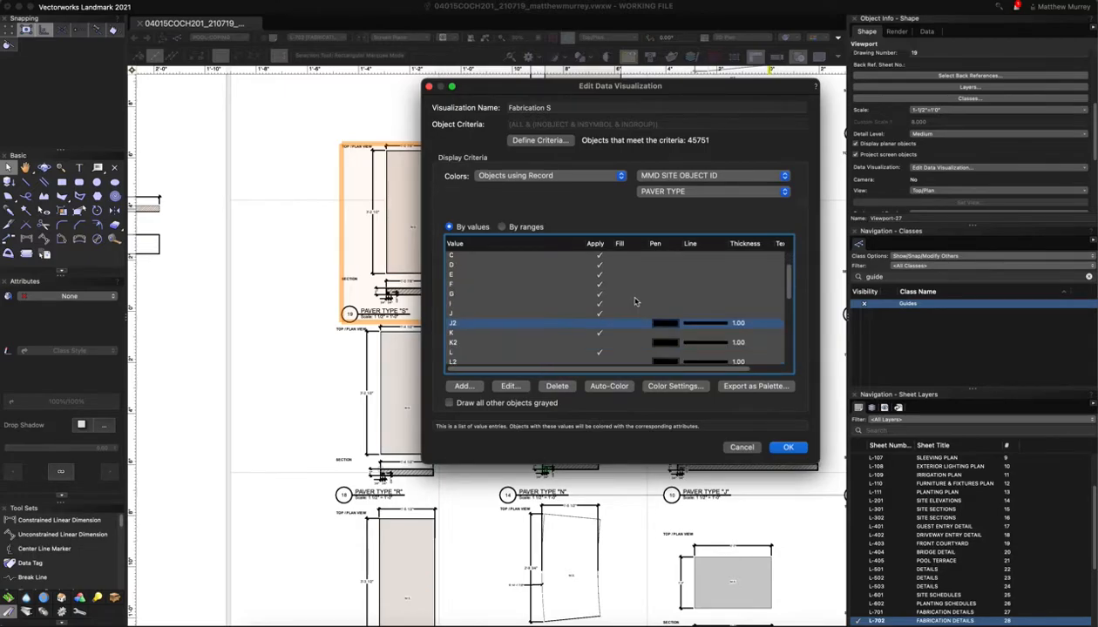
pyautogui.scroll(2, 636, 298)
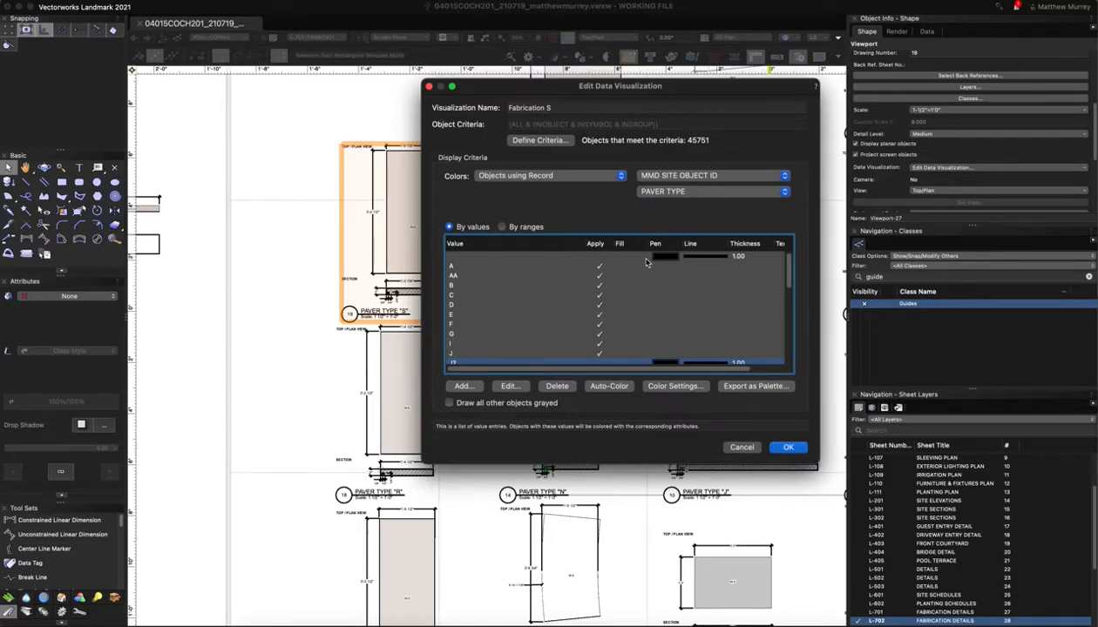
pyautogui.click(648, 266)
# Select every paver value in the Fabrication S list for a shared attribute edit
pyautogui.click(511, 387)
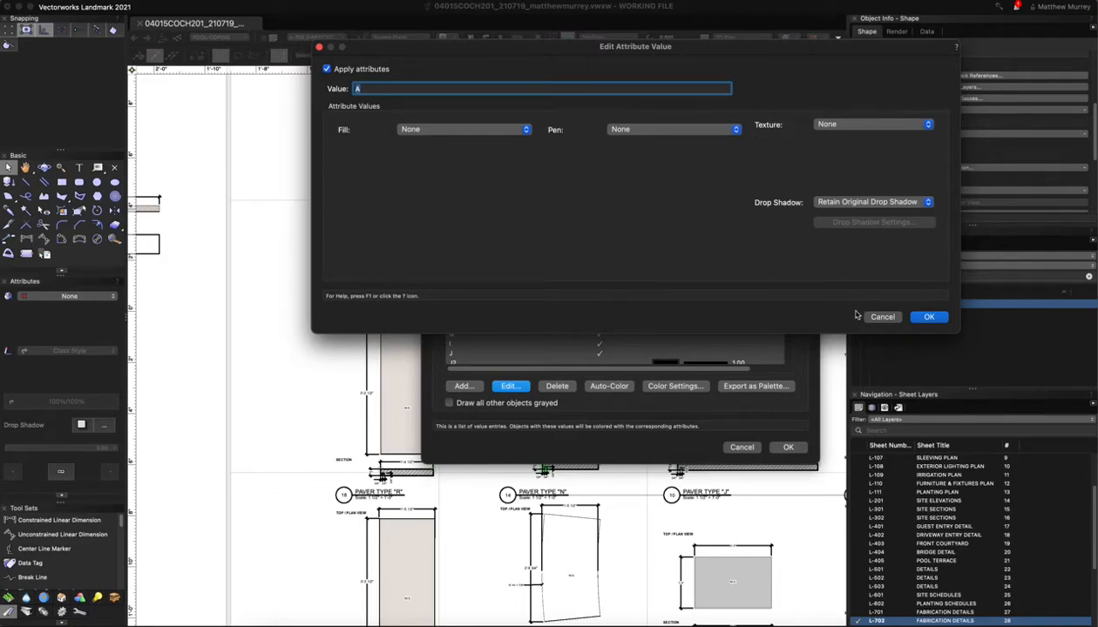
pyautogui.click(928, 317)
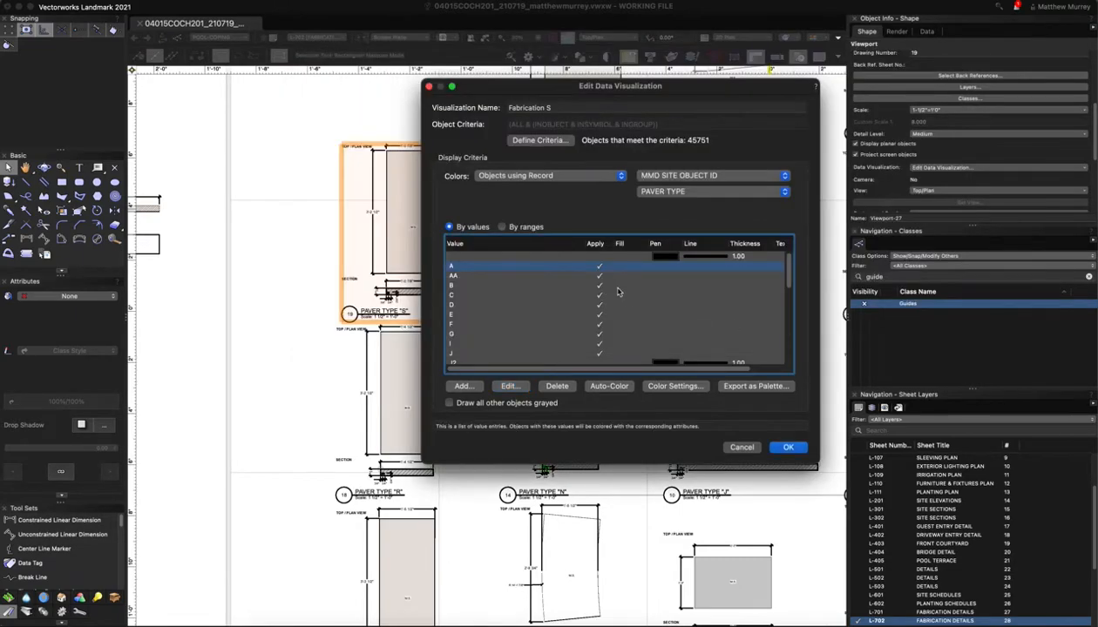
pyautogui.click(648, 258)
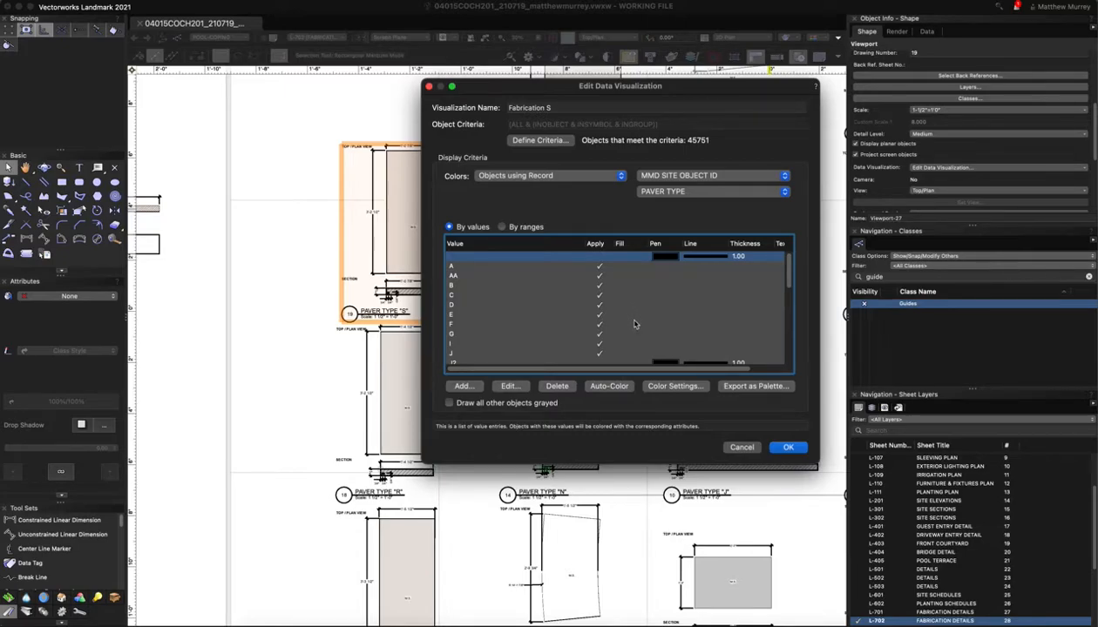
pyautogui.scroll(-10, 635, 324)
pyautogui.keyDown('shift'); pyautogui.click(641, 358); pyautogui.keyUp('shift')
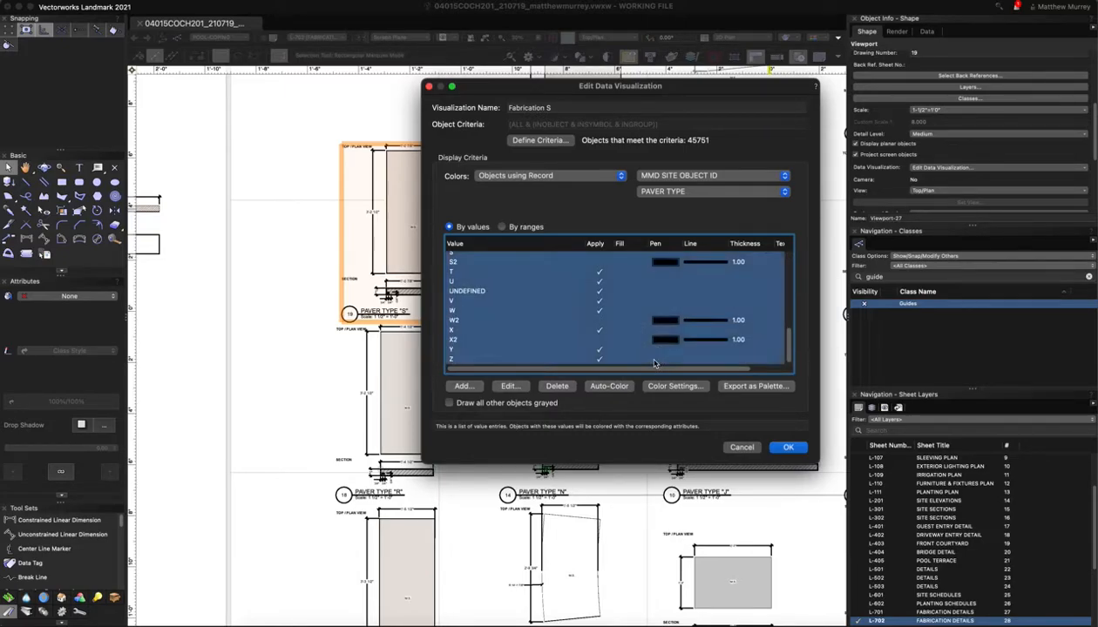
pyautogui.click(511, 388)
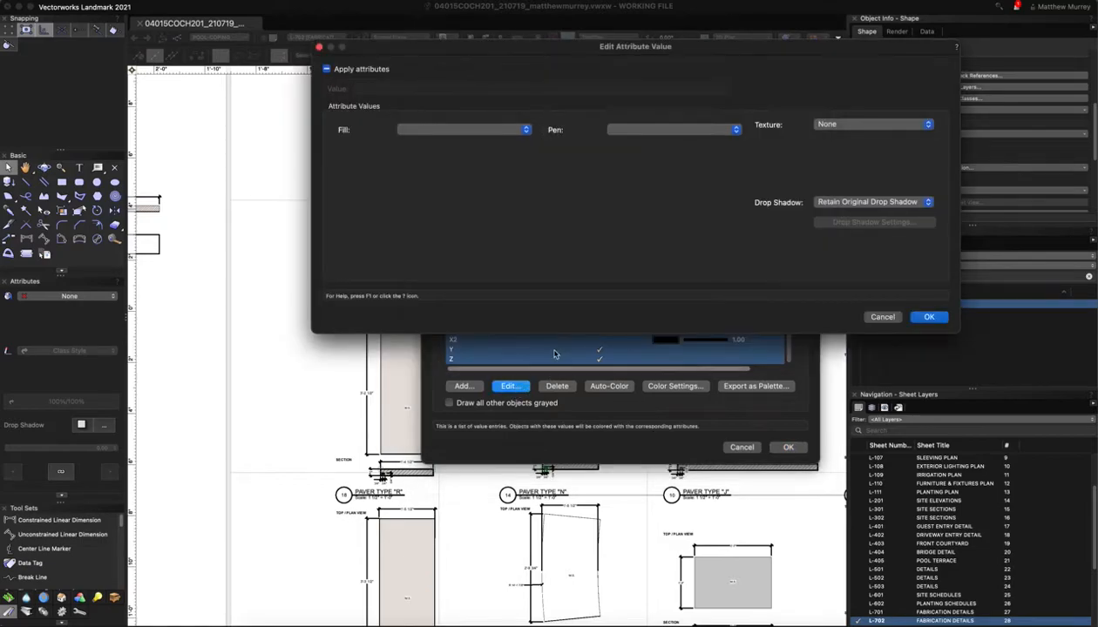
# Set Fill, Pen and Texture to None for all selected paver values
pyautogui.click(451, 130)
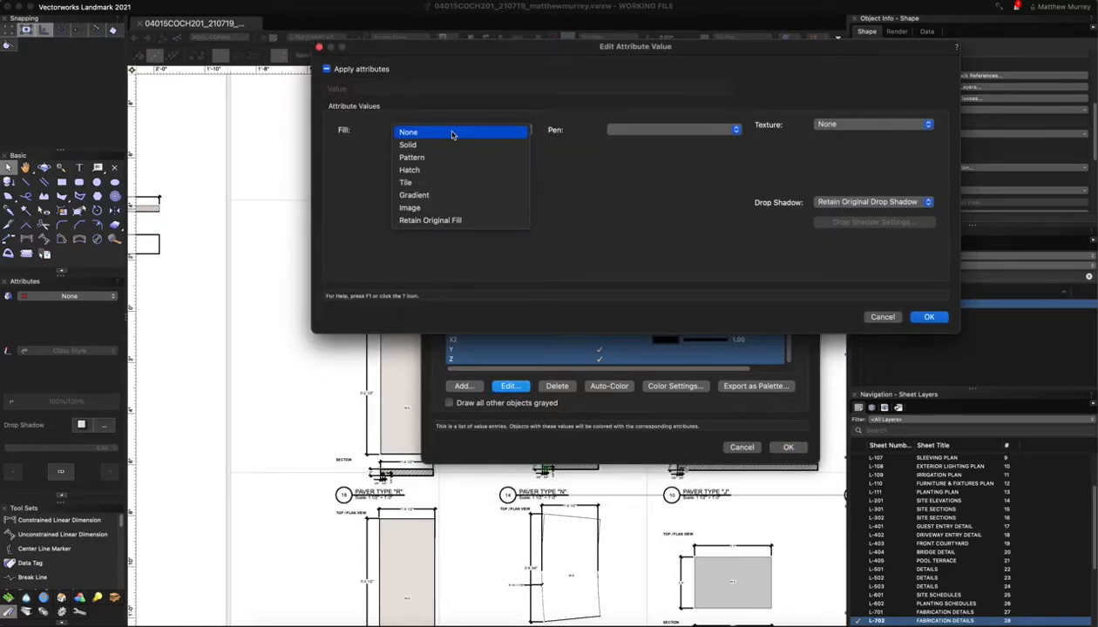
pyautogui.click(451, 133)
pyautogui.click(625, 129)
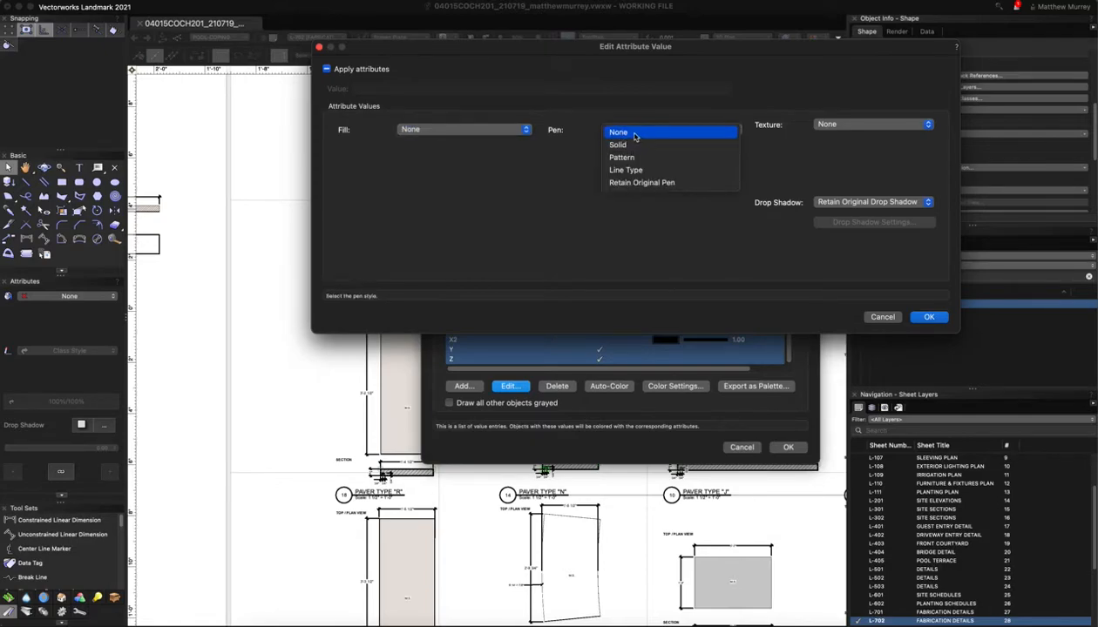
pyautogui.click(634, 133)
pyautogui.click(841, 125)
pyautogui.click(865, 170)
pyautogui.click(929, 316)
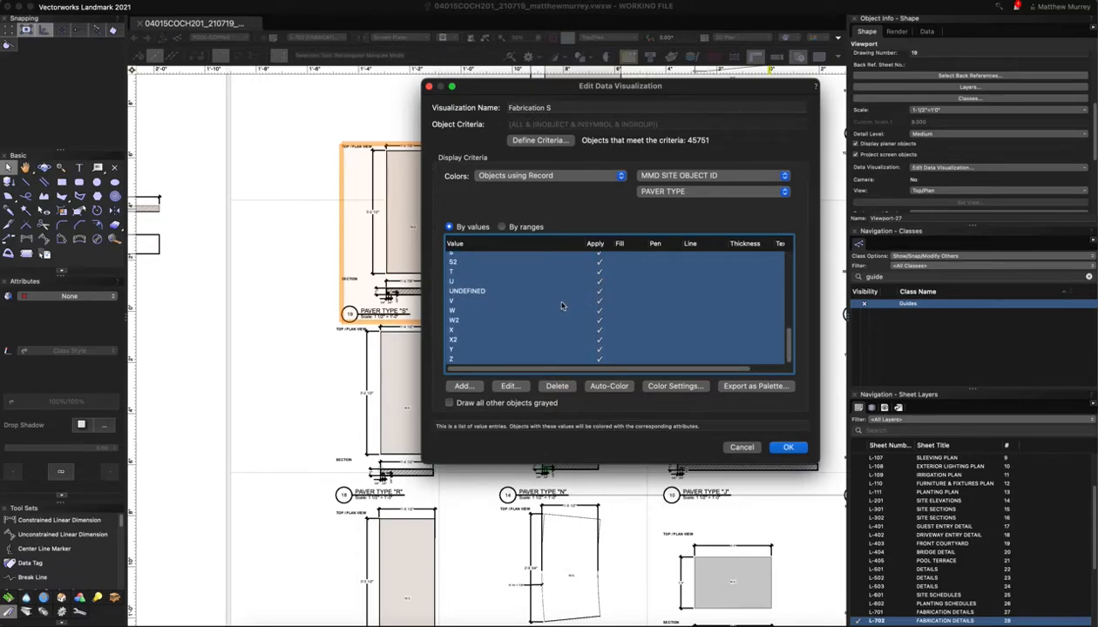
# Untick Apply for paver type S and apply Fabrication S to the viewport
pyautogui.scroll(1, 460, 301)
pyautogui.click(456, 267)
pyautogui.click(599, 266)
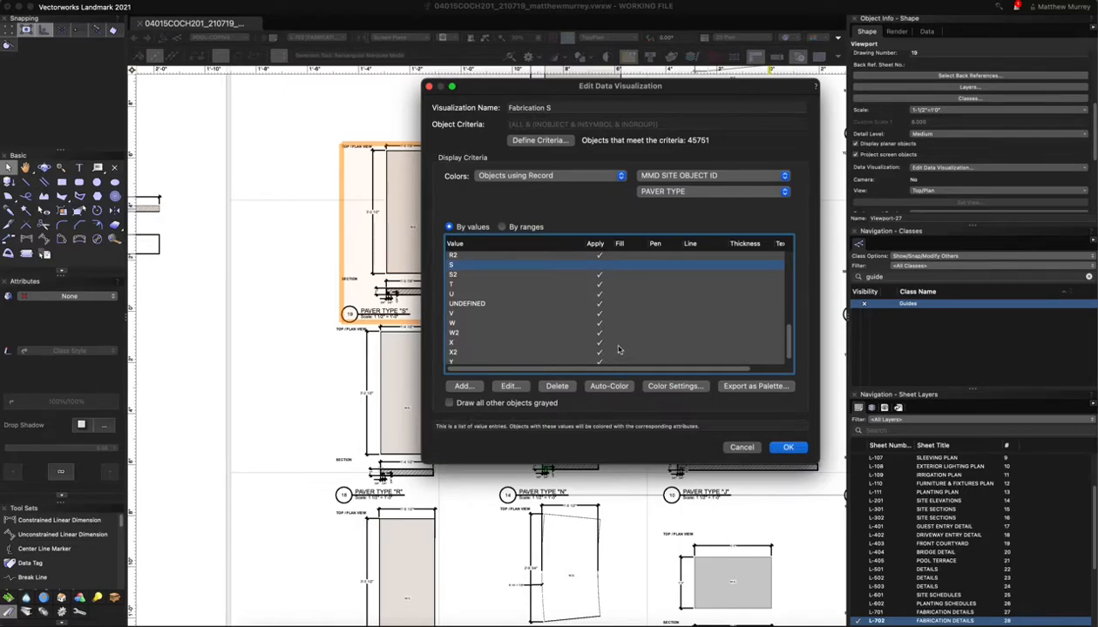
pyautogui.click(789, 447)
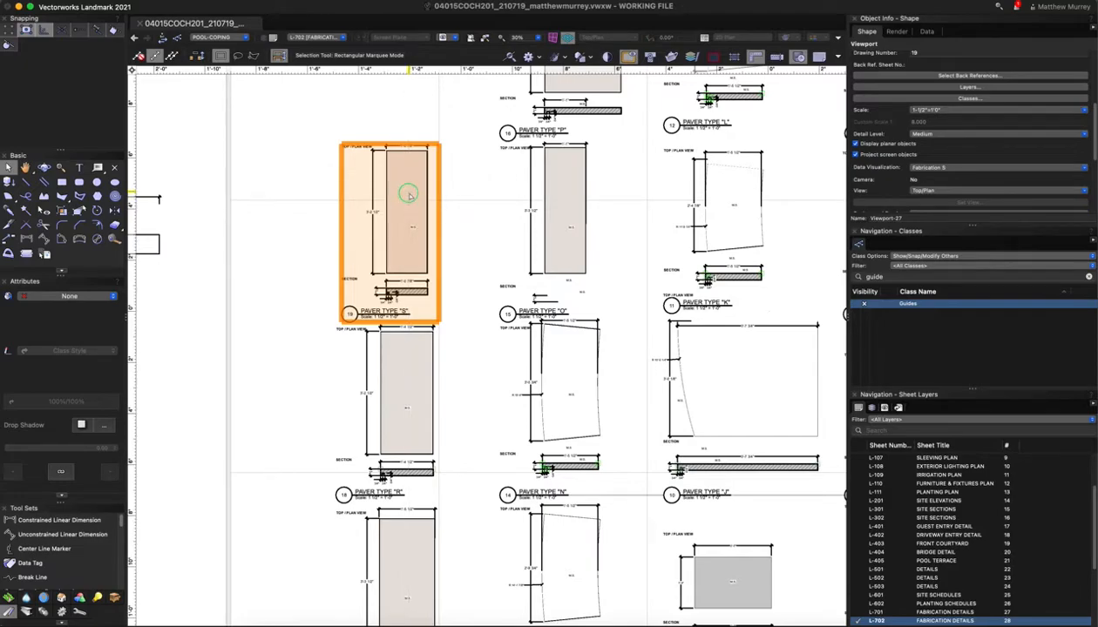
pyautogui.rightClick(410, 192)
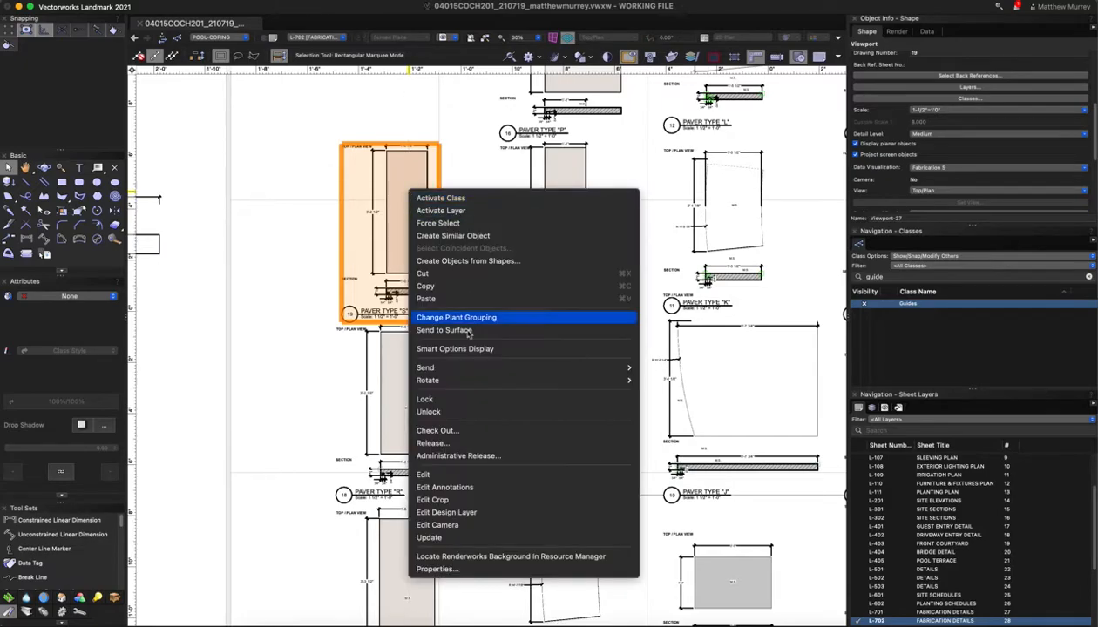
pyautogui.click(441, 514)
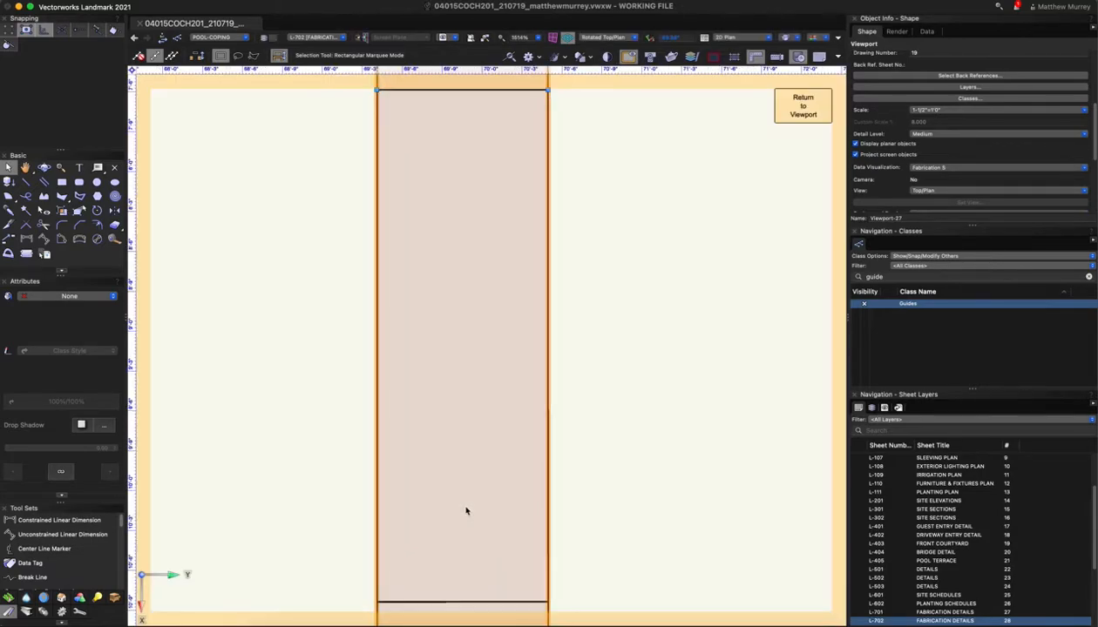
pyautogui.click(466, 511)
pyautogui.scroll(-1, 556, 397)
pyautogui.scroll(-10, 556, 398)
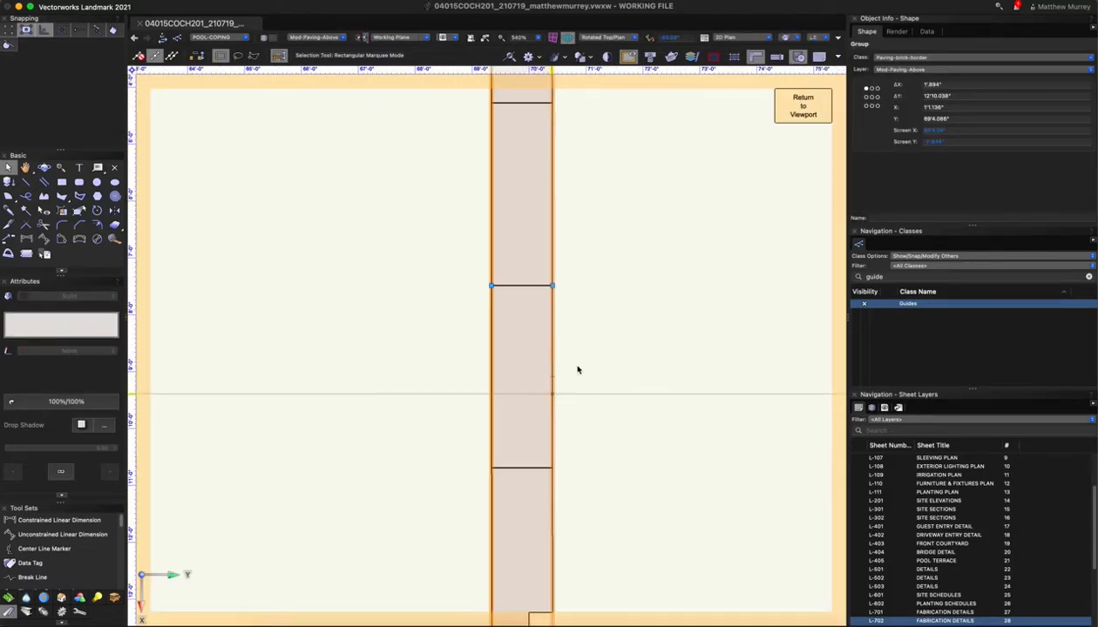
pyautogui.scroll(5, 619, 394)
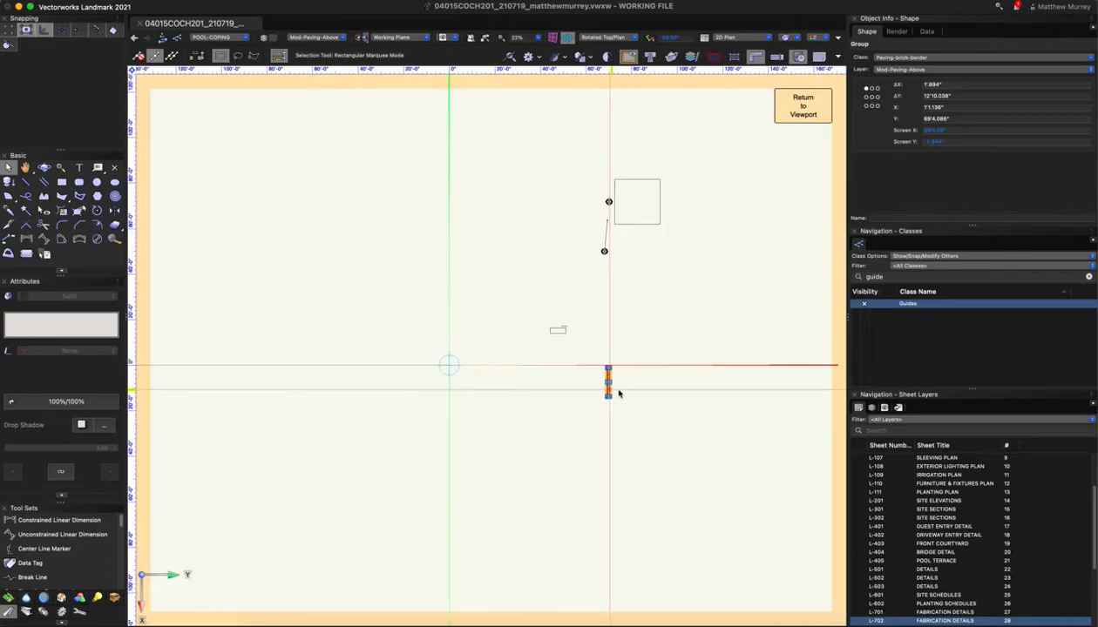
pyautogui.scroll(2, 599, 373)
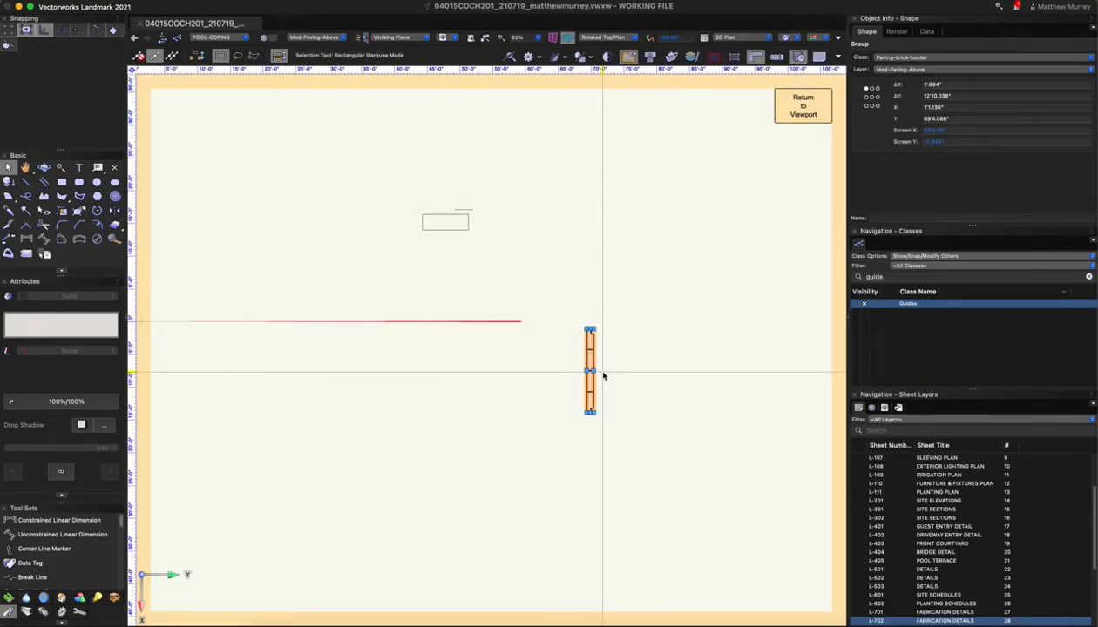
pyautogui.scroll(5, 604, 395)
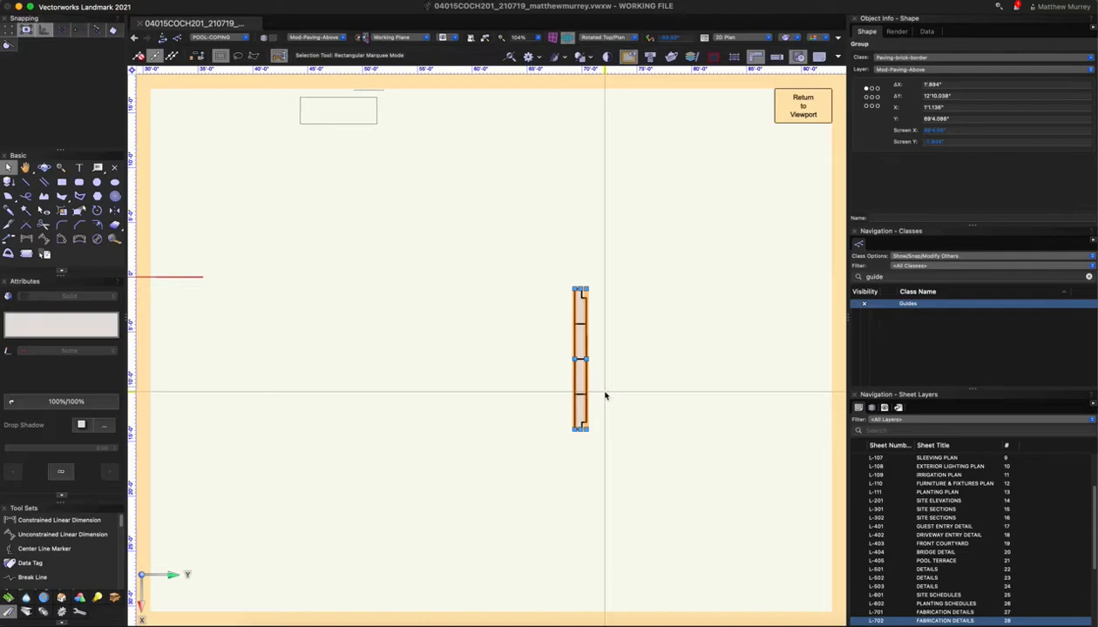
pyautogui.scroll(-5, 559, 401)
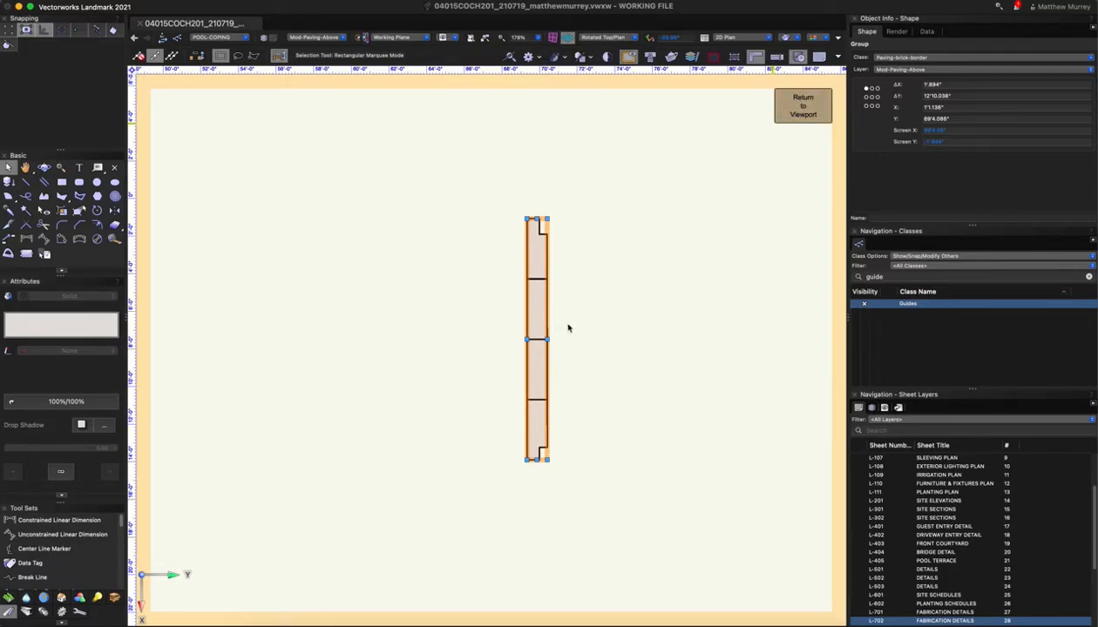
pyautogui.click(802, 105)
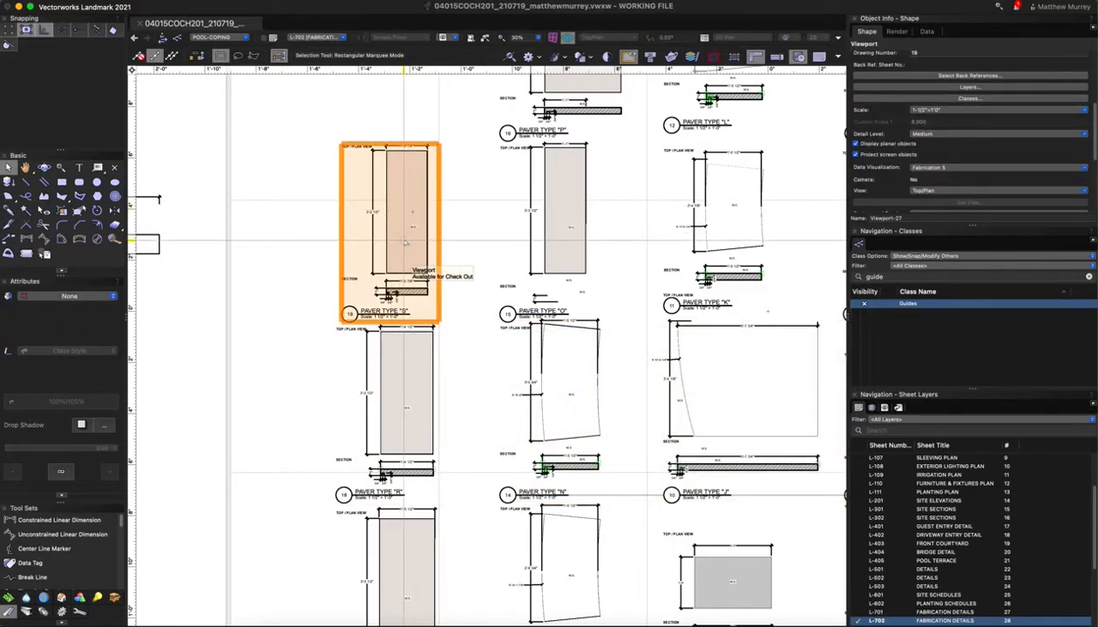
# Edit the Paver Type S viewport's crop, checking it out and keeping it framing the tread plan
pyautogui.rightClick(404, 237)
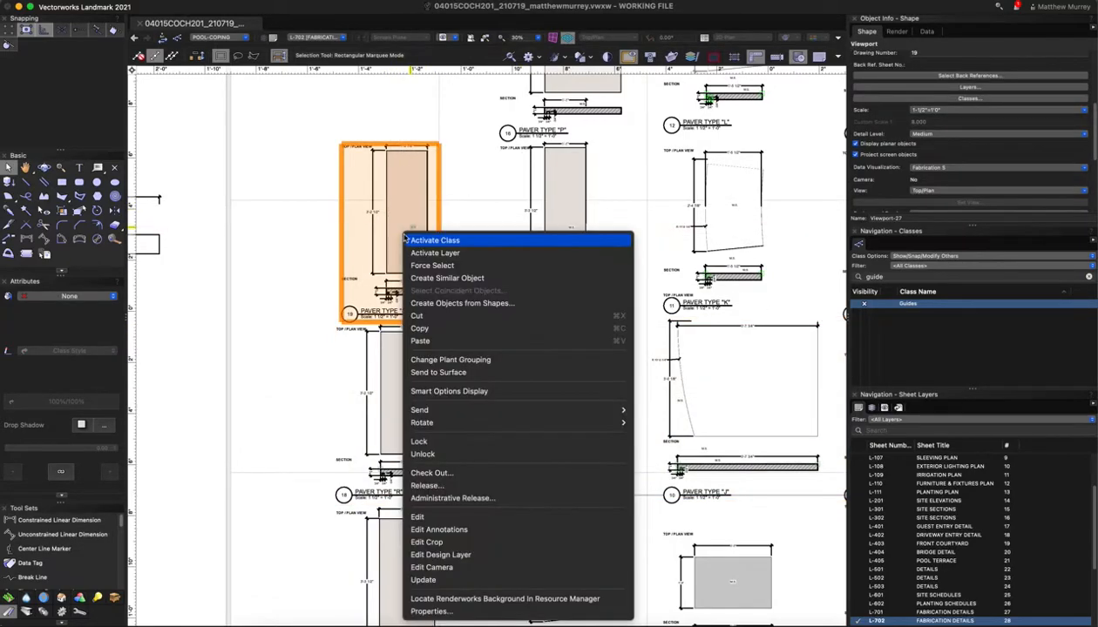
pyautogui.click(426, 543)
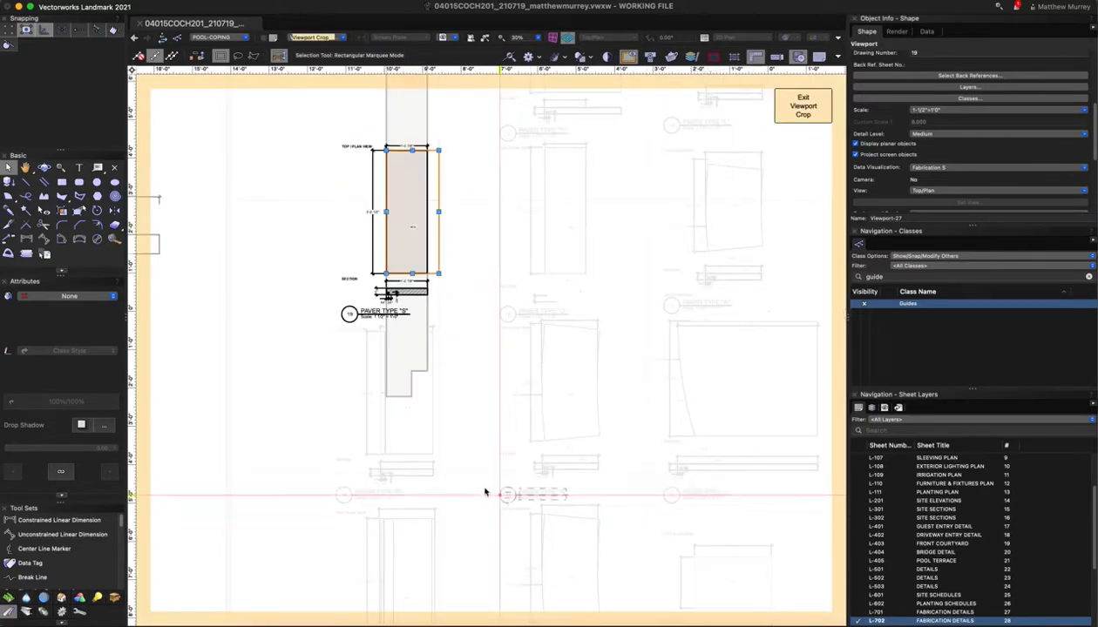
pyautogui.scroll(-3, 486, 426)
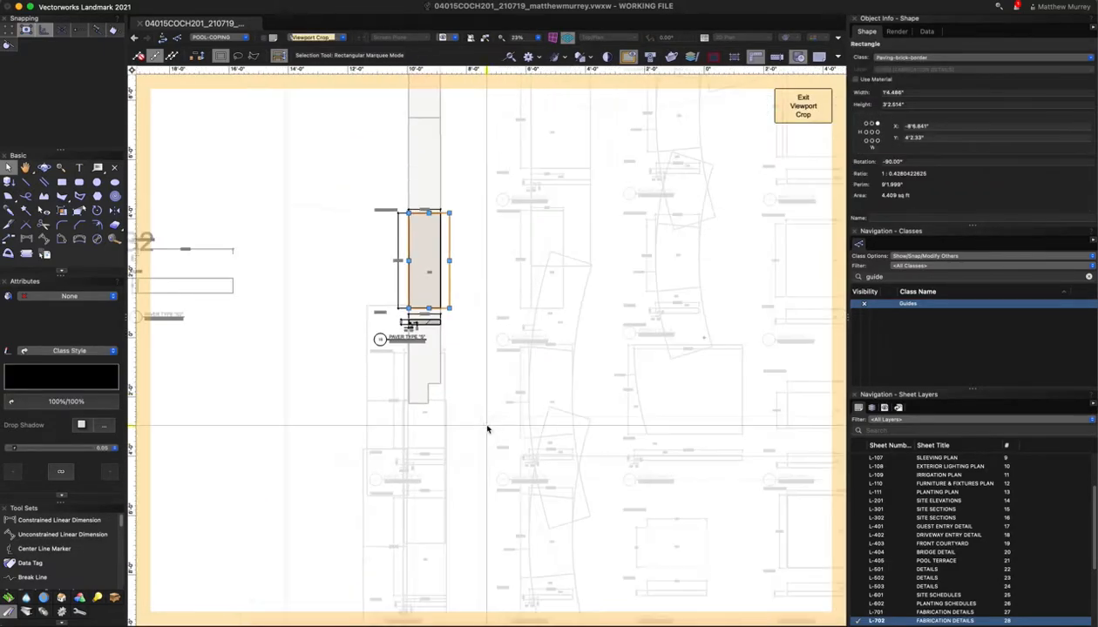
pyautogui.moveTo(448, 232); pyautogui.dragTo(412, 185)
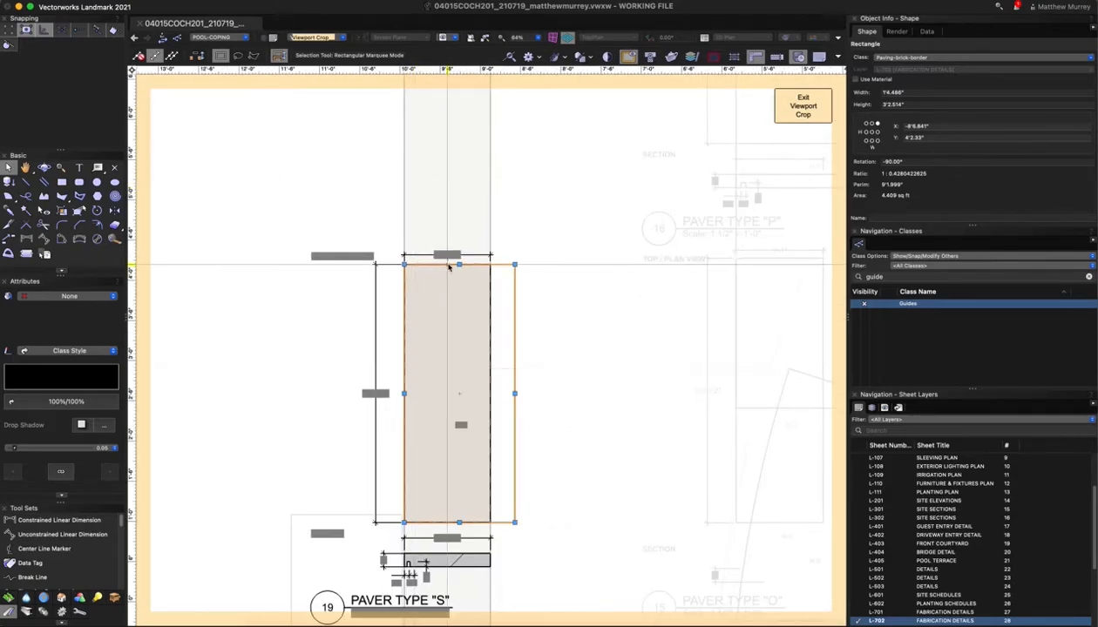
pyautogui.moveTo(460, 264); pyautogui.dragTo(459, 208)
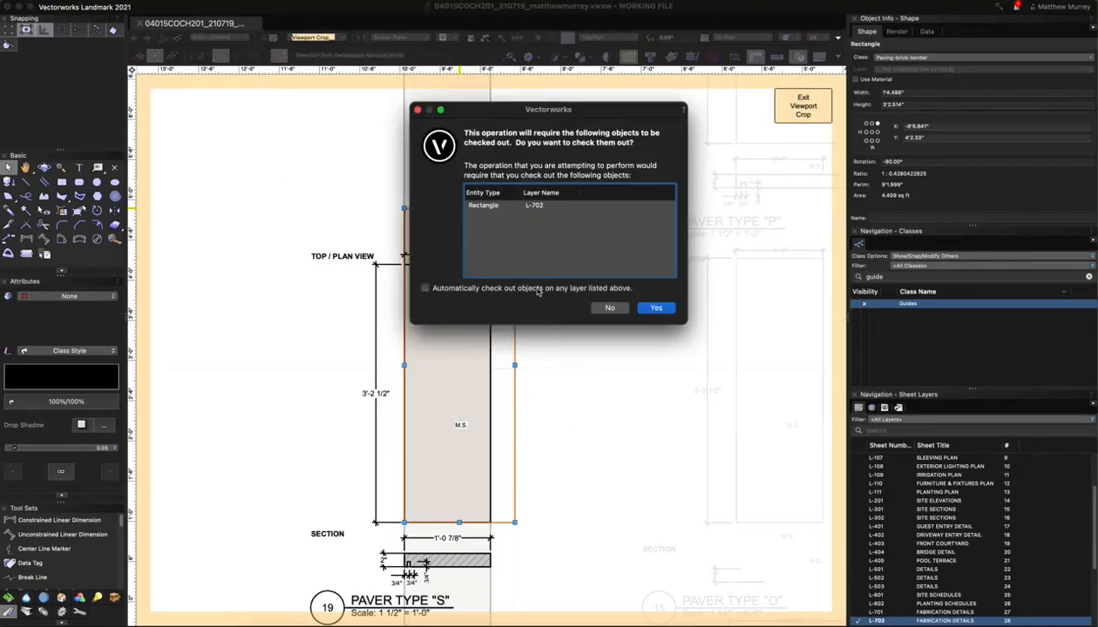
pyautogui.click(655, 309)
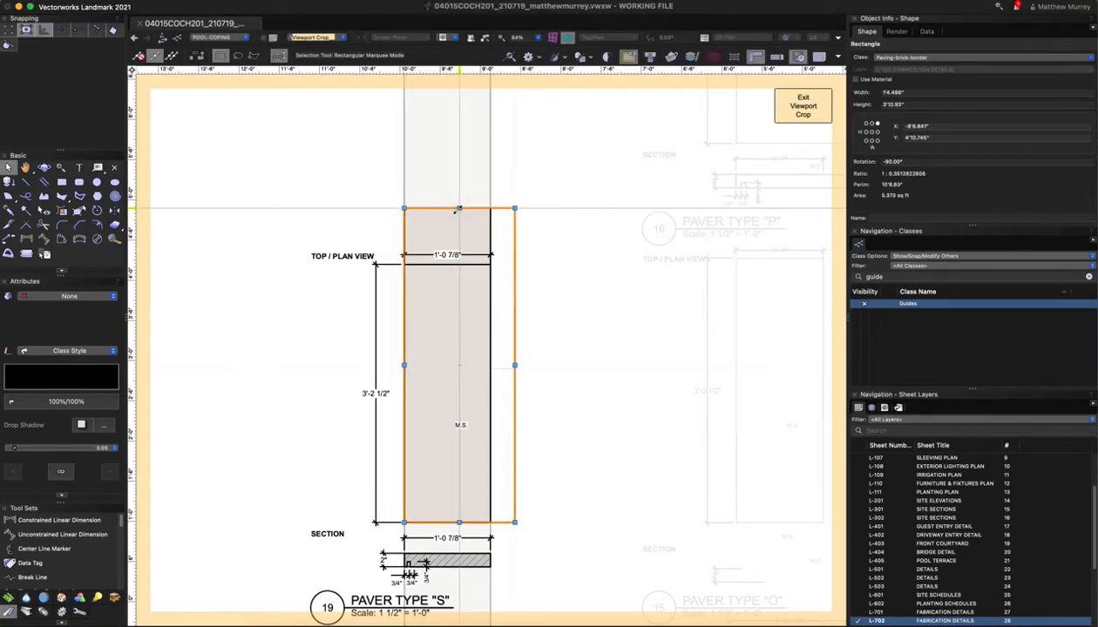
pyautogui.moveTo(460, 207); pyautogui.dragTo(459, 265)
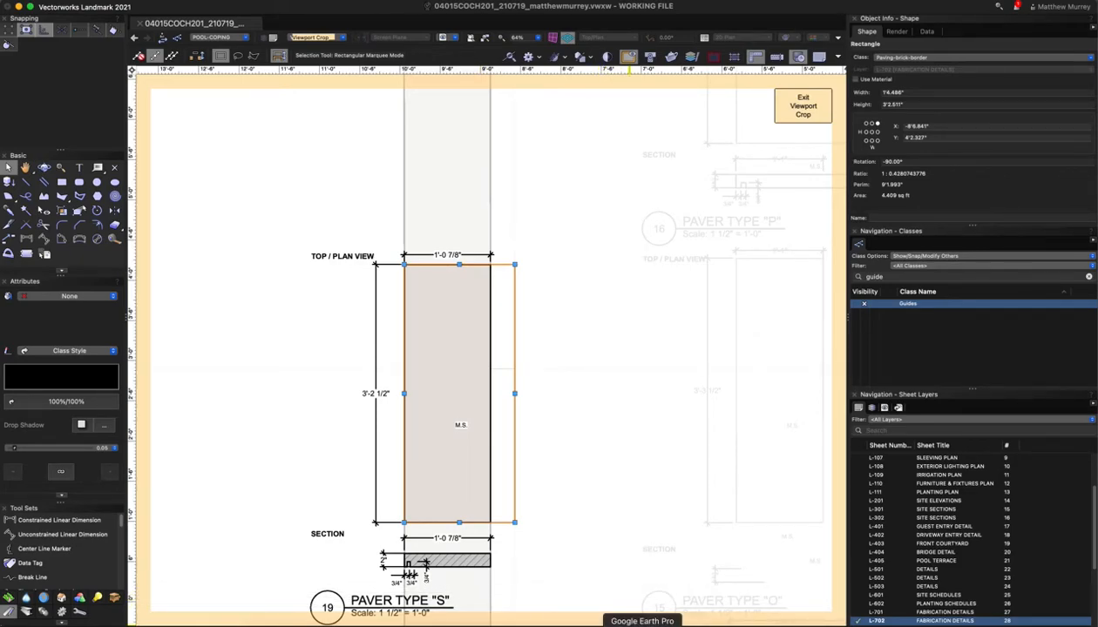
# Quit Google Earth Pro and Google Chrome from the Dock
pyautogui.rightClick(643, 624)
pyautogui.click(646, 615)
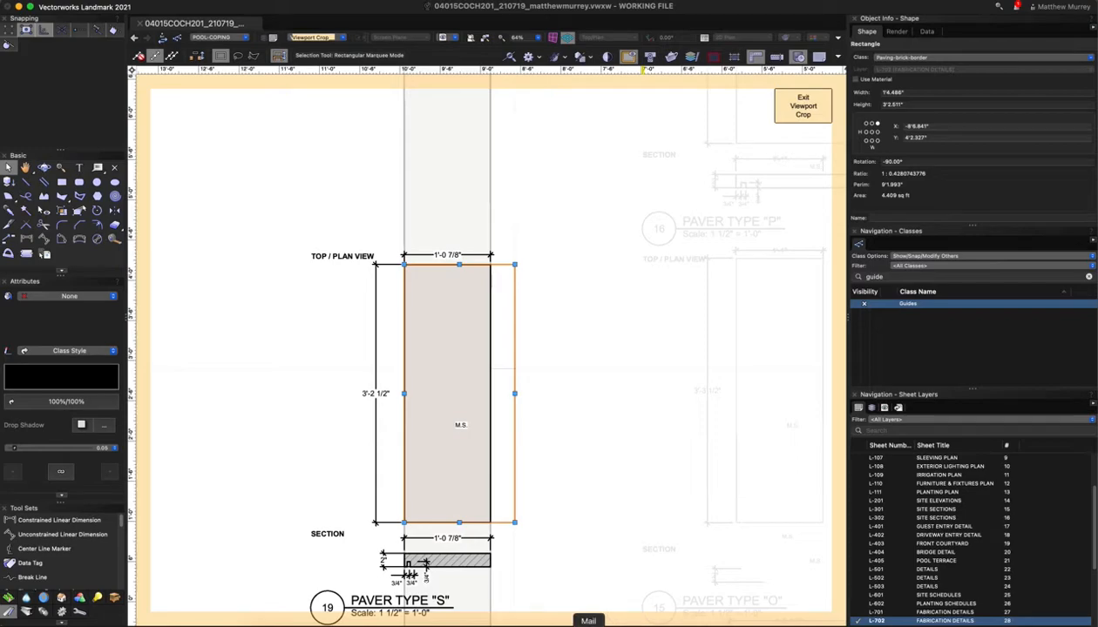
pyautogui.rightClick(442, 624)
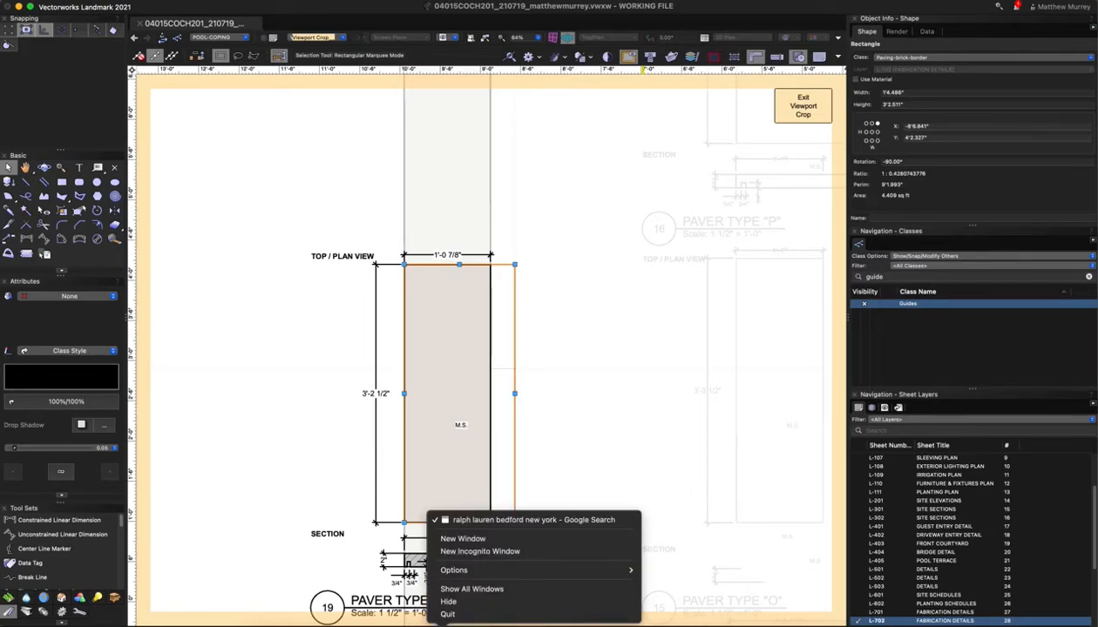
pyautogui.click(444, 615)
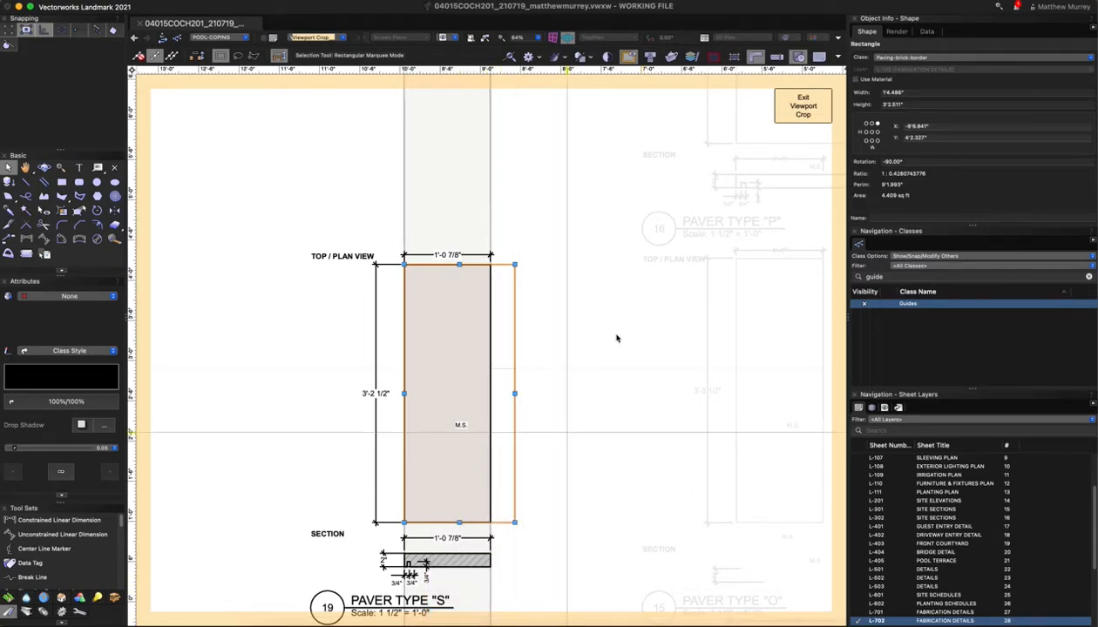
pyautogui.click(803, 106)
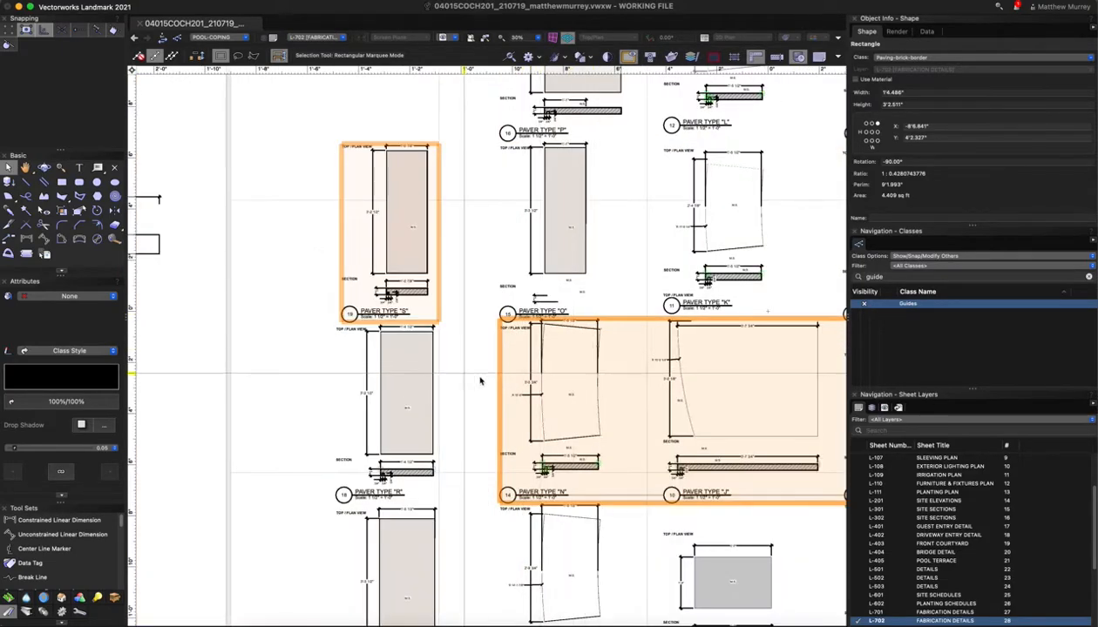
pyautogui.scroll(-2, 442, 367)
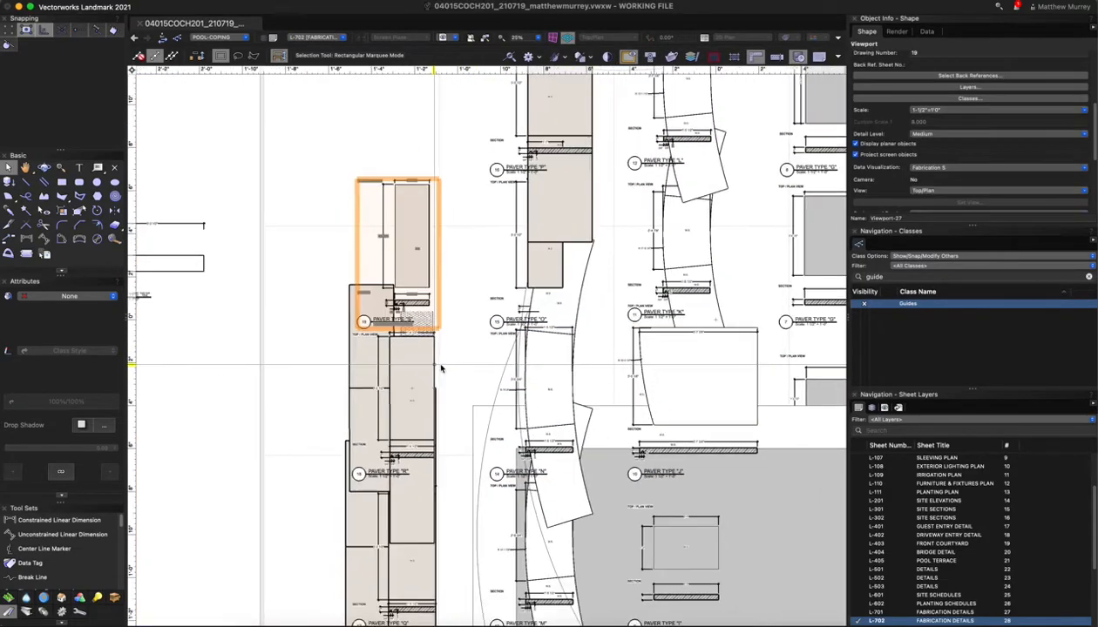
pyautogui.scroll(-2, 442, 368)
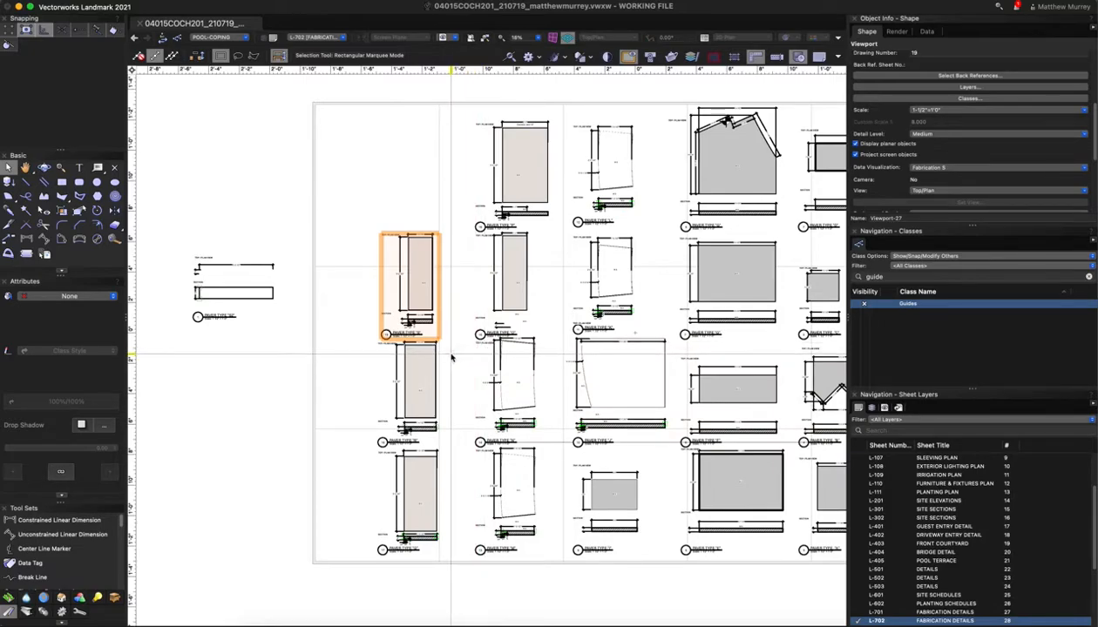
pyautogui.scroll(-1, 437, 375)
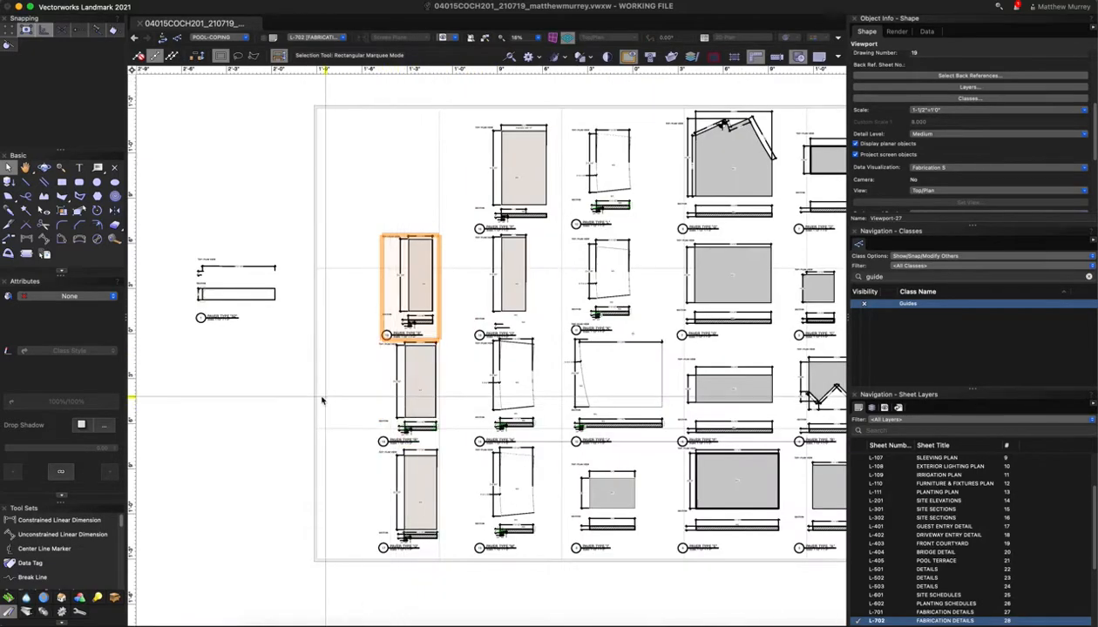
pyautogui.scroll(-2, 322, 401)
pyautogui.scroll(5, 748, 371)
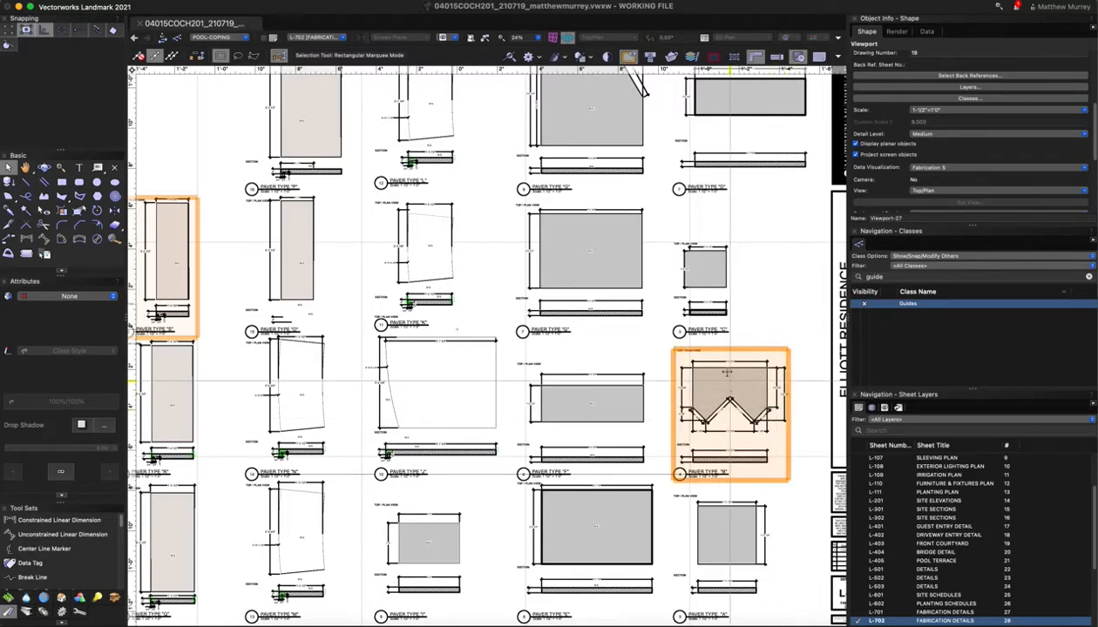
pyautogui.scroll(-2, 945, 595)
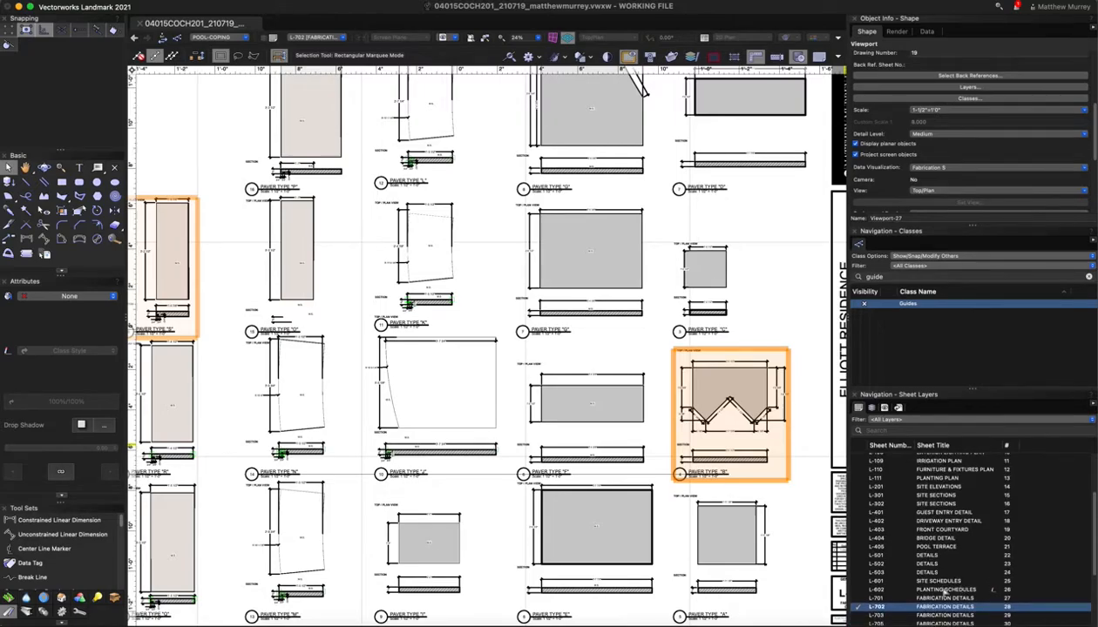
# Go to sheet L-601 and frame the Fabrication List worksheet (437 pavers, 2108.8 SF)
pyautogui.click(915, 581)
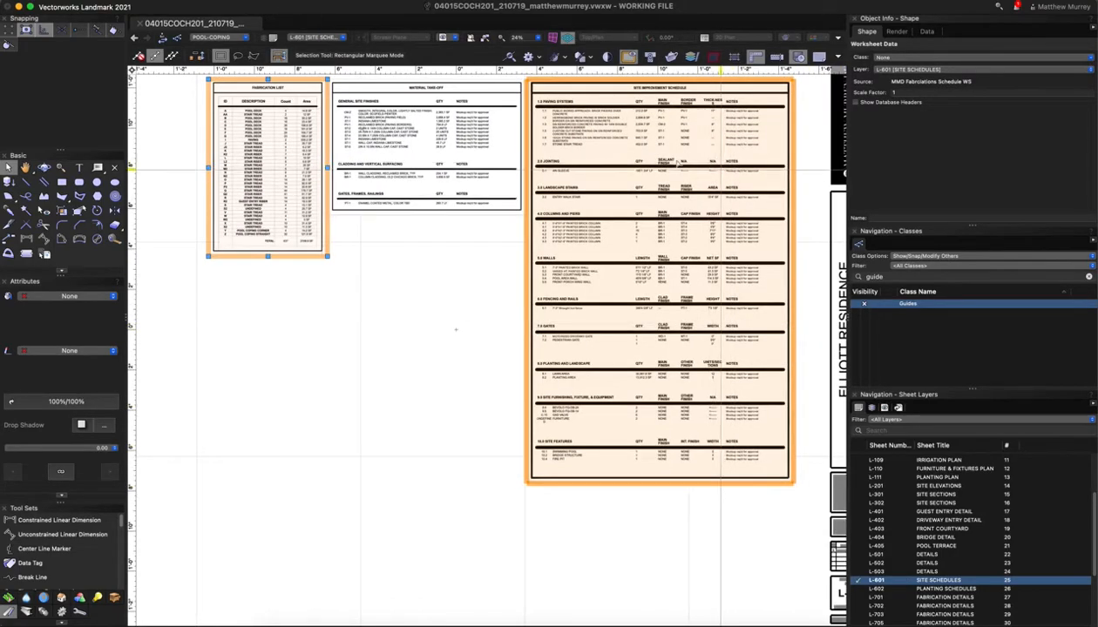
pyautogui.scroll(2, 626, 107)
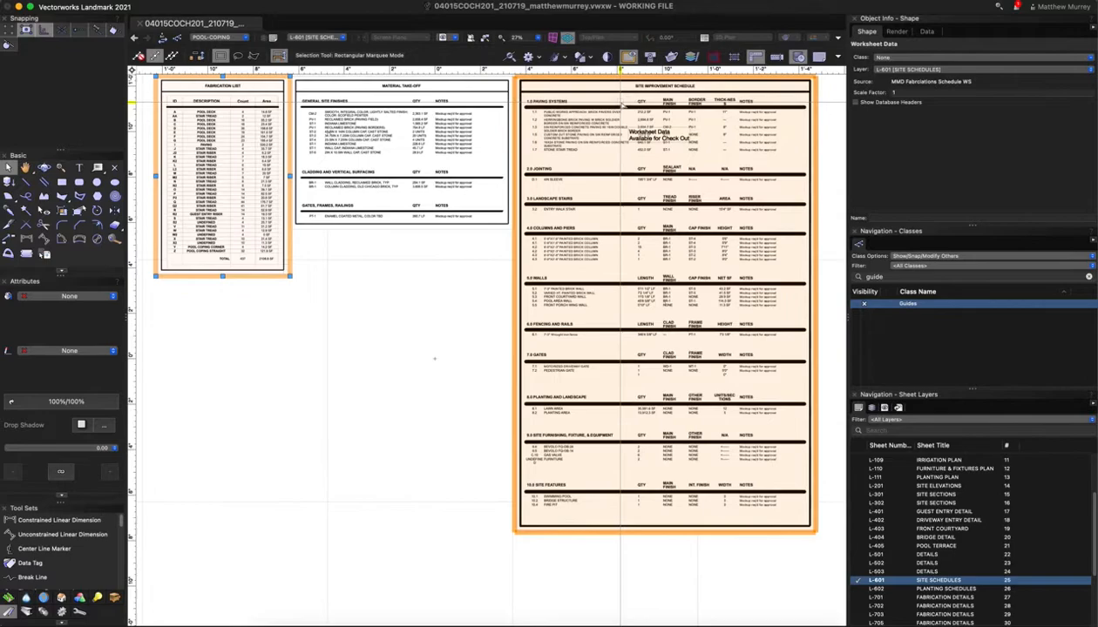
pyautogui.scroll(2, 622, 105)
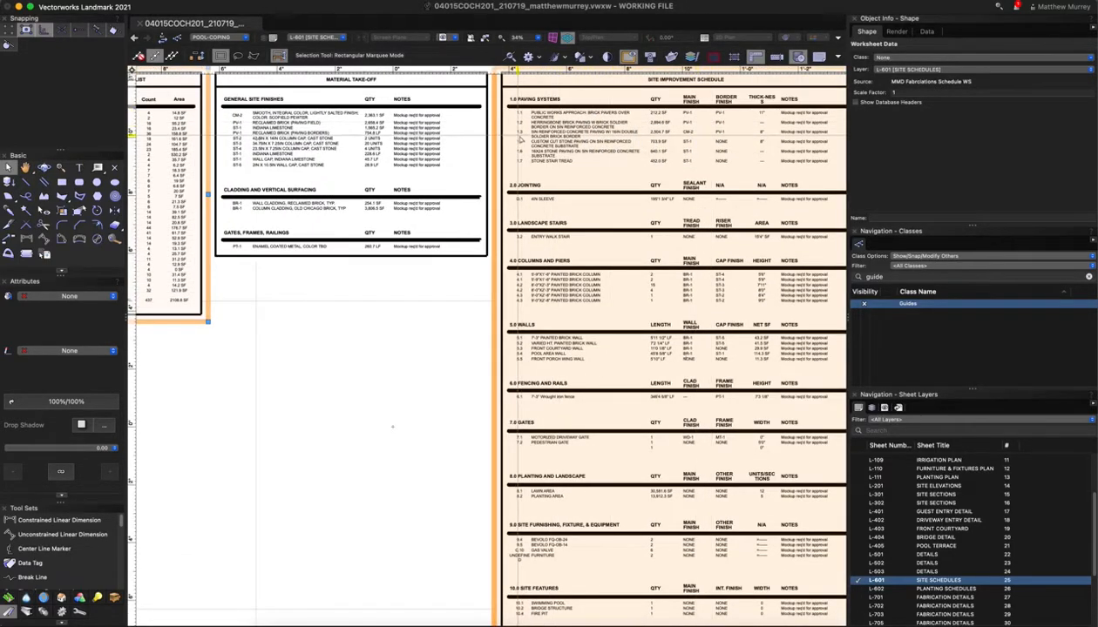
pyautogui.scroll(1, 557, 161)
pyautogui.scroll(2, 536, 127)
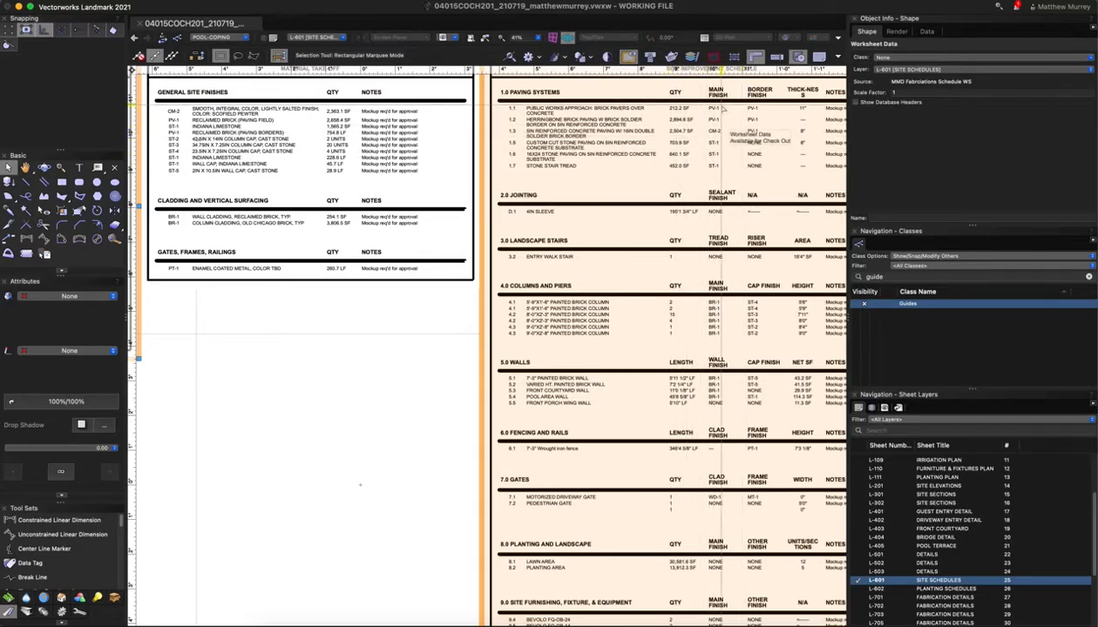
pyautogui.scroll(1, 785, 181)
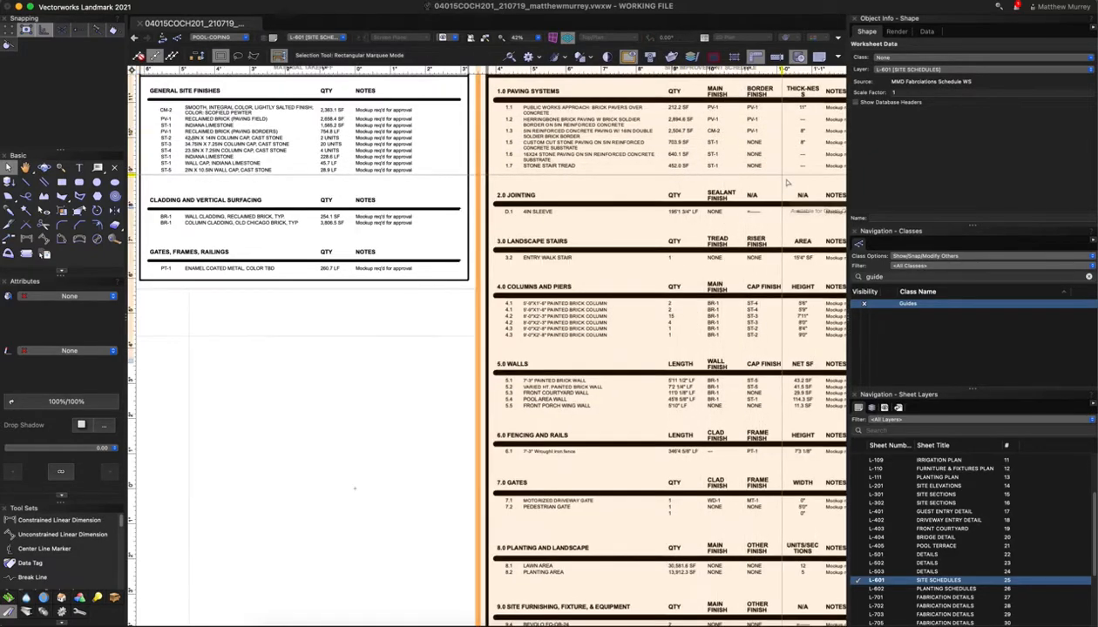
pyautogui.scroll(-3, 786, 181)
pyautogui.scroll(4, 326, 135)
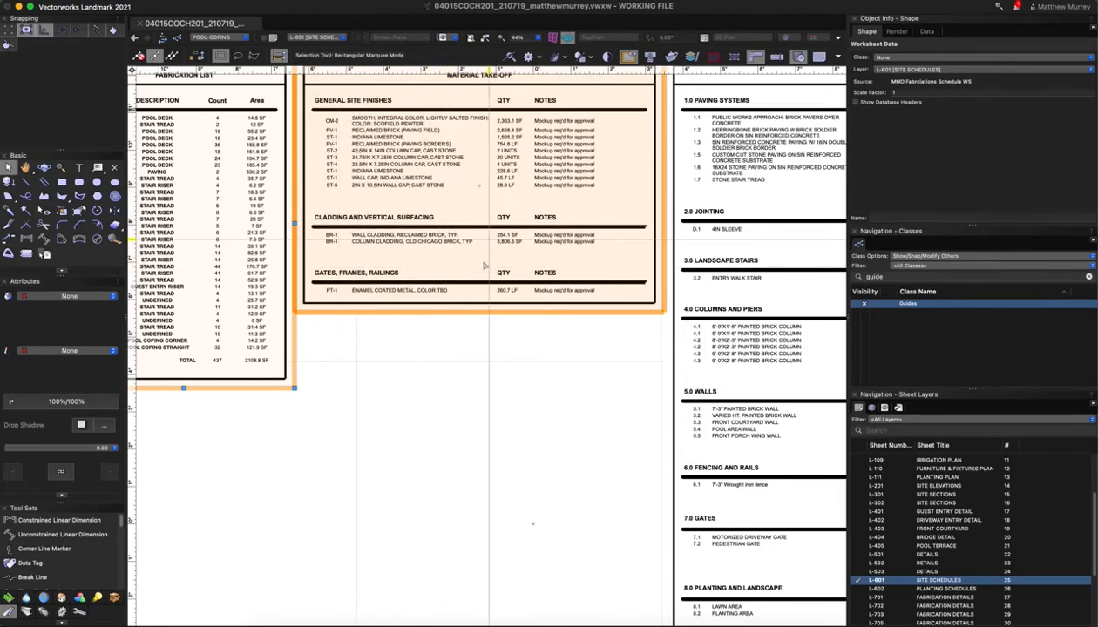
pyautogui.scroll(-2, 575, 300)
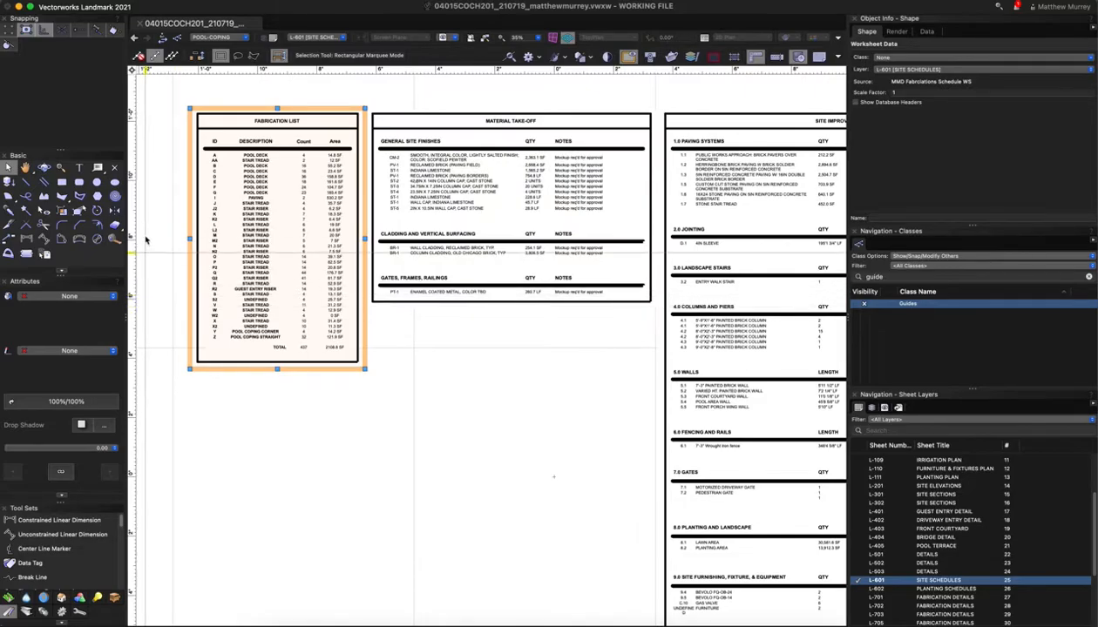
pyautogui.scroll(4, 139, 229)
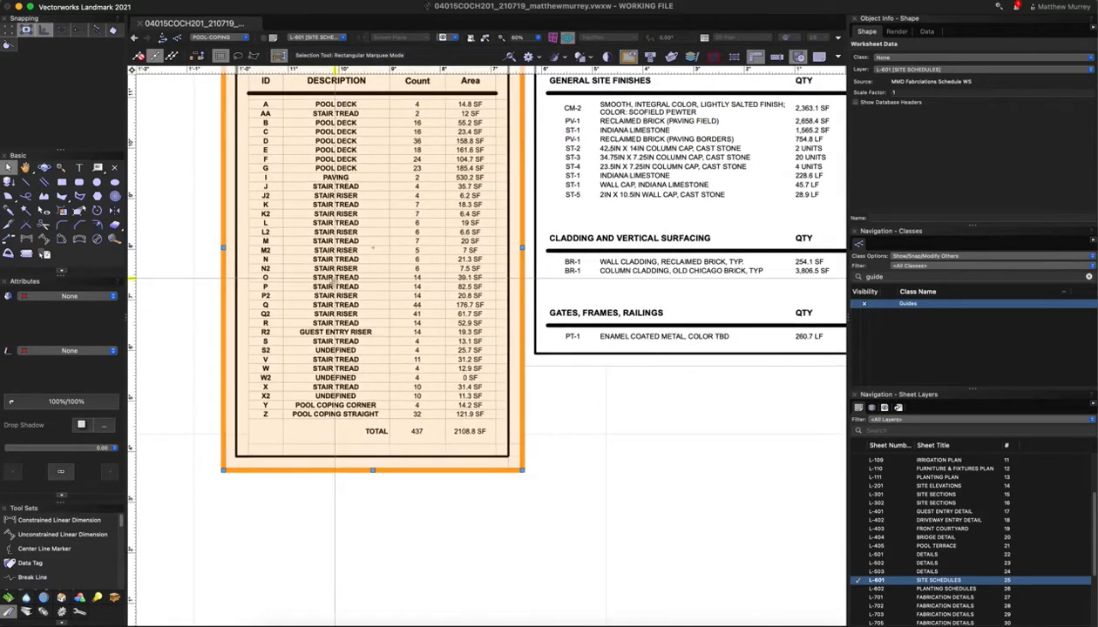
pyautogui.moveTo(331, 278); pyautogui.dragTo(453, 349, button='middle')
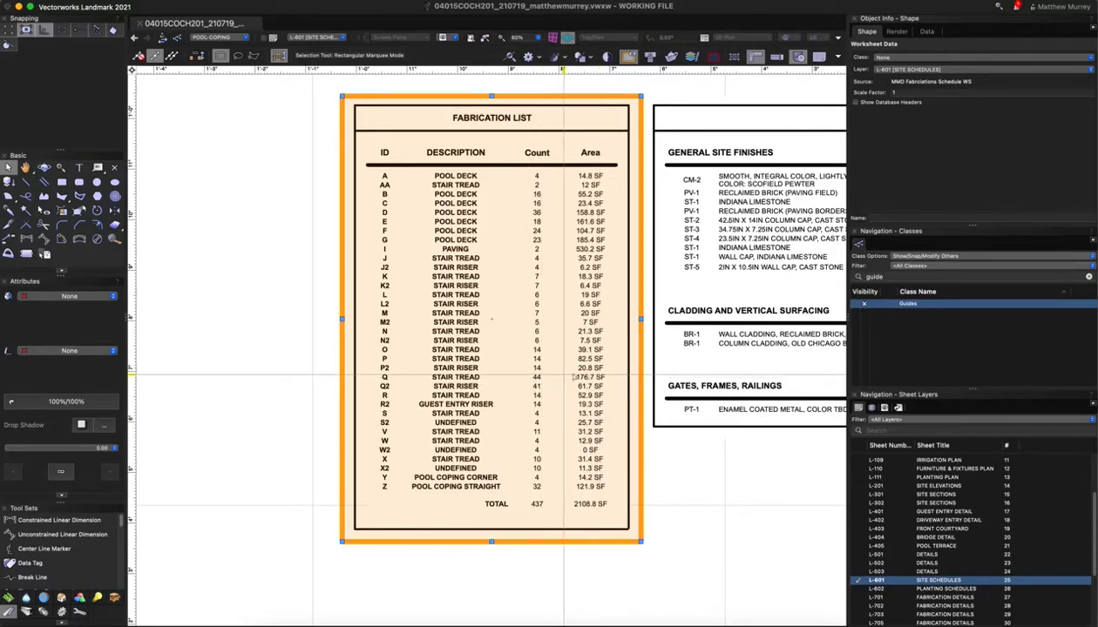
# Open the Fabrication List worksheet for editing and scroll down to the paver rows
pyautogui.doubleClick(388, 292)
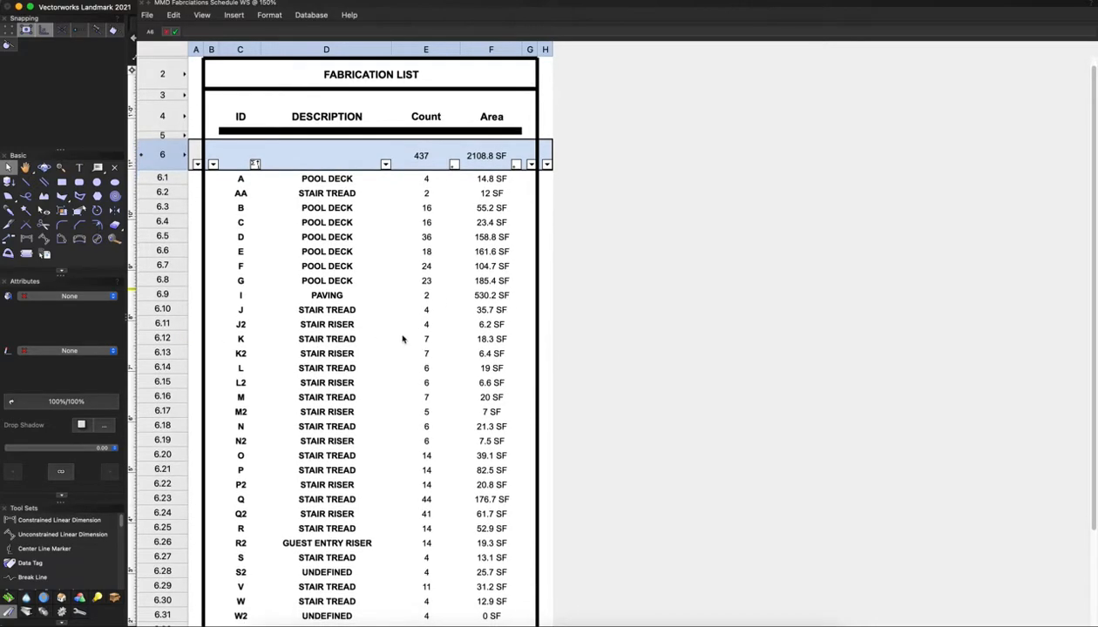
pyautogui.scroll(-2, 402, 340)
pyautogui.scroll(-3, 403, 341)
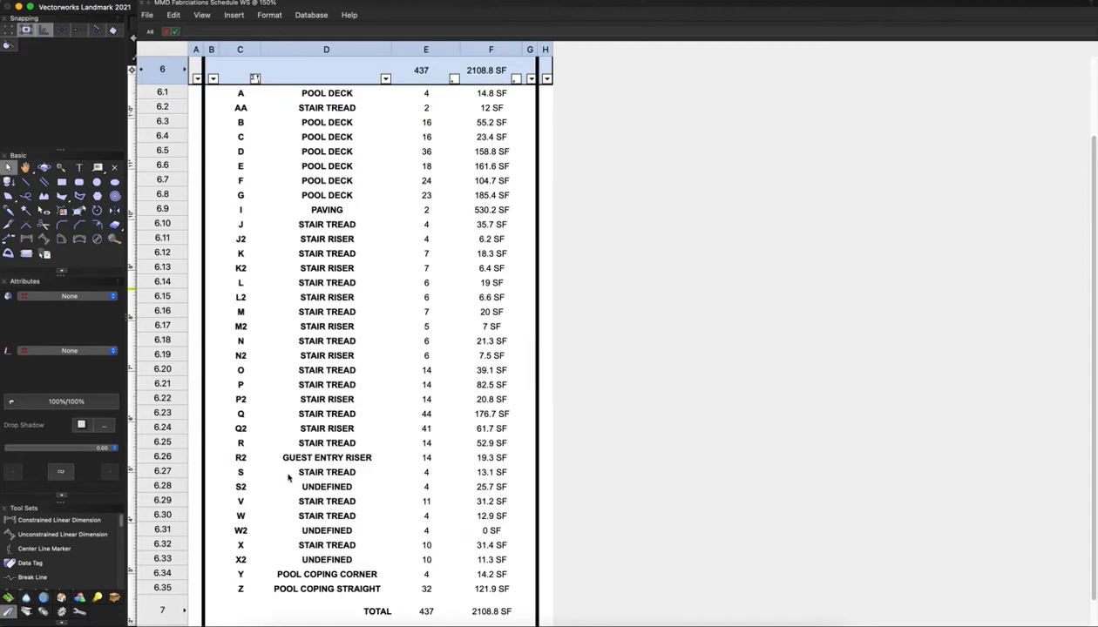
# Use the stair tread S row's context menu to select that item in the drawing
pyautogui.click(163, 471)
pyautogui.rightClick(164, 473)
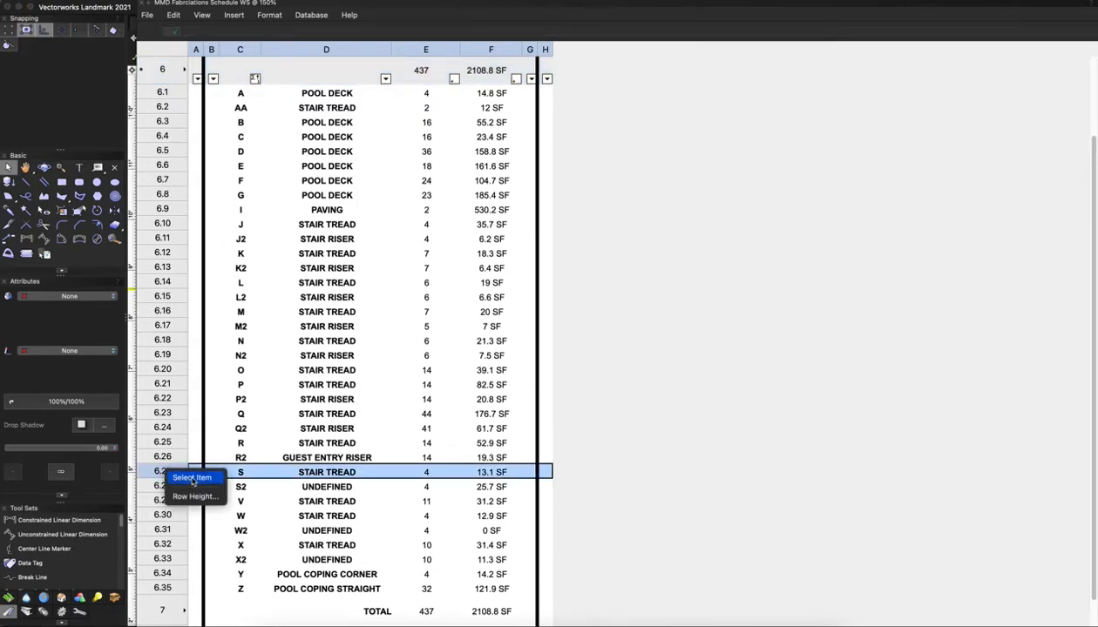
pyautogui.click(289, 470)
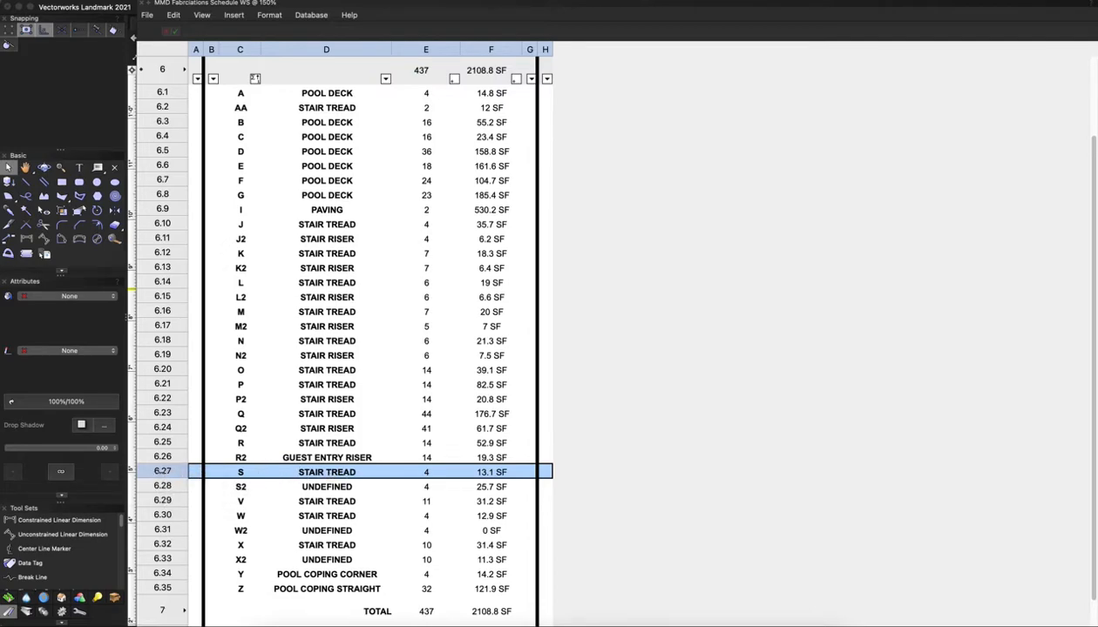
pyautogui.rightClick(162, 471)
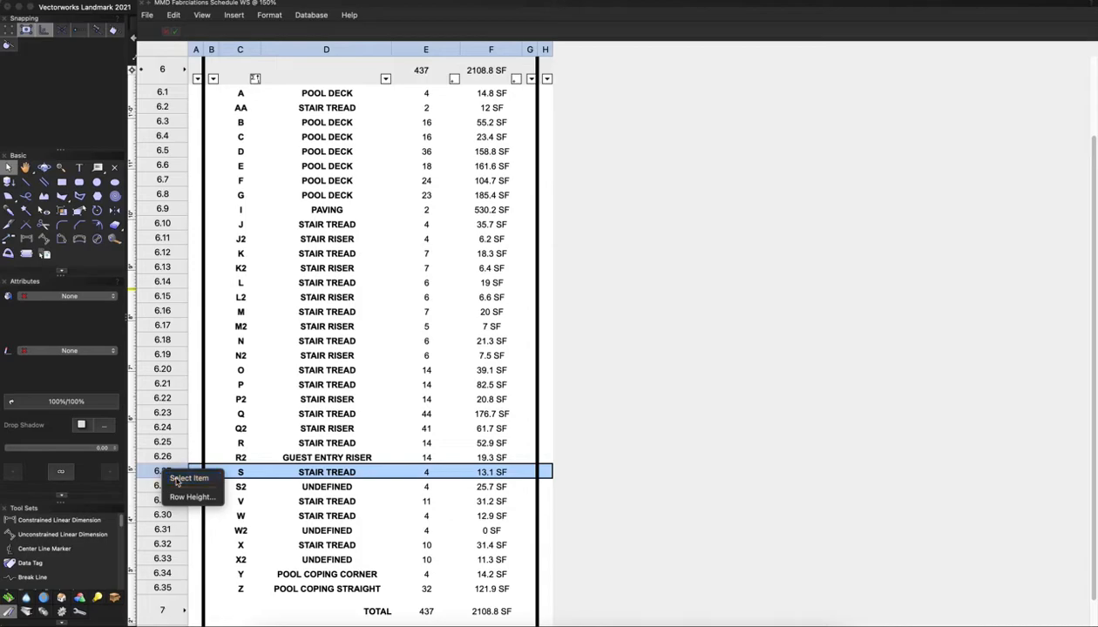
pyautogui.click(178, 480)
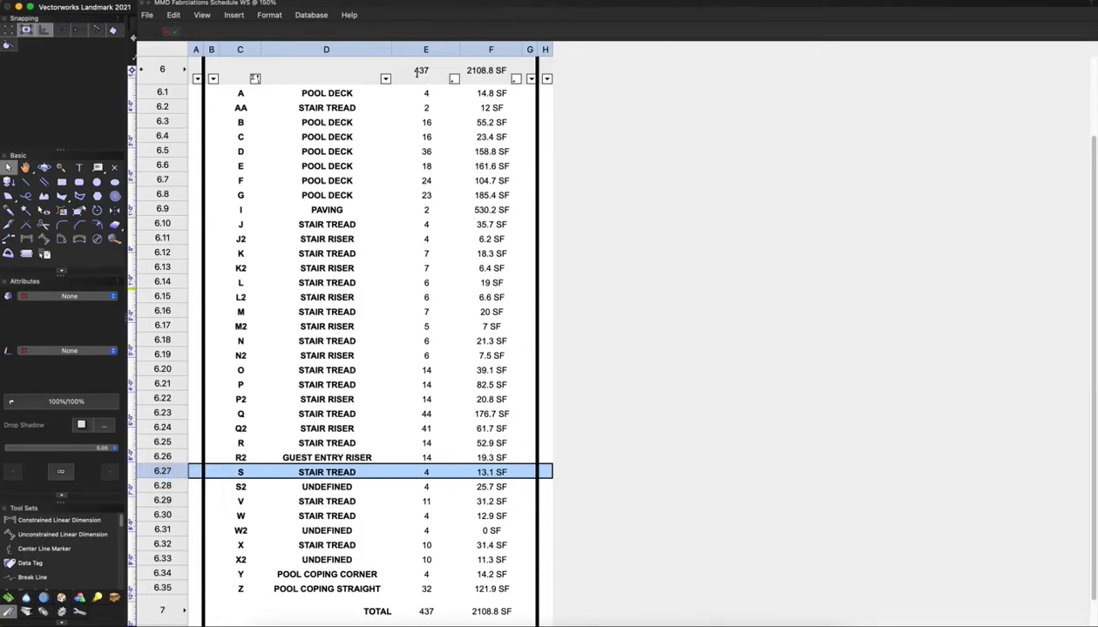
# Move the worksheet aside to view the drawing, then move it back up
pyautogui.moveTo(424, 17)
pyautogui.mouseDown()
pyautogui.moveTo(463, 299)
pyautogui.moveTo(468, 456)
pyautogui.moveTo(425, 549)
pyautogui.moveTo(456, 380)
pyautogui.moveTo(457, 394)
pyautogui.mouseUp()
pyautogui.scroll(-2, 511, 176)
pyautogui.scroll(-2, 512, 177)
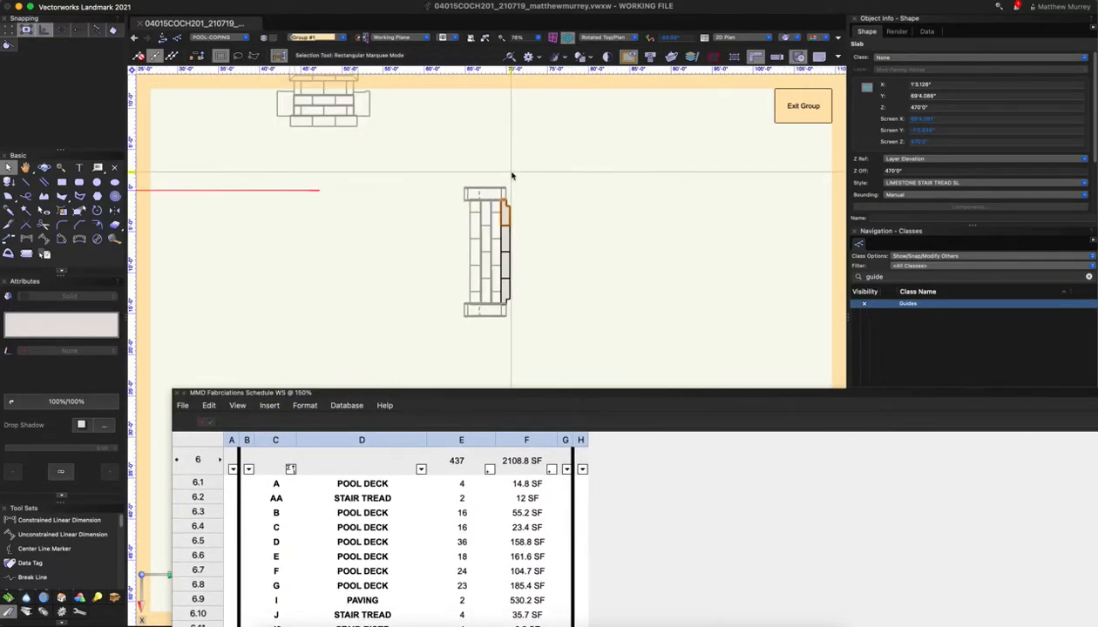
pyautogui.moveTo(401, 394); pyautogui.dragTo(445, 110)
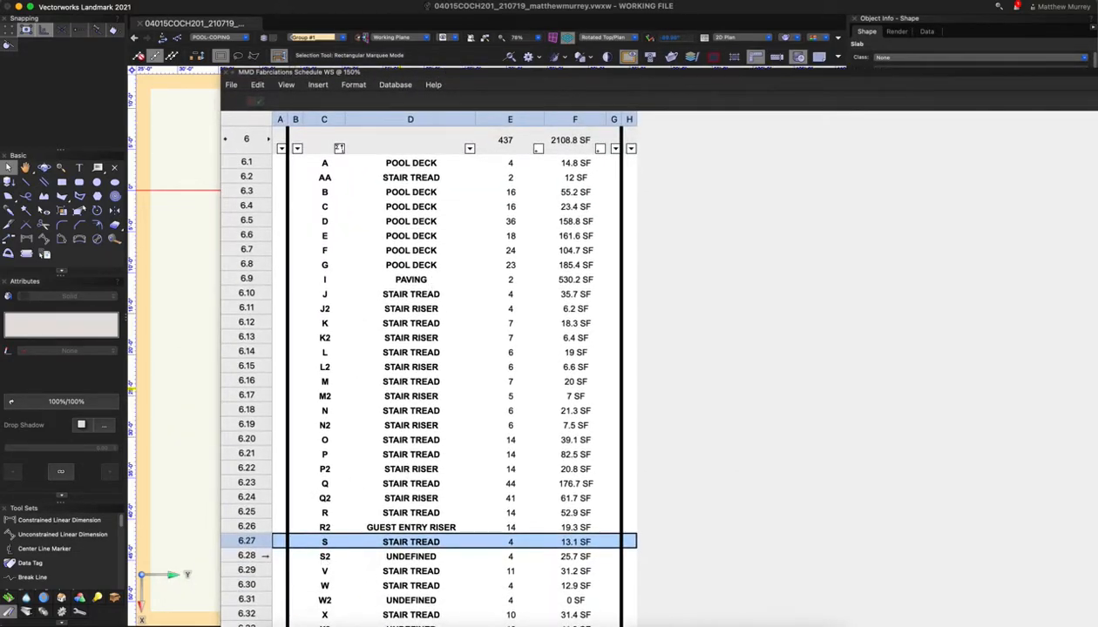
# Decline the autosave prompt and select the S2 UNDEFINED item in the drawing from its row
pyautogui.click(382, 557)
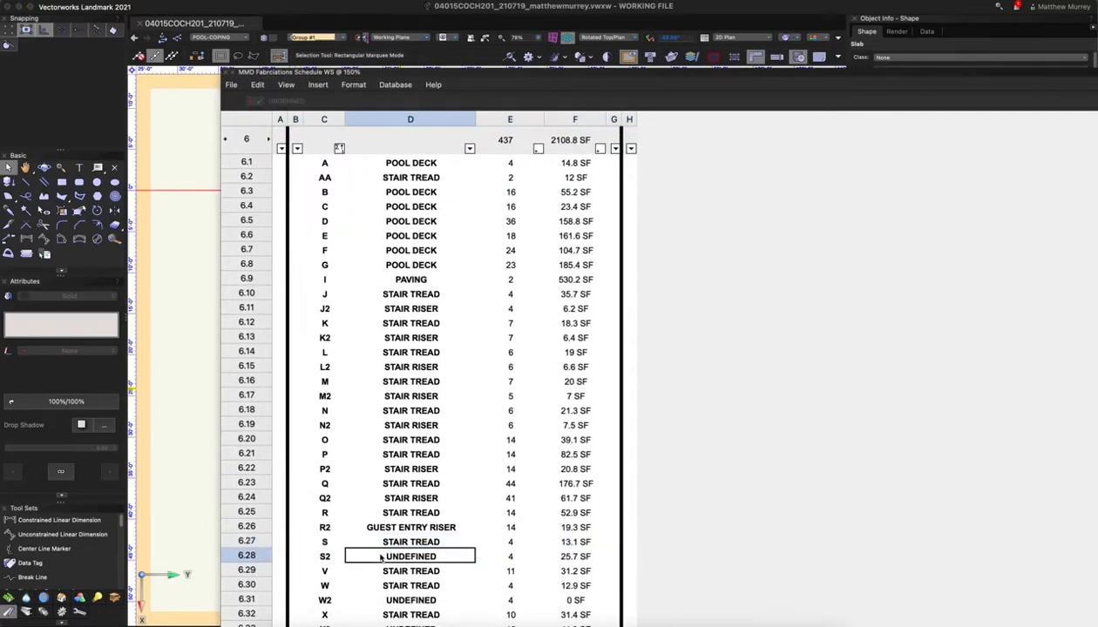
pyautogui.scroll(-1, 375, 556)
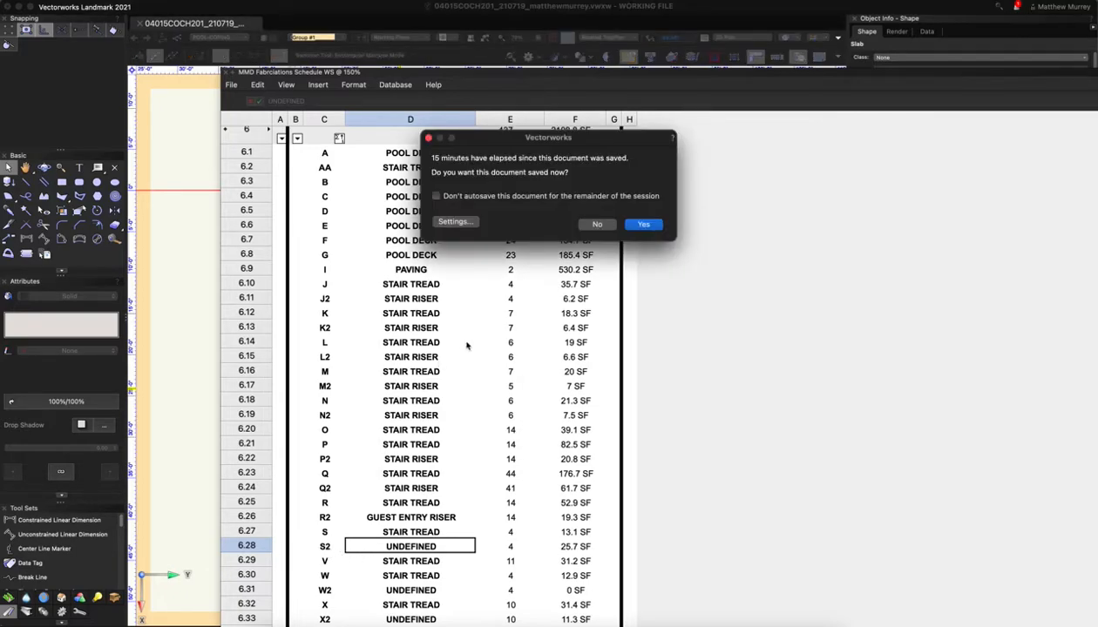
pyautogui.click(597, 225)
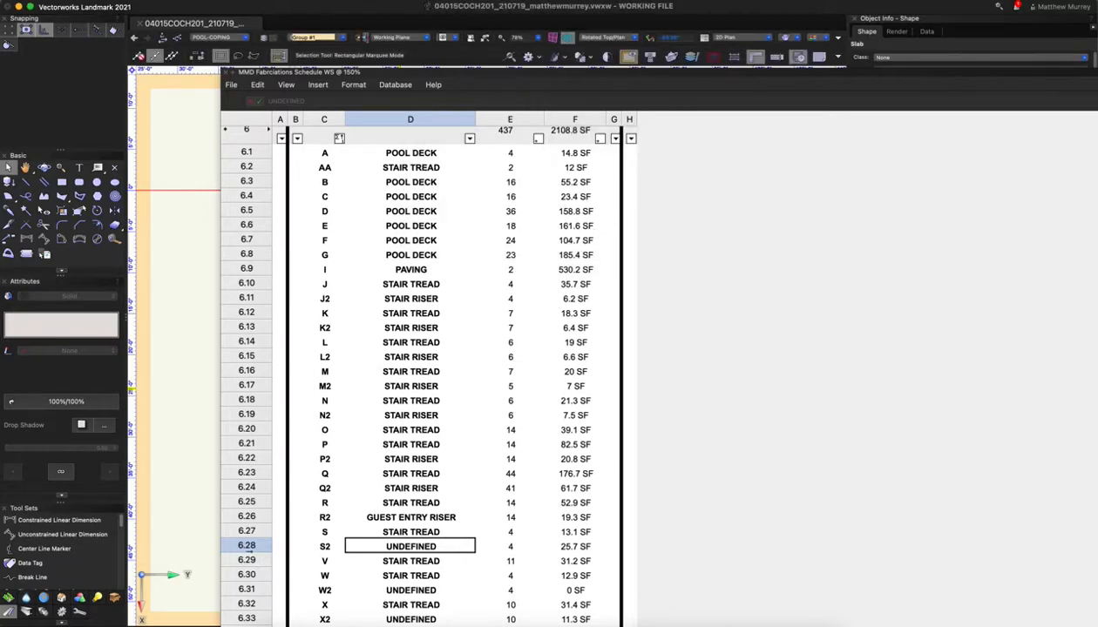
pyautogui.rightClick(249, 548)
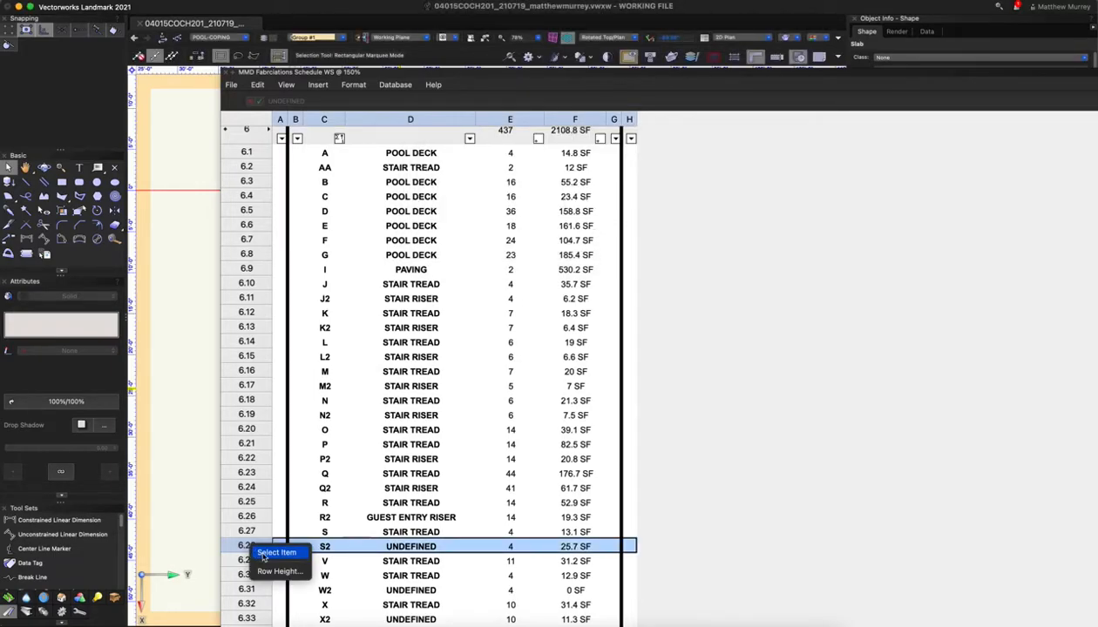
pyautogui.click(278, 556)
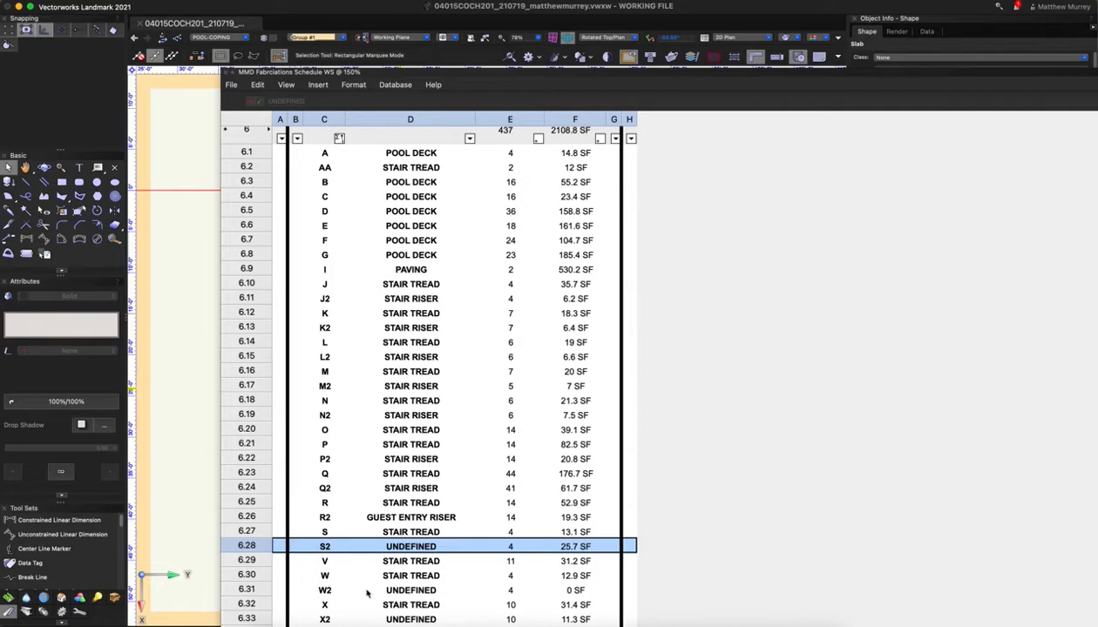
# Reveal the drawing, select the riser wall's middle and top segments, and leave the current group
pyautogui.moveTo(424, 85); pyautogui.dragTo(419, 499)
pyautogui.scroll(-5, 454, 429)
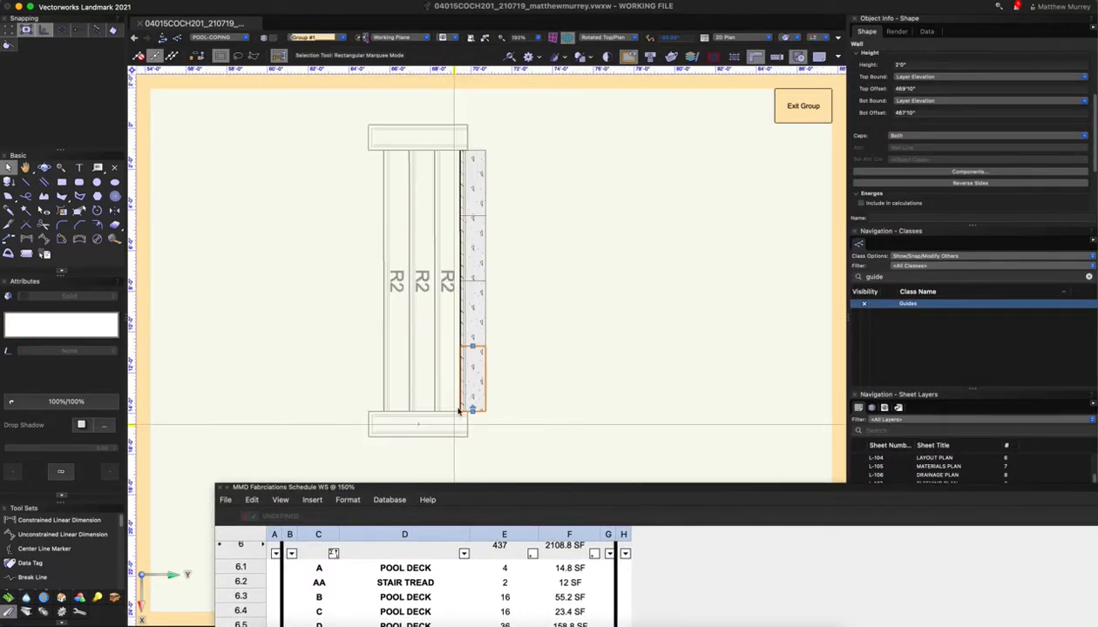
pyautogui.scroll(3, 450, 297)
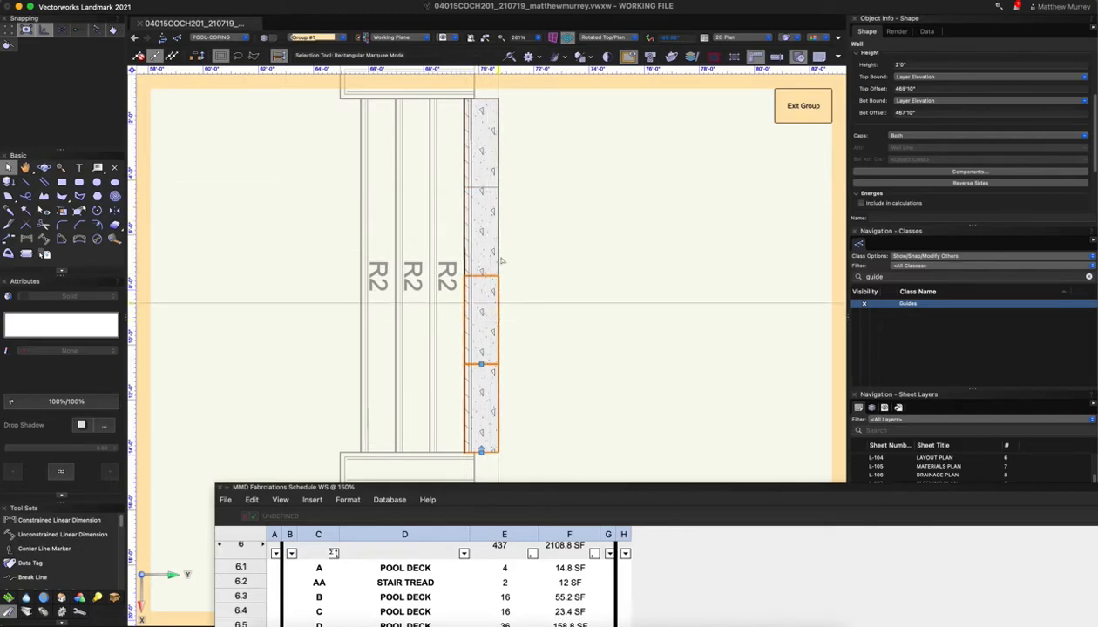
pyautogui.click(533, 385)
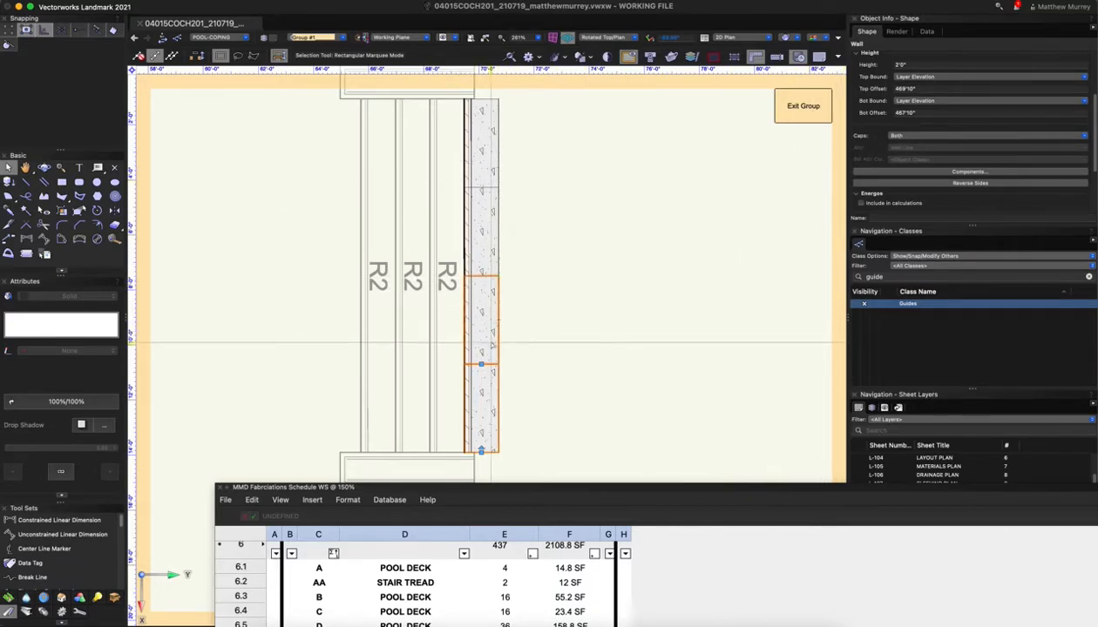
pyautogui.click(503, 260)
pyautogui.click(495, 155)
pyautogui.scroll(-1, 514, 238)
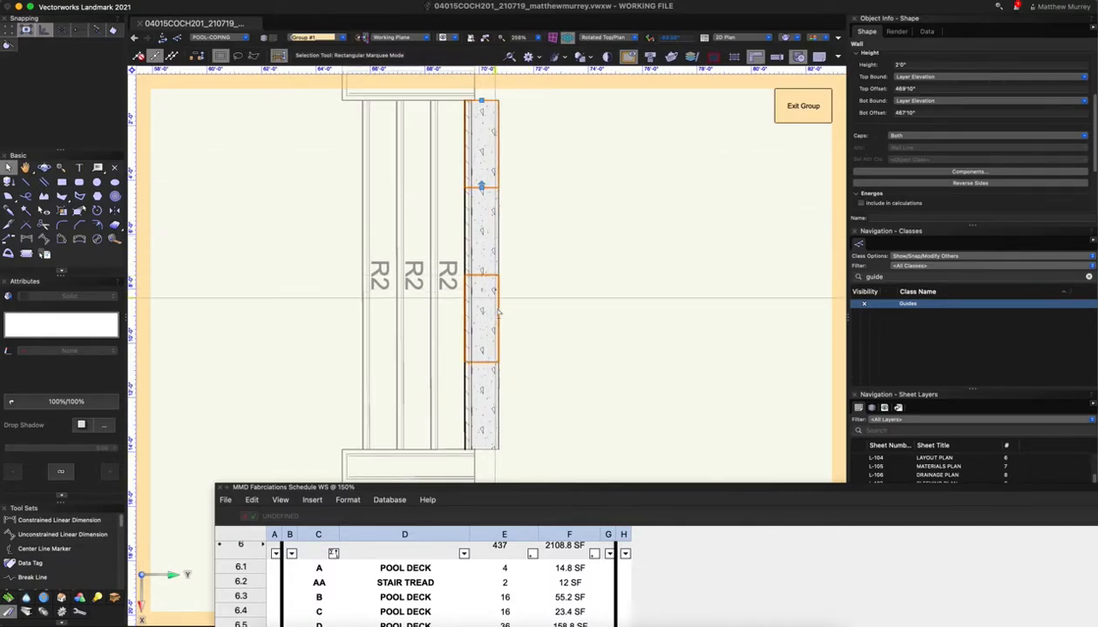
pyautogui.click(803, 105)
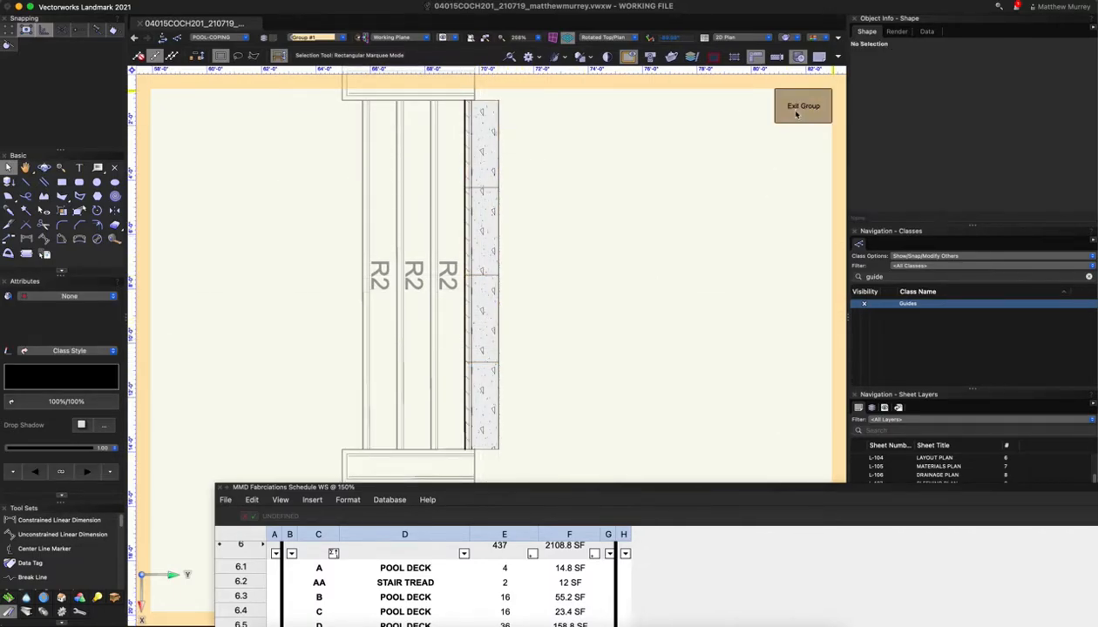
# Inside the wall group, set Caps to Both on all walls, accept check-out, and exit the group
pyautogui.doubleClick(447, 252)
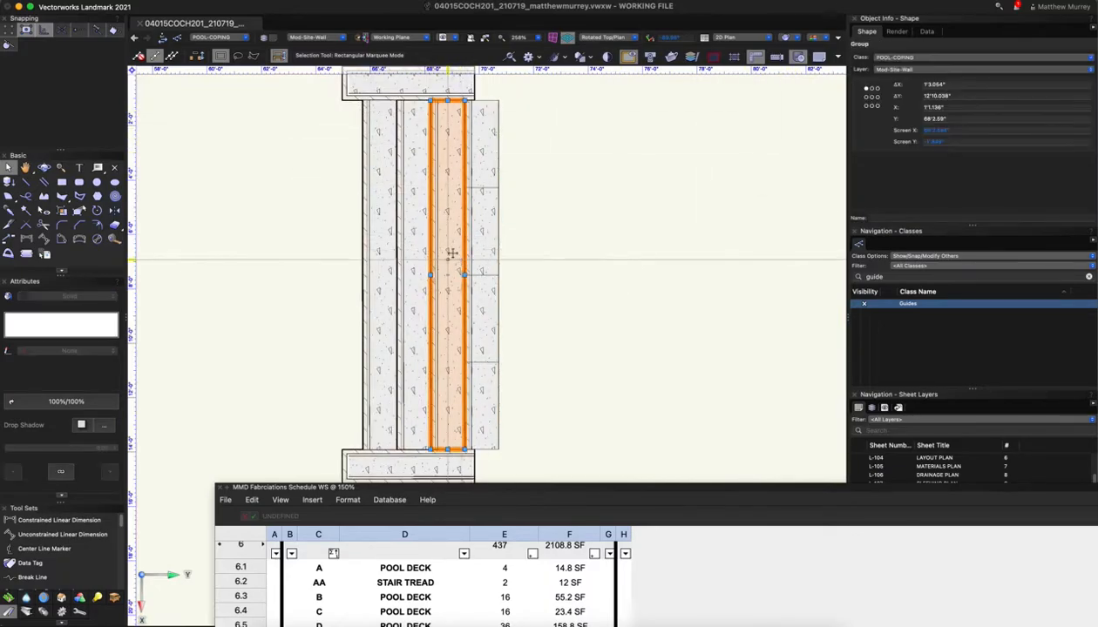
pyautogui.press('super+a')
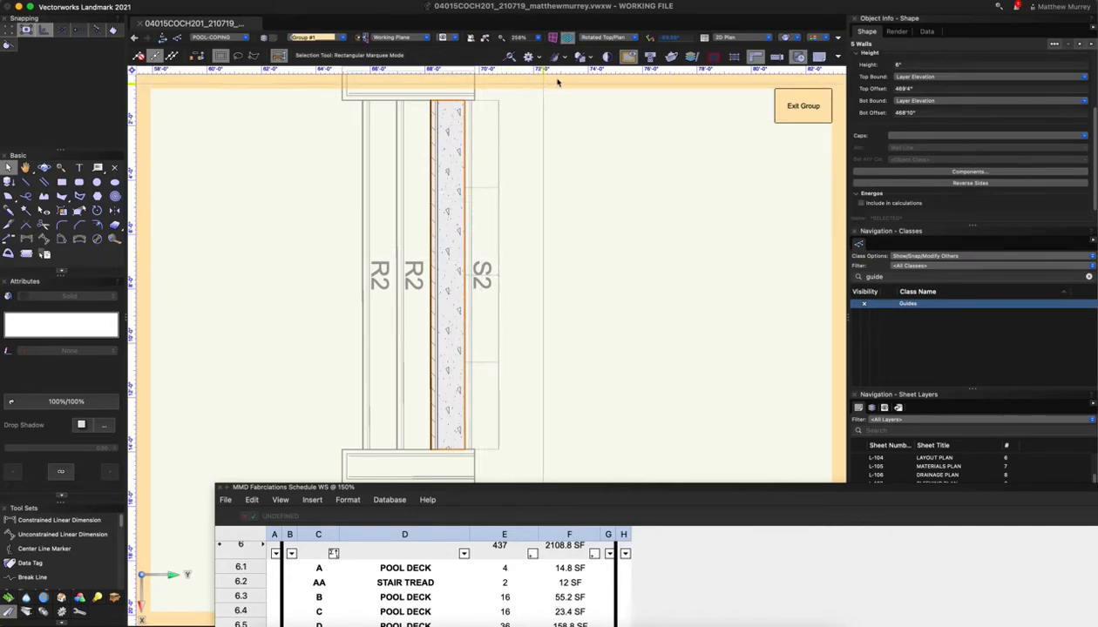
pyautogui.scroll(-1, 684, 164)
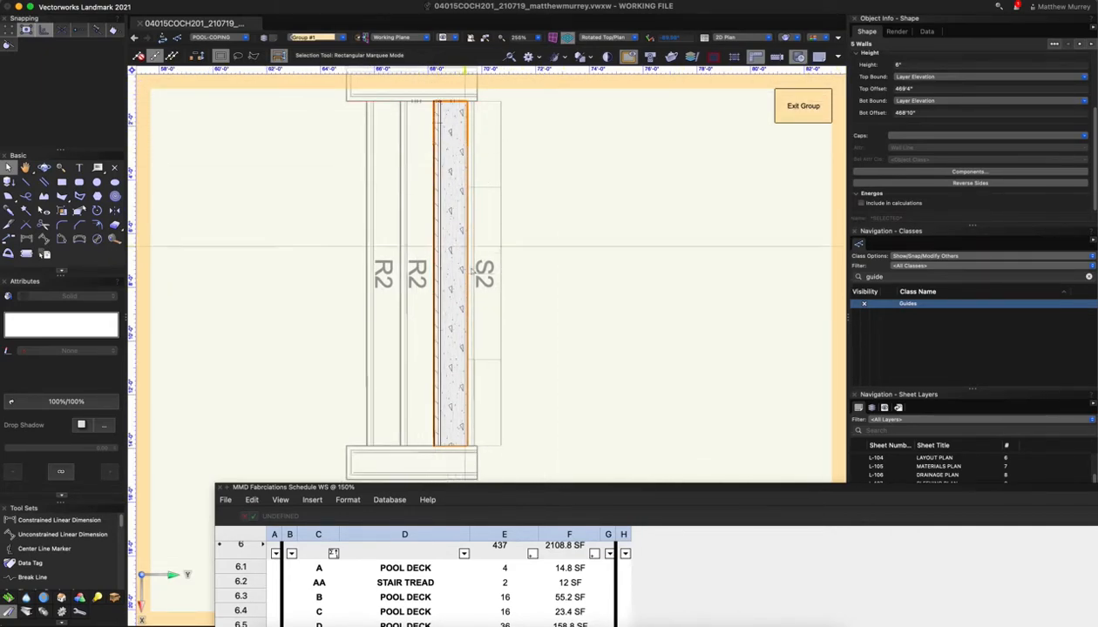
pyautogui.click(912, 137)
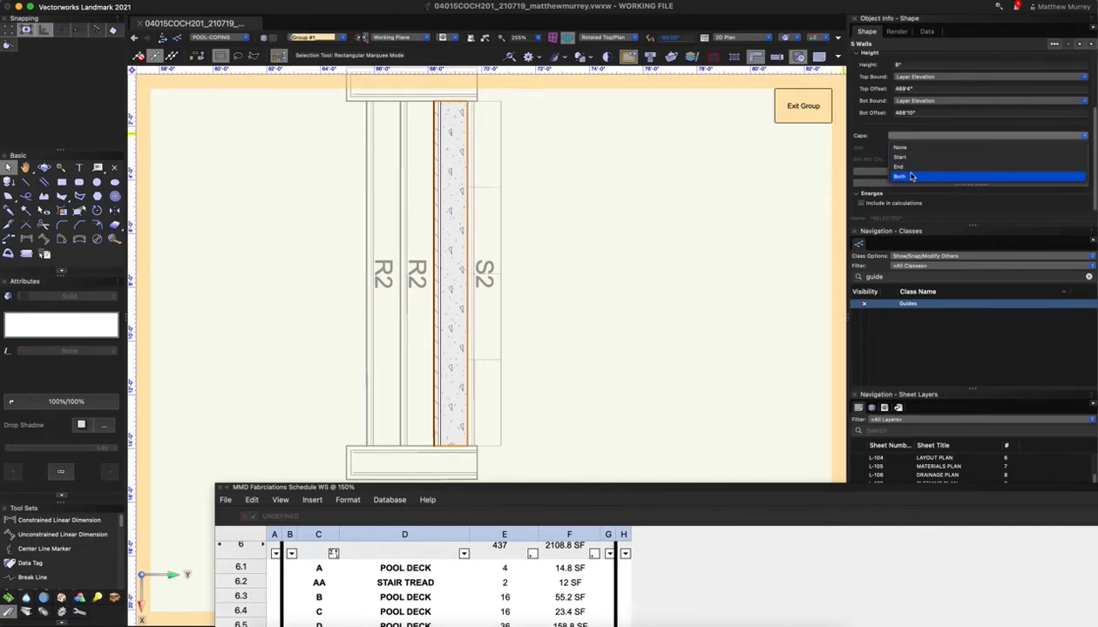
pyautogui.click(911, 178)
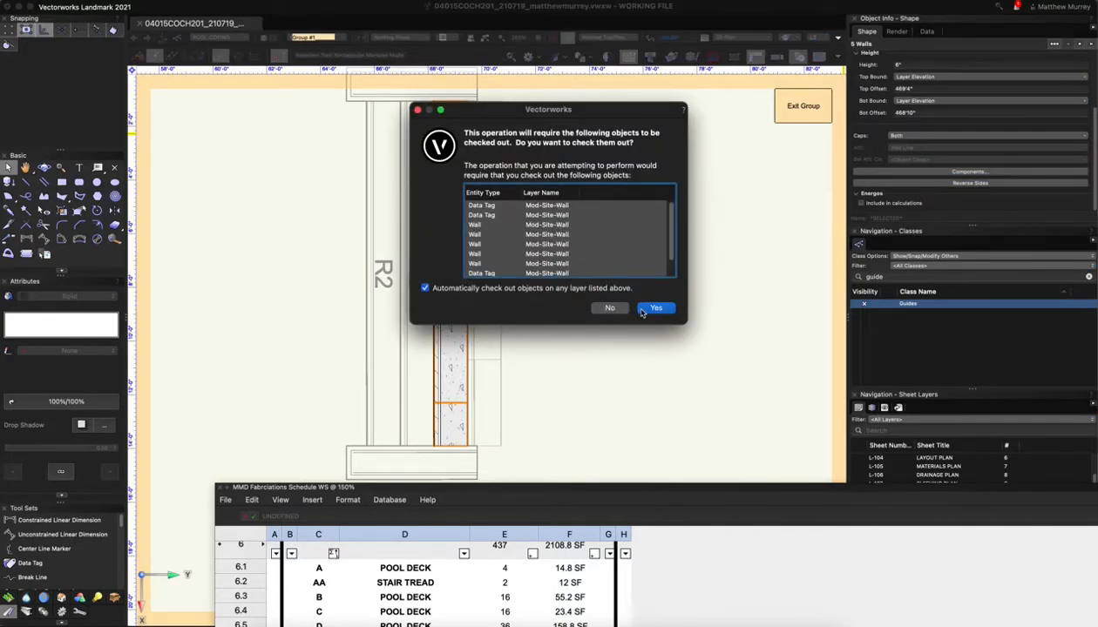
pyautogui.press('Return')
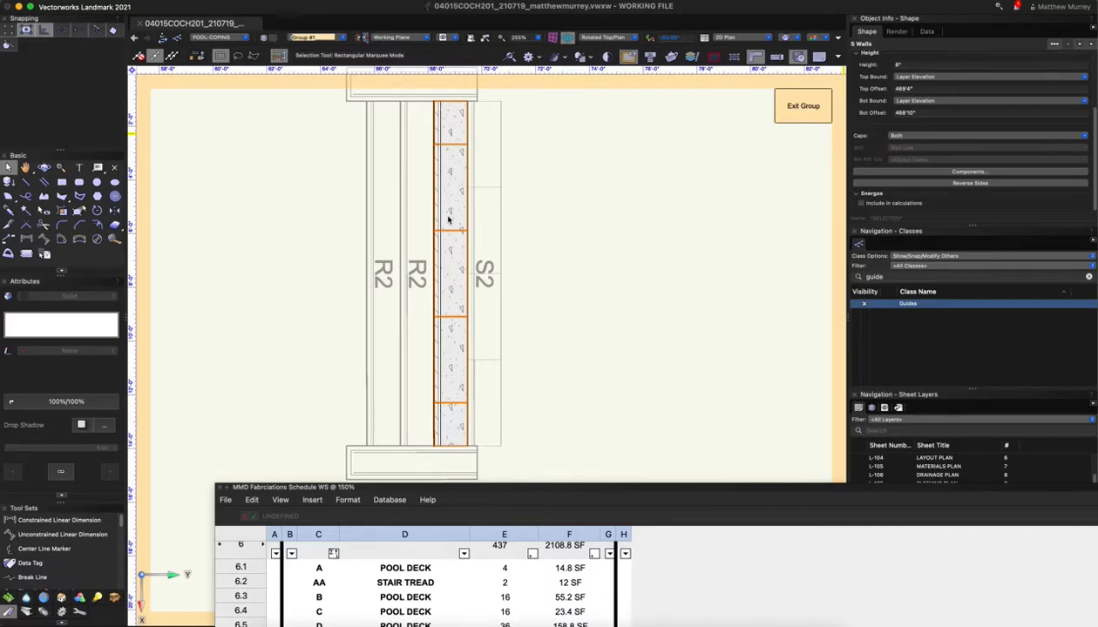
pyautogui.click(638, 292)
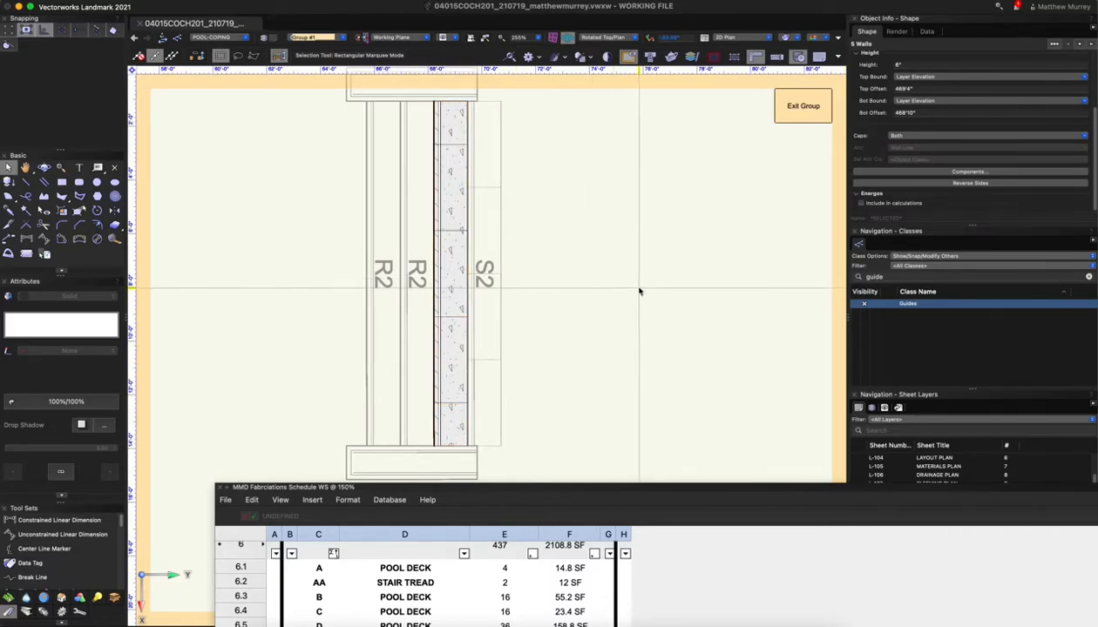
pyautogui.click(803, 105)
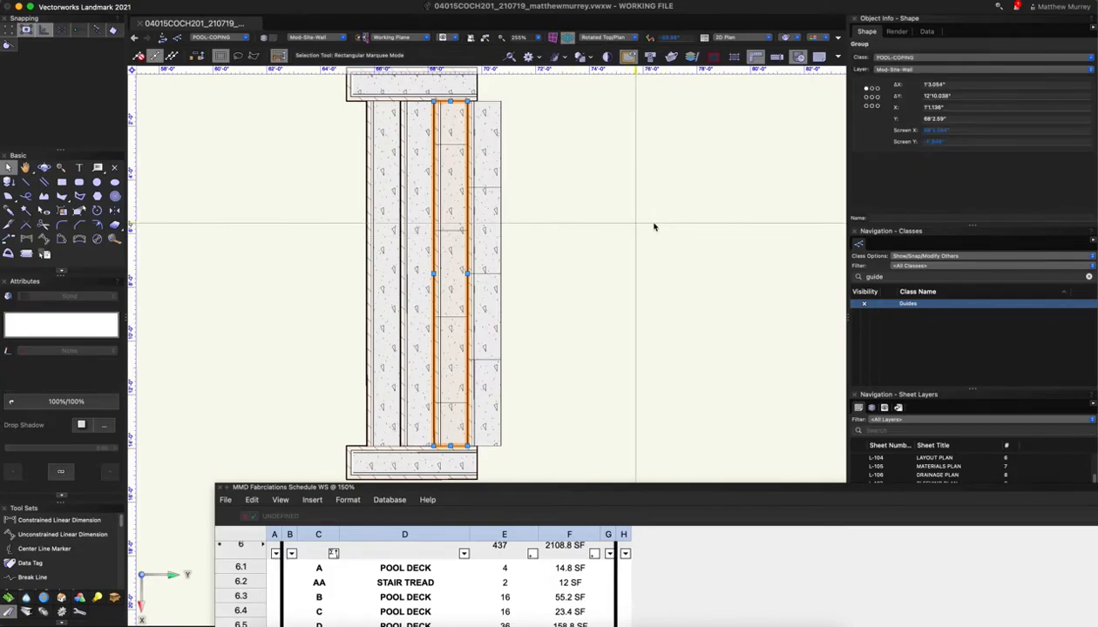
pyautogui.scroll(-3, 647, 227)
pyautogui.click(646, 213)
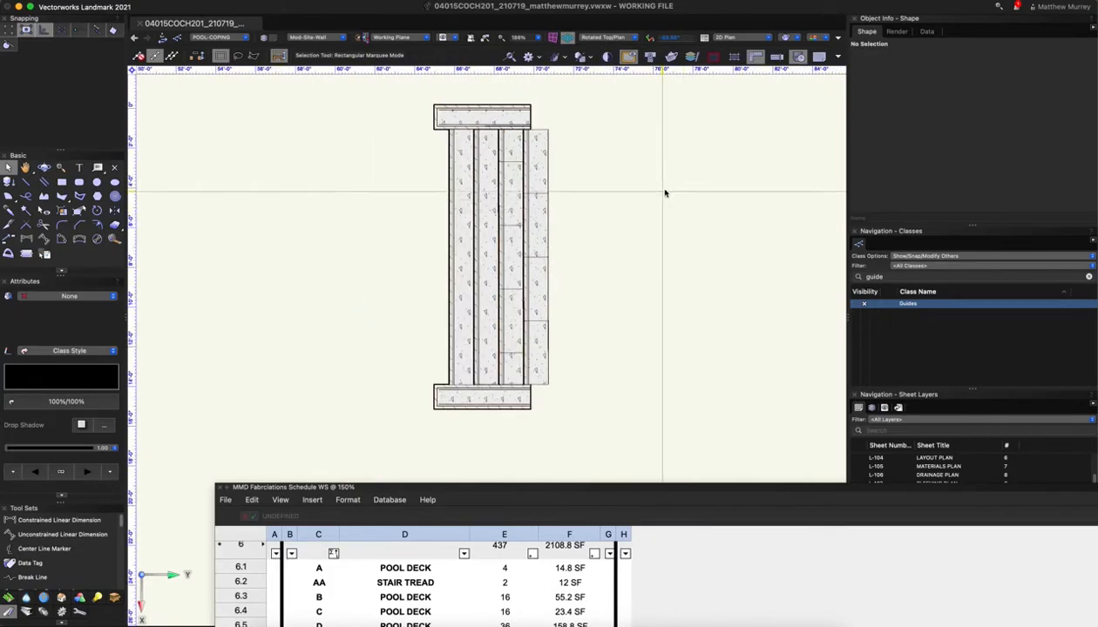
# Close the MMD Fabrications Schedule window and go to sheet L-702 FABRICATION DETAILS
pyautogui.moveTo(404, 487); pyautogui.dragTo(465, 174)
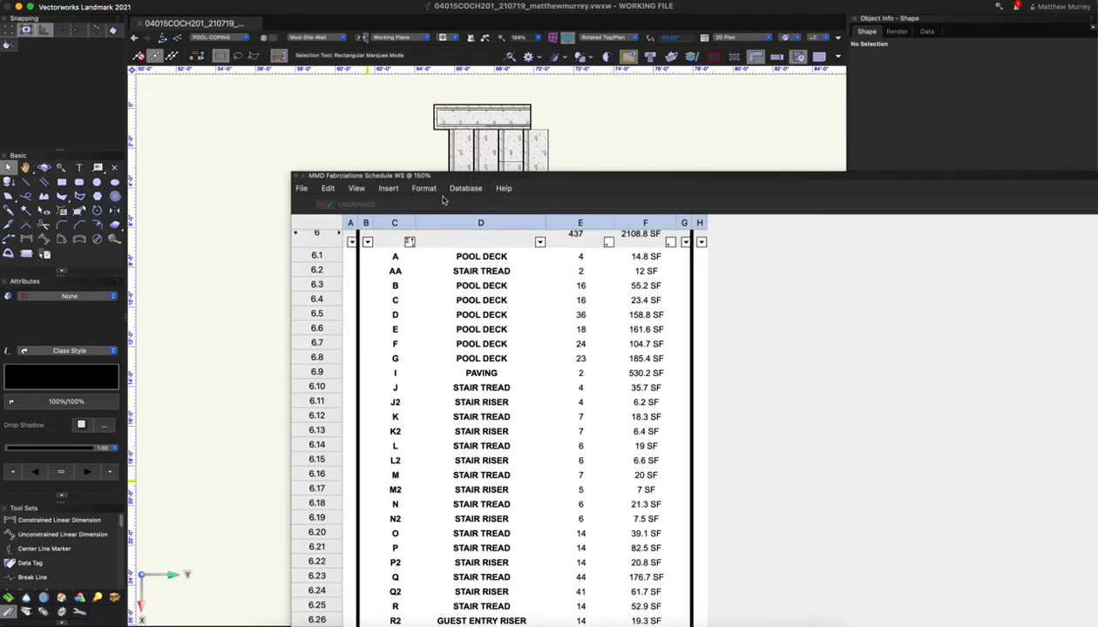
pyautogui.click(297, 178)
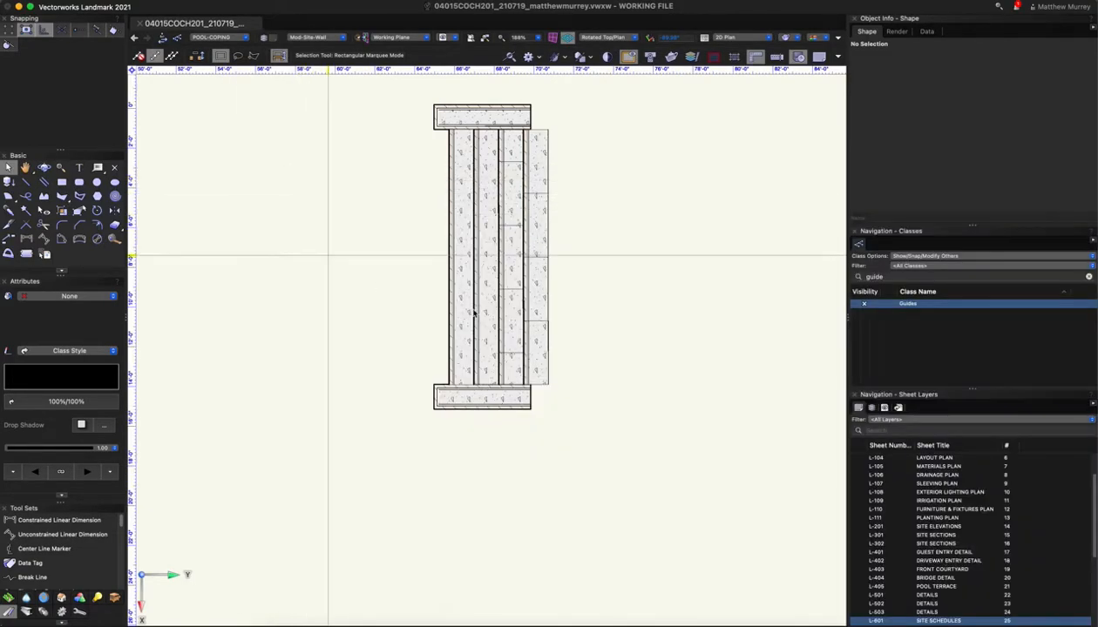
pyautogui.scroll(2, 945, 554)
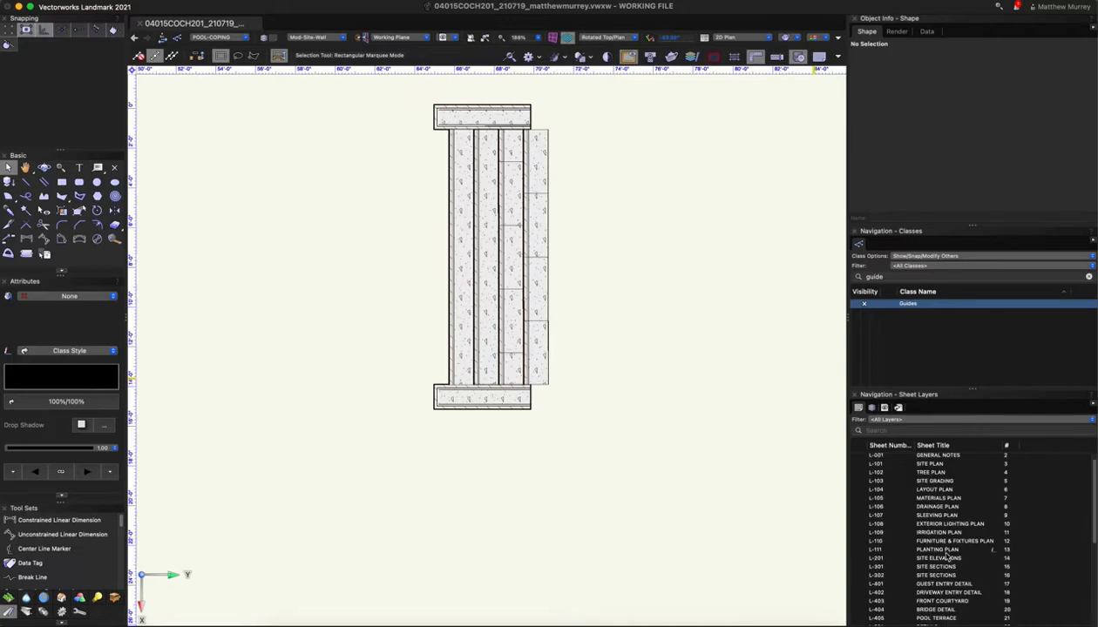
pyautogui.scroll(-5, 948, 559)
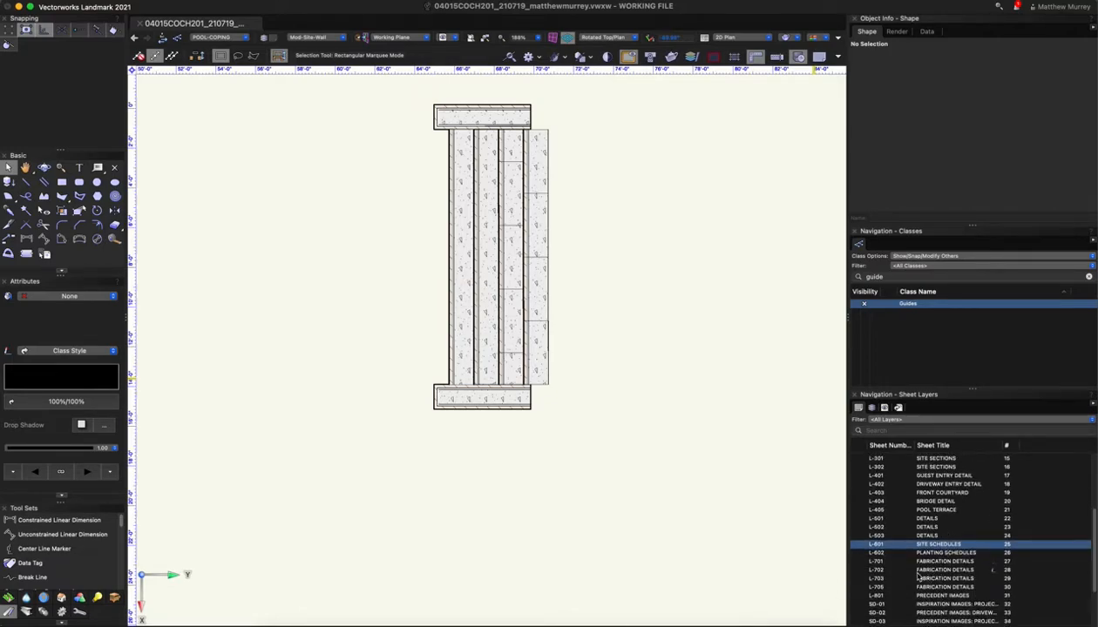
pyautogui.click(915, 571)
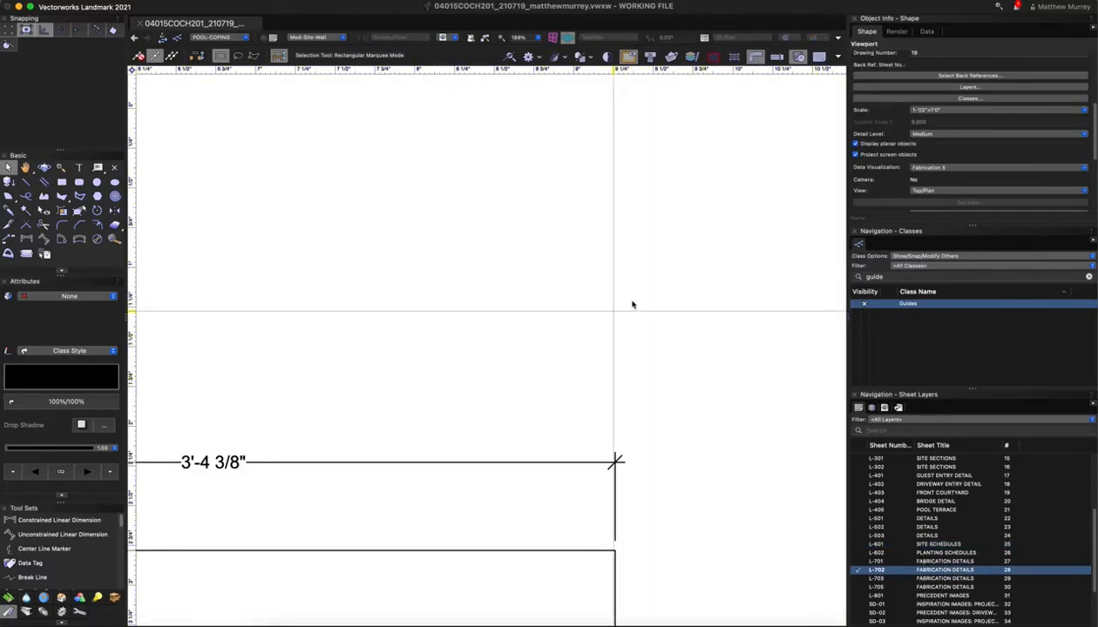
# Zoom out over sheet L-702, select the PAVER TYPE S2 viewport, and zoom in on it
pyautogui.scroll(-12, 695, 323)
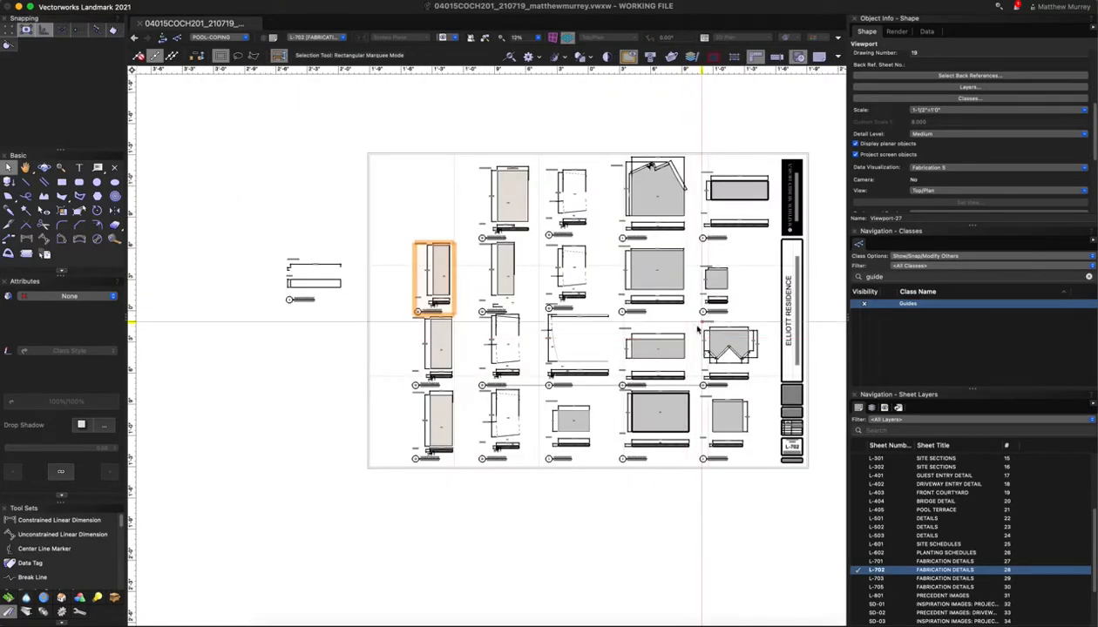
pyautogui.scroll(3, 384, 301)
pyautogui.scroll(1, 384, 300)
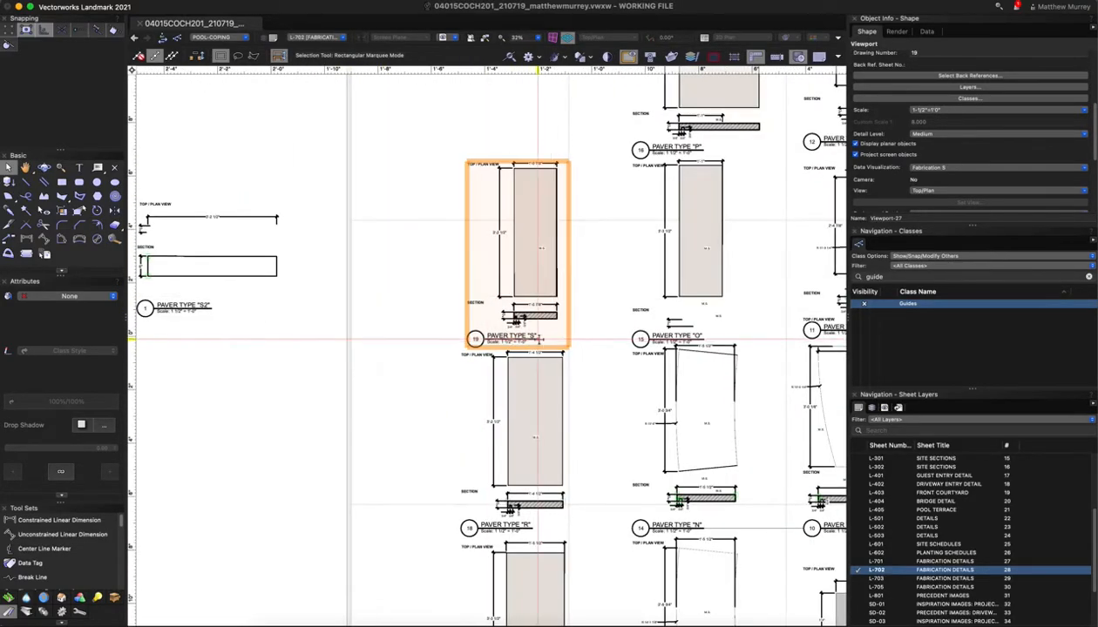
pyautogui.scroll(-2, 599, 329)
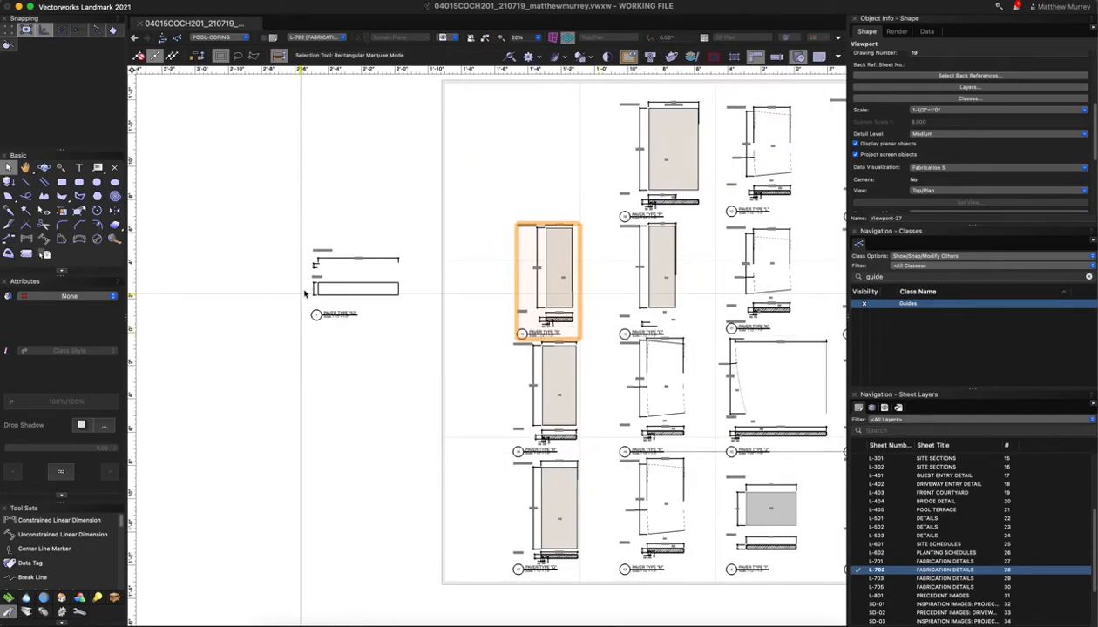
pyautogui.scroll(2, 305, 295)
pyautogui.click(403, 299)
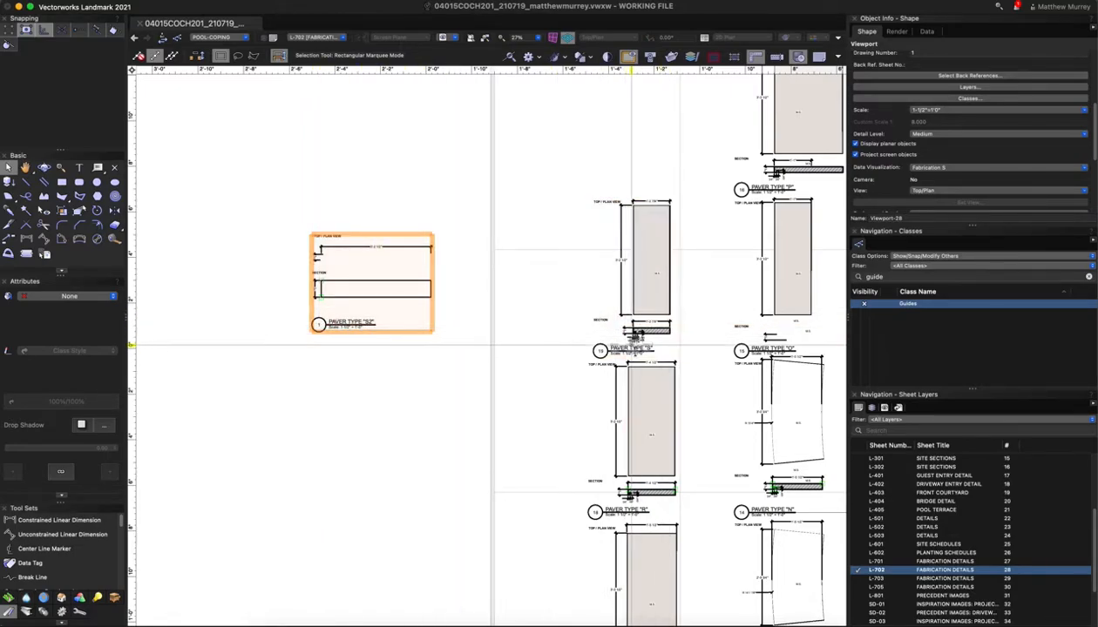
pyautogui.scroll(3, 346, 335)
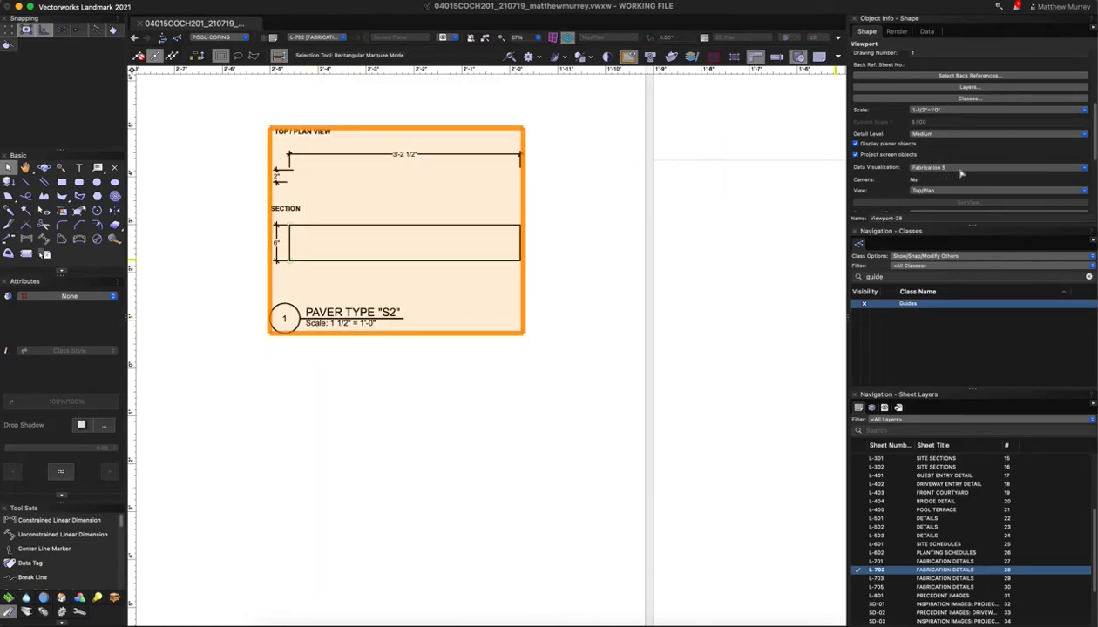
pyautogui.scroll(-1, 931, 197)
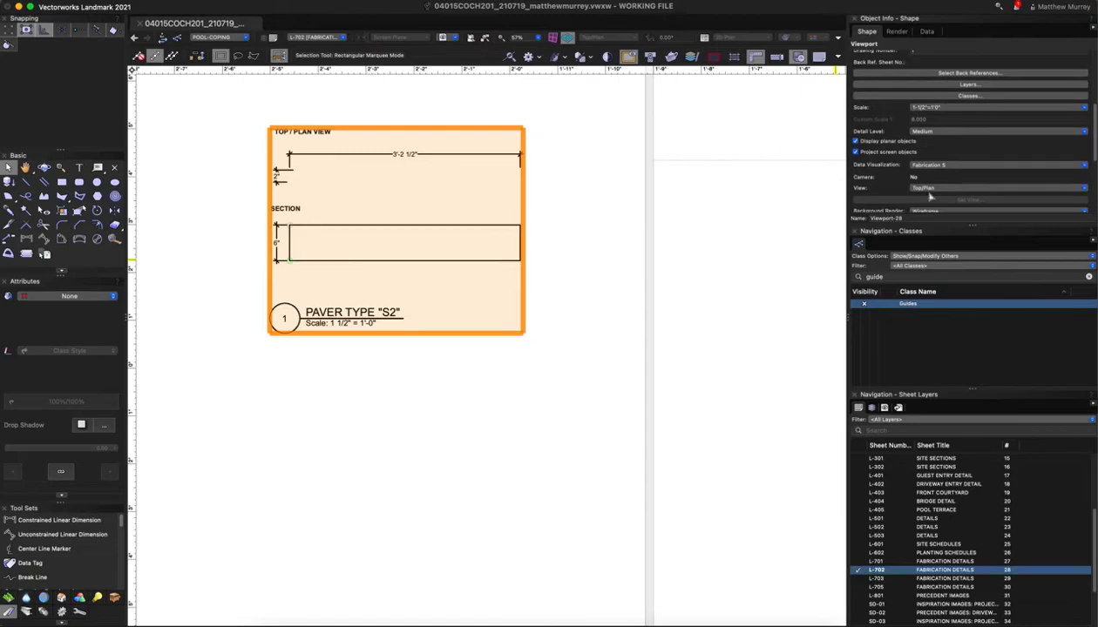
# In Manage Data Visualizations, set up Fabrication S2 from Fabrication S using paver value S2
pyautogui.click(935, 165)
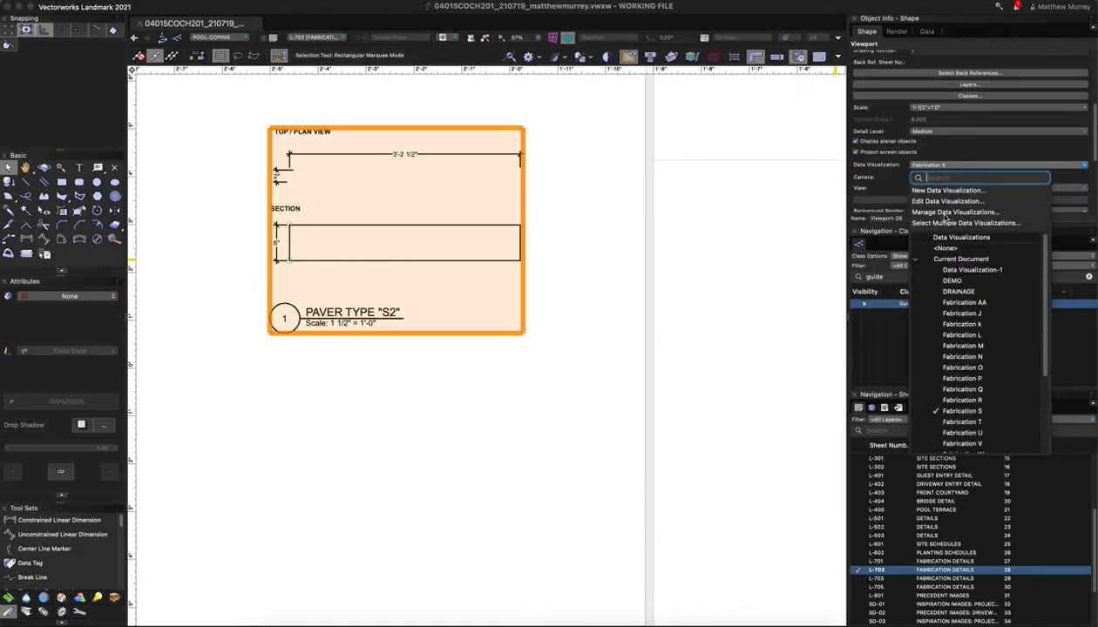
pyautogui.click(948, 213)
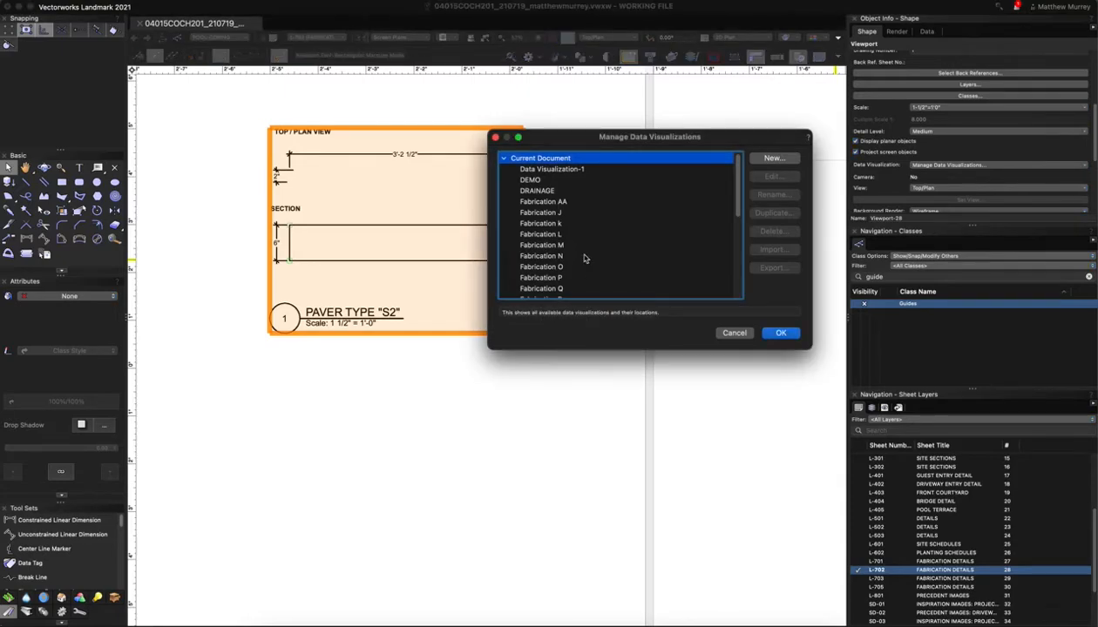
pyautogui.scroll(-5, 586, 258)
pyautogui.scroll(3, 607, 254)
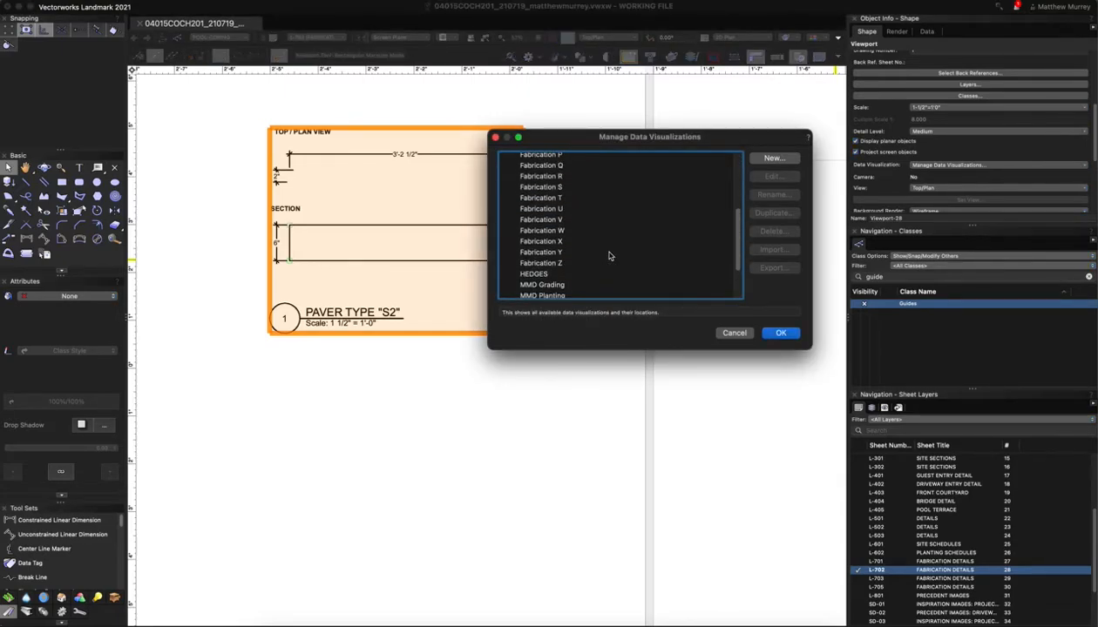
pyautogui.click(558, 188)
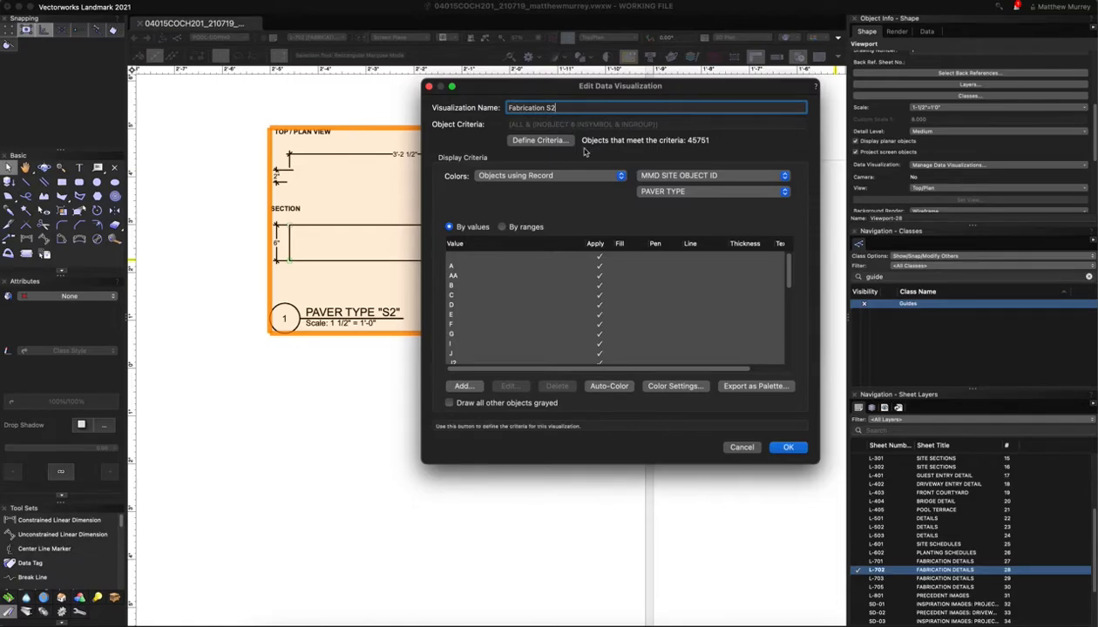
pyautogui.scroll(-5, 580, 320)
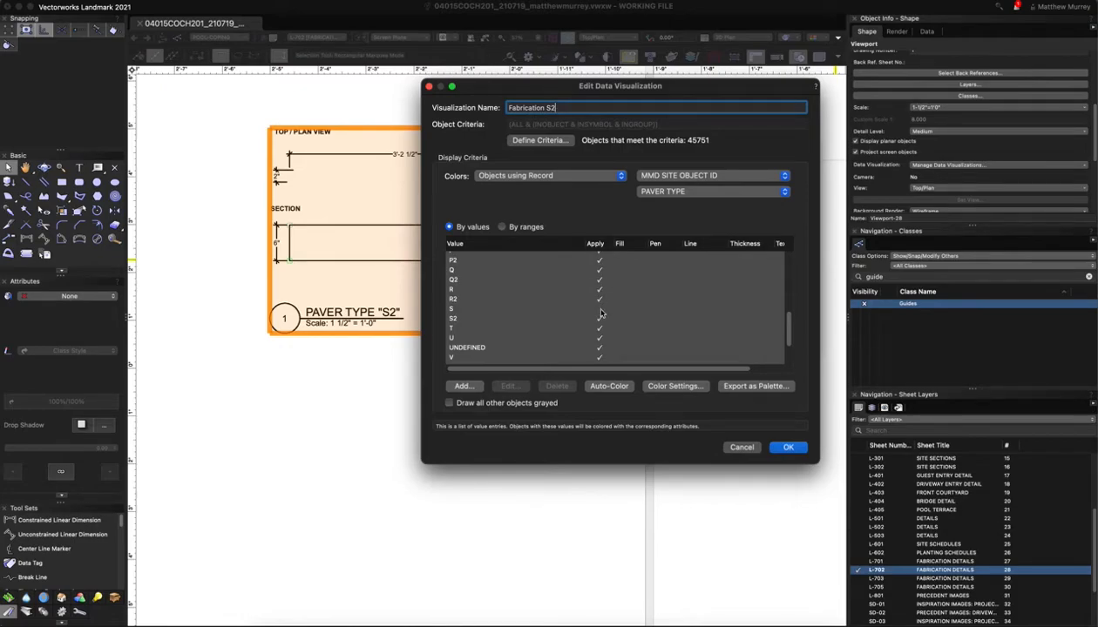
pyautogui.click(601, 311)
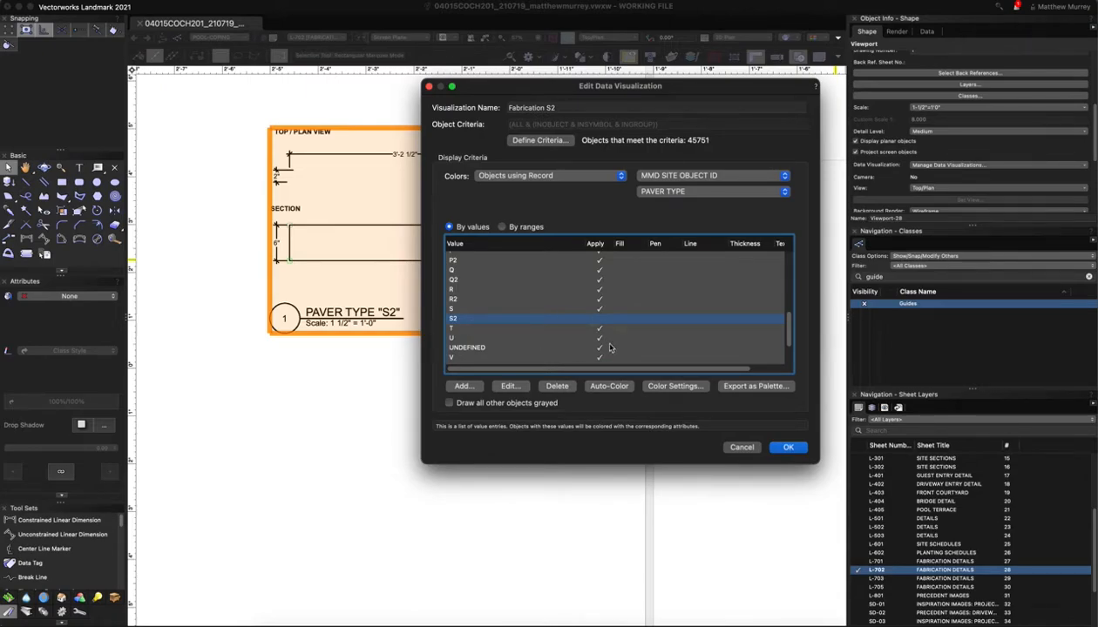
pyautogui.click(792, 449)
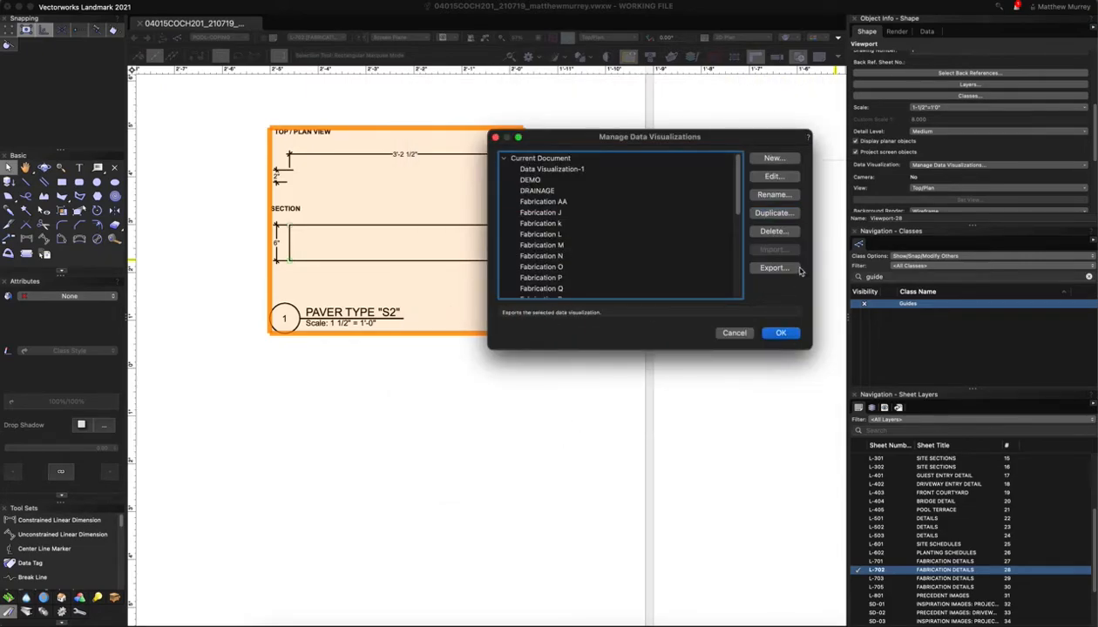
pyautogui.scroll(-4, 619, 255)
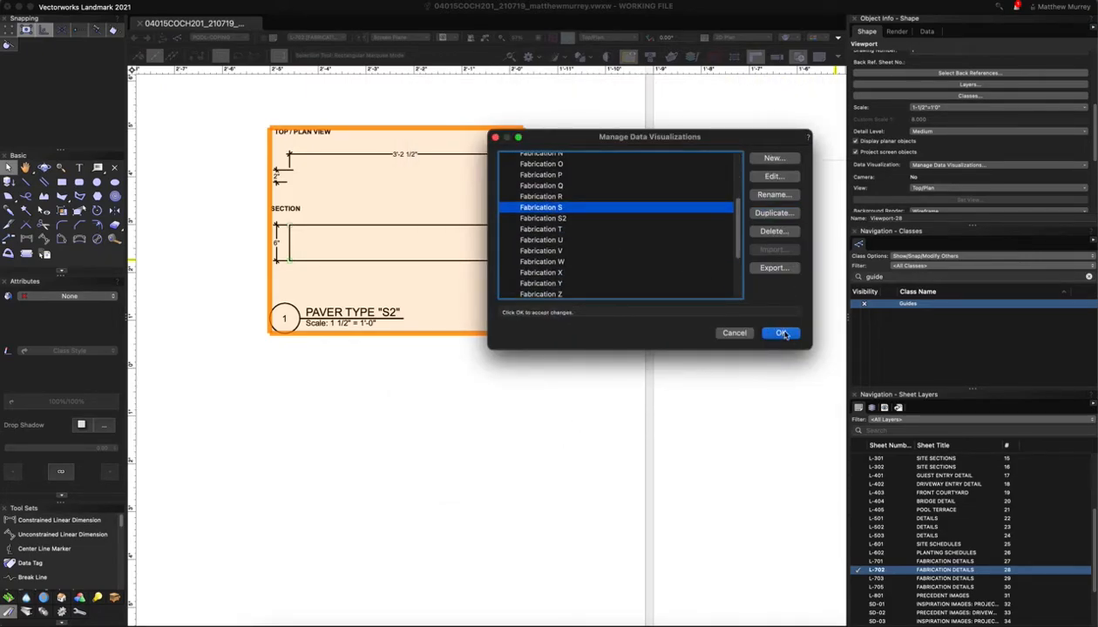
pyautogui.press('Return')
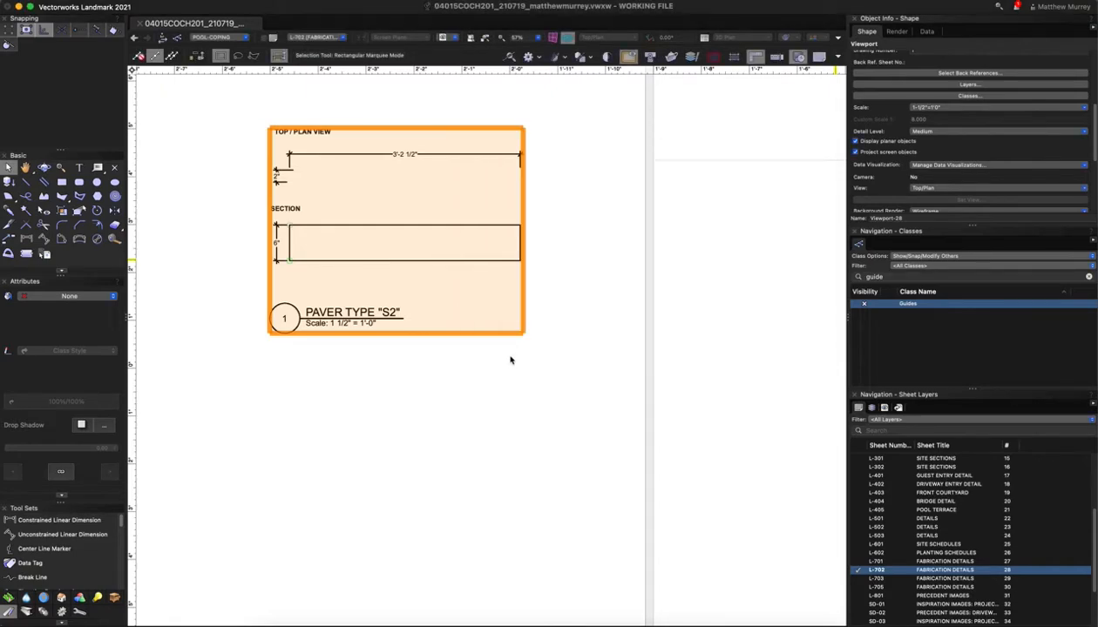
# Apply the Fabrication S2 data visualization to the selected Paver Type S2 viewport
pyautogui.scroll(5, 931, 147)
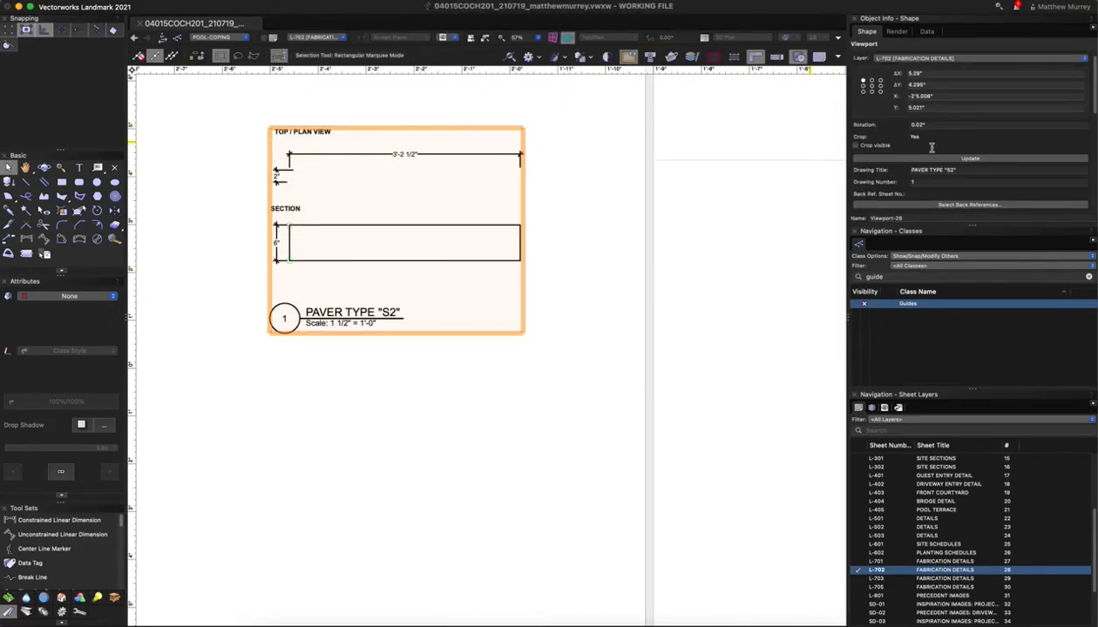
pyautogui.scroll(-2, 943, 164)
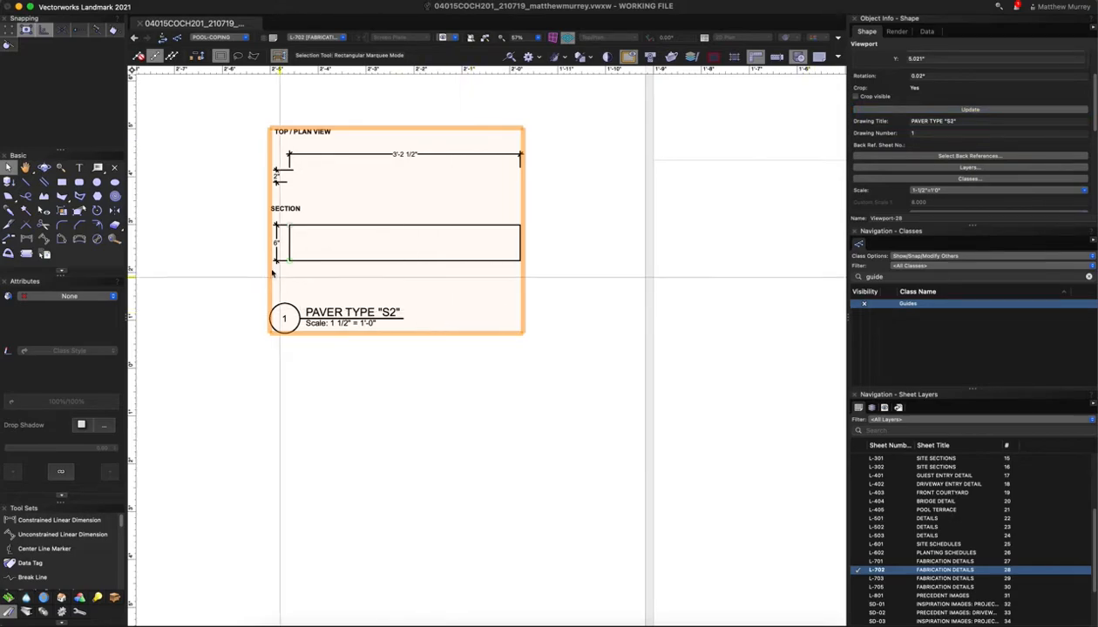
pyautogui.scroll(-3, 485, 327)
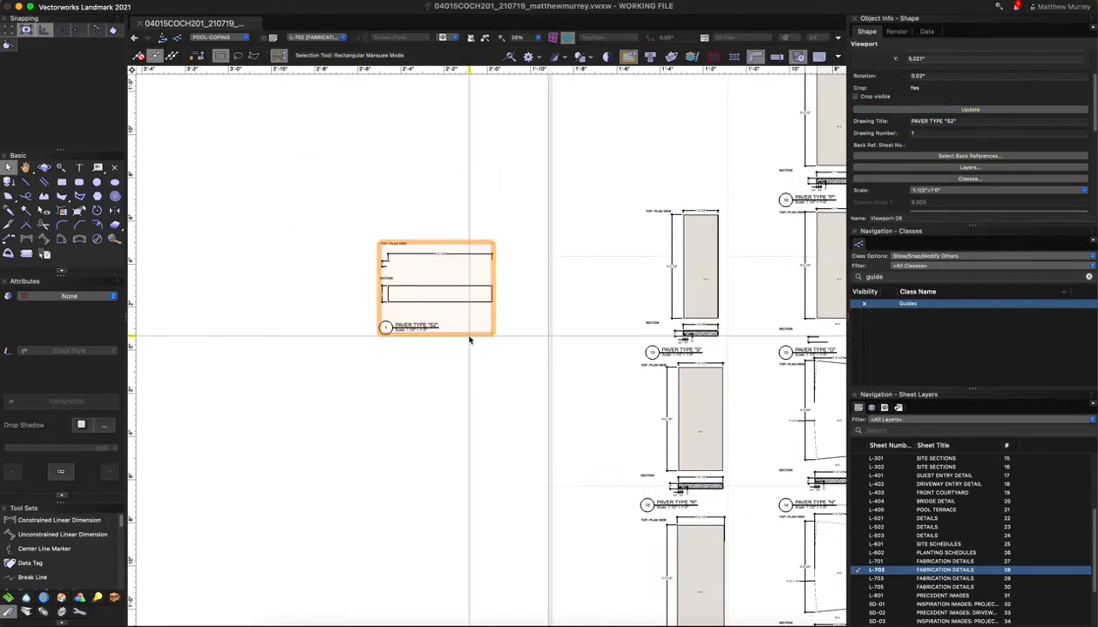
pyautogui.scroll(-2, 987, 170)
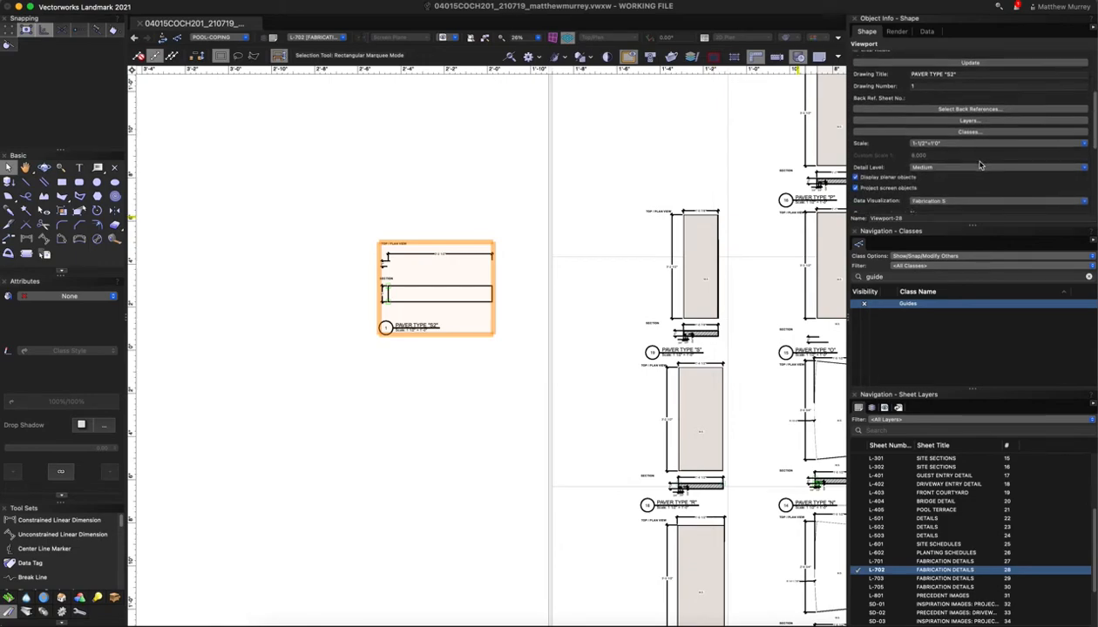
pyautogui.scroll(-1, 956, 178)
pyautogui.click(946, 193)
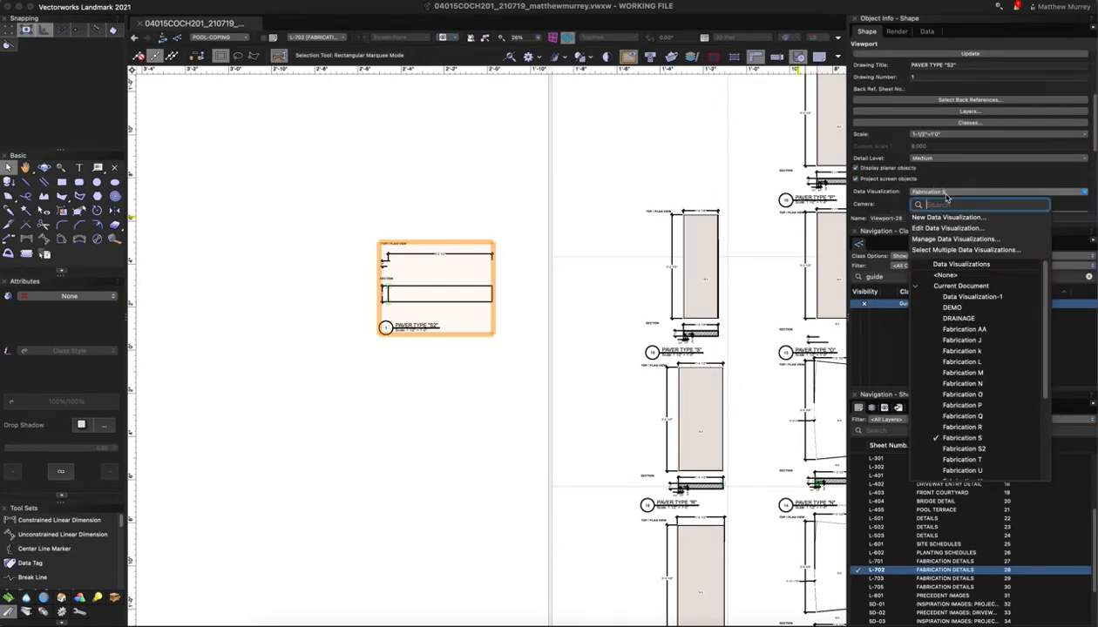
pyautogui.click(941, 449)
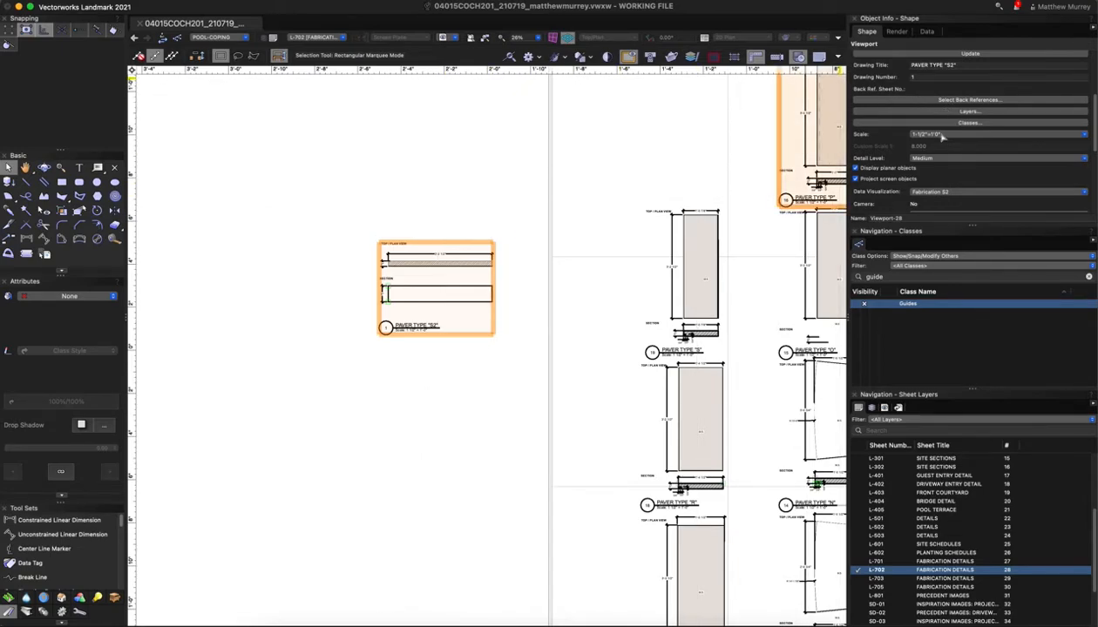
pyautogui.scroll(4, 427, 272)
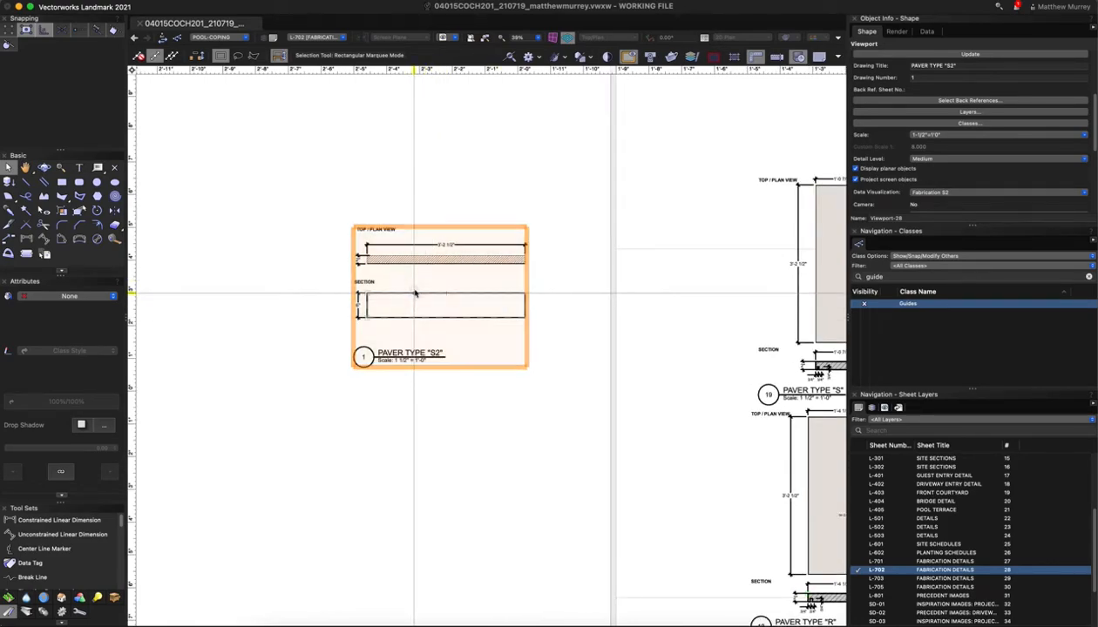
# Edit the viewport's source design layer and select the R2 paver wall group
pyautogui.rightClick(446, 257)
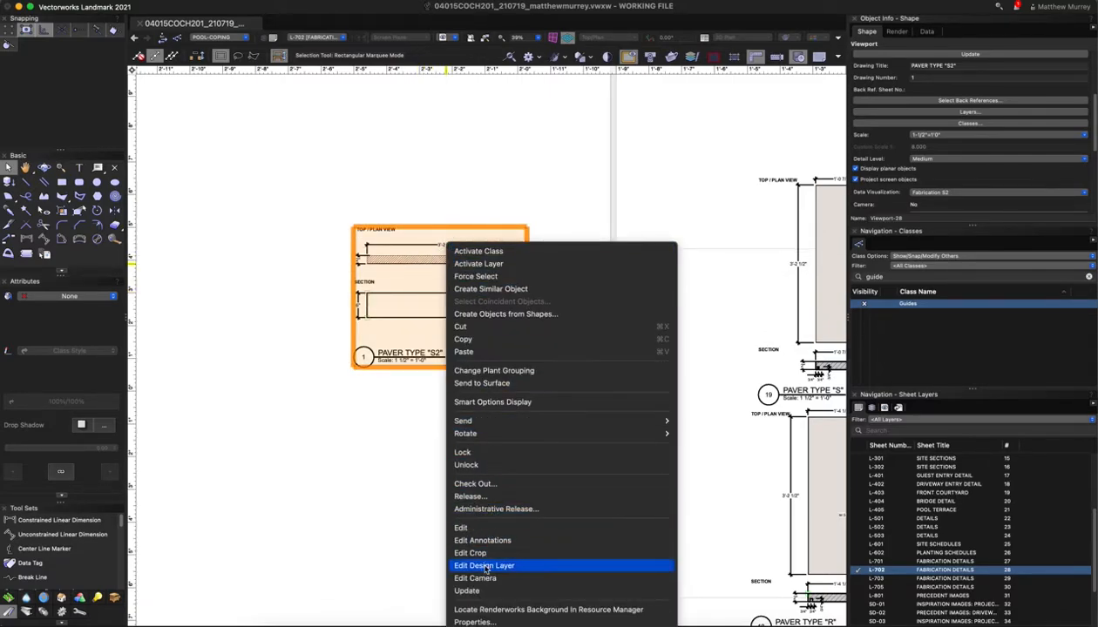
pyautogui.click(486, 568)
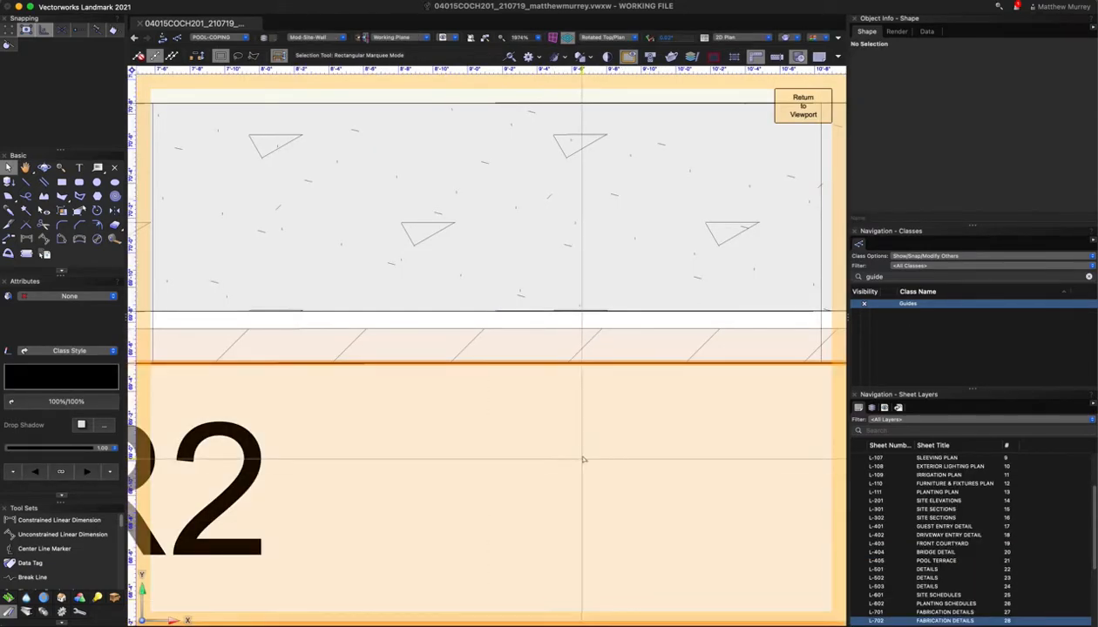
pyautogui.scroll(-5, 584, 459)
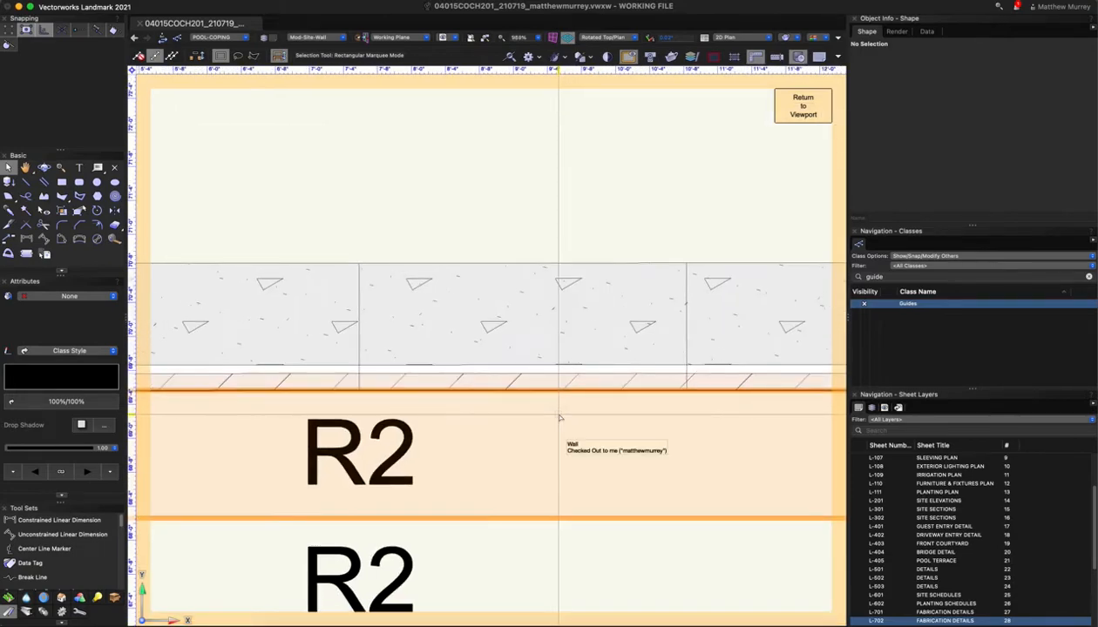
pyautogui.scroll(-3, 558, 418)
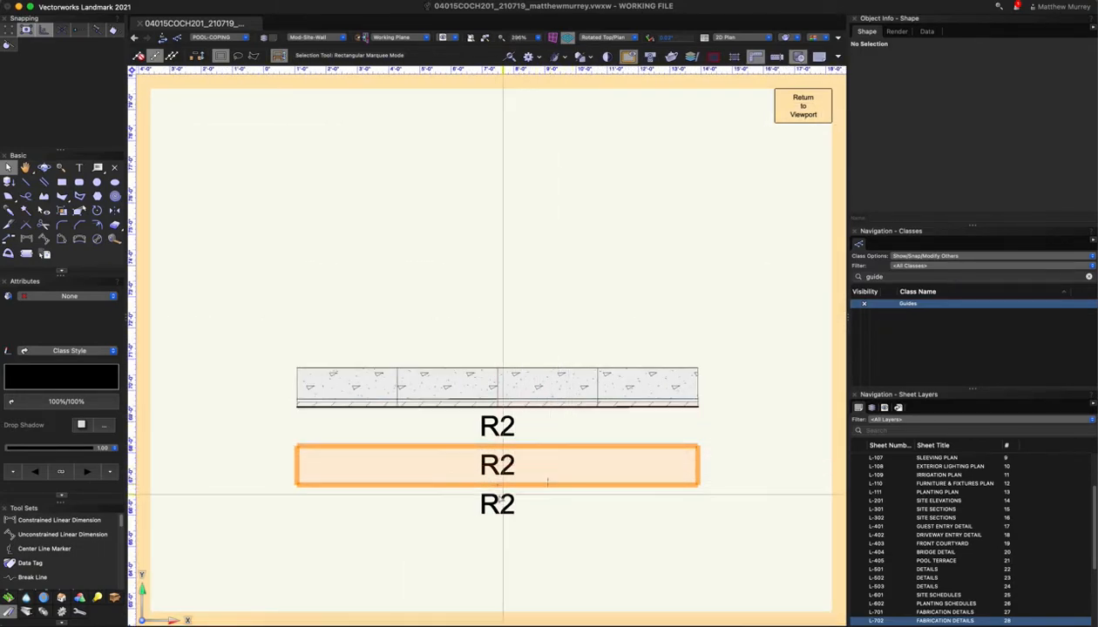
pyautogui.scroll(3, 511, 433)
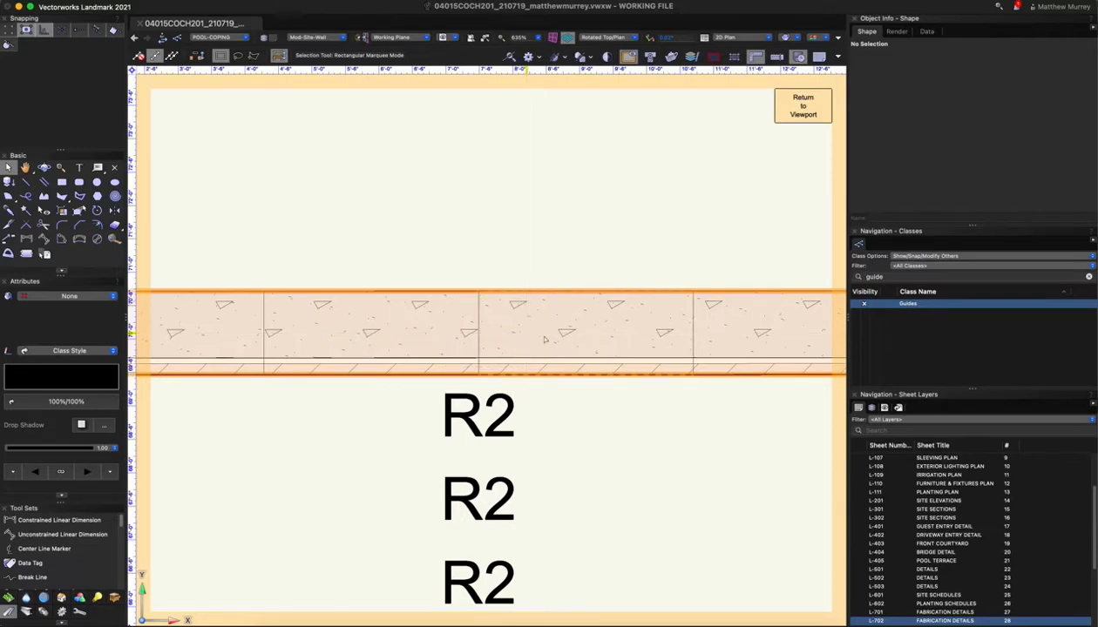
pyautogui.click(537, 371)
pyautogui.scroll(-2, 539, 388)
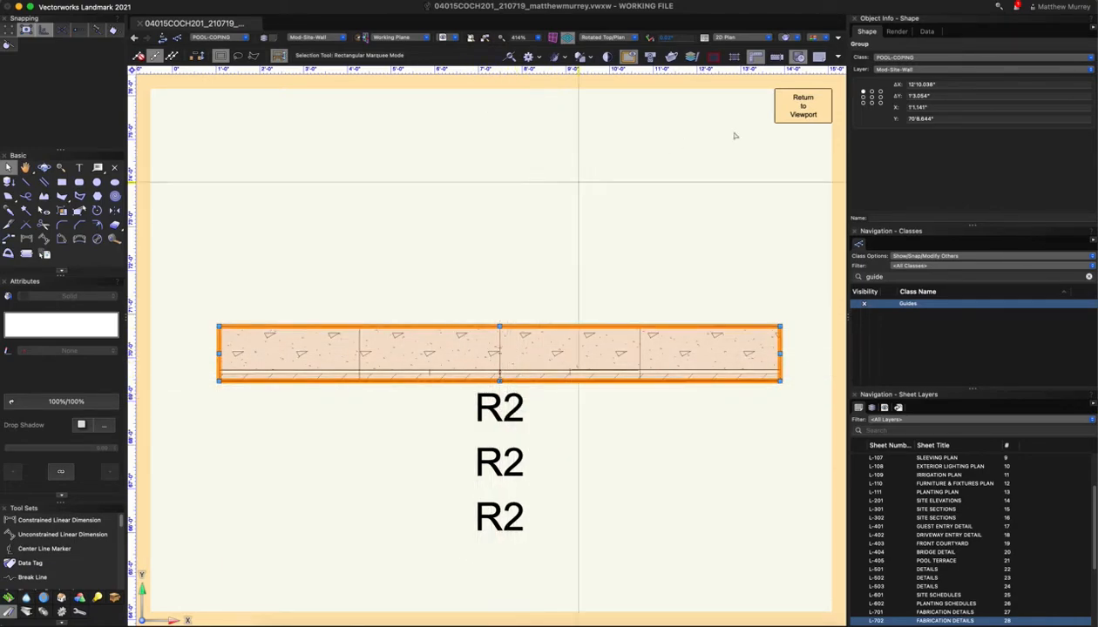
# Return to the viewport on the sheet and begin rotating it about its centre
pyautogui.click(791, 113)
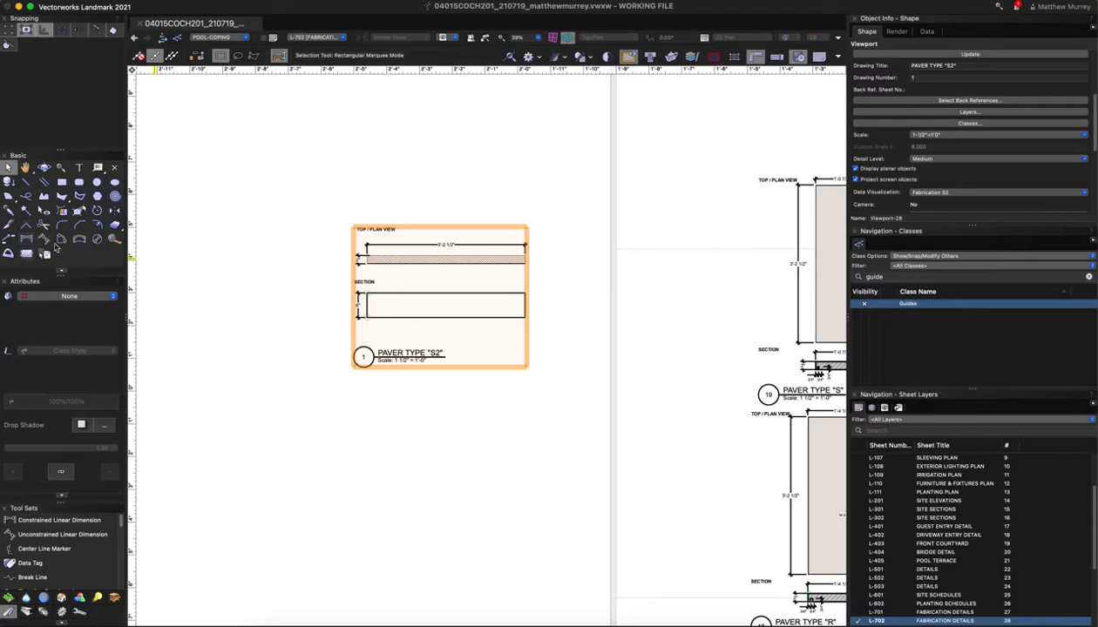
pyautogui.click(96, 211)
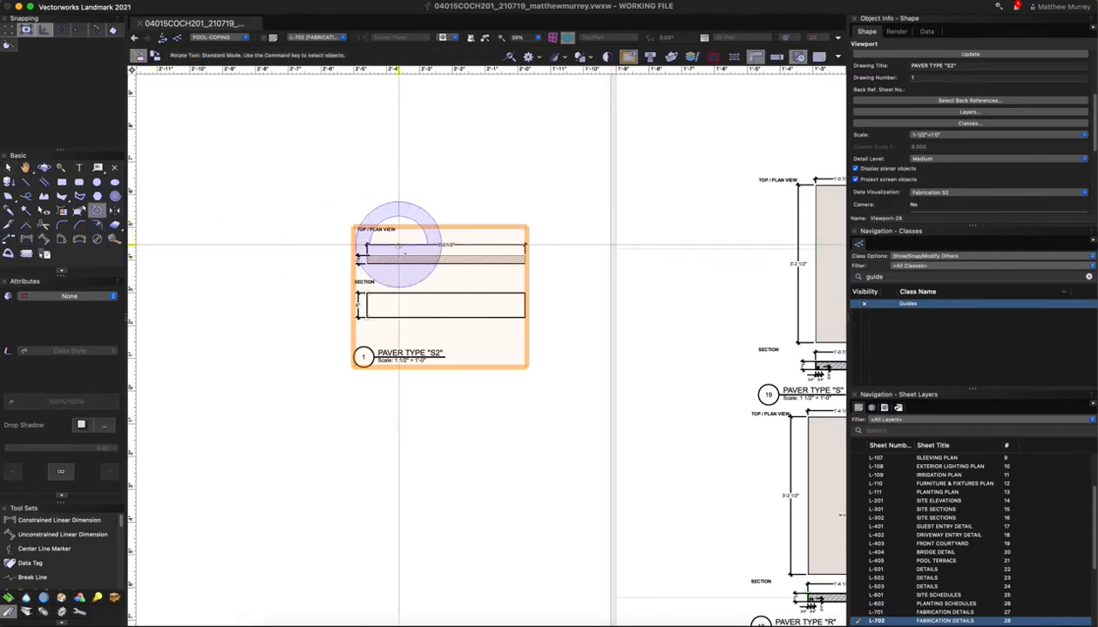
pyautogui.click(441, 261)
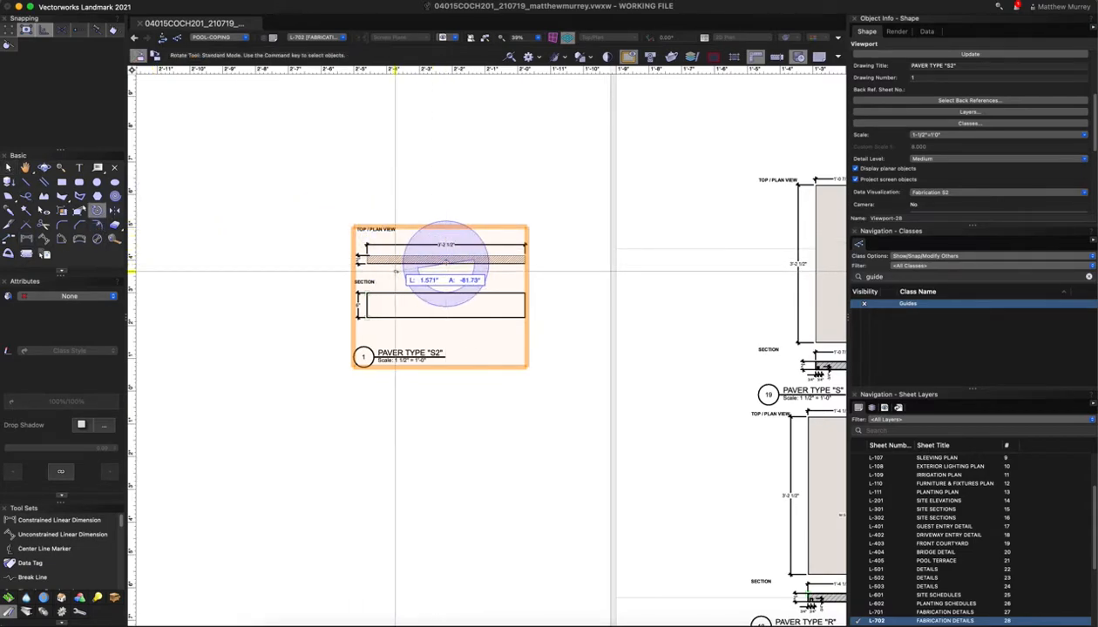
# Finish rotating the viewport 270°, then open its annotations and select all seven objects
pyautogui.click(447, 188)
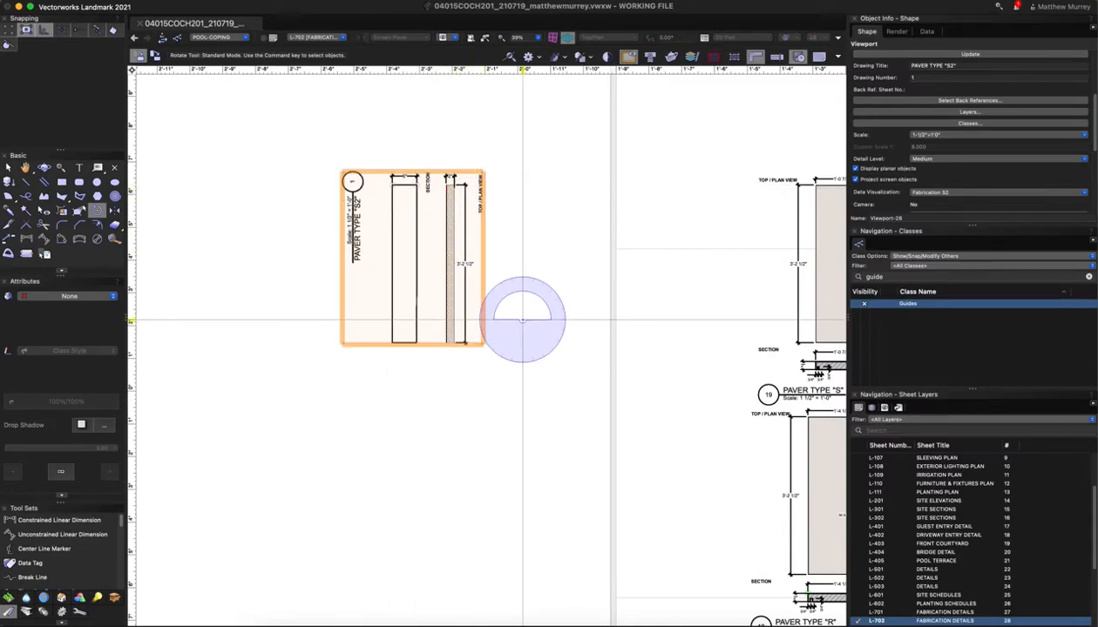
pyautogui.press('x')
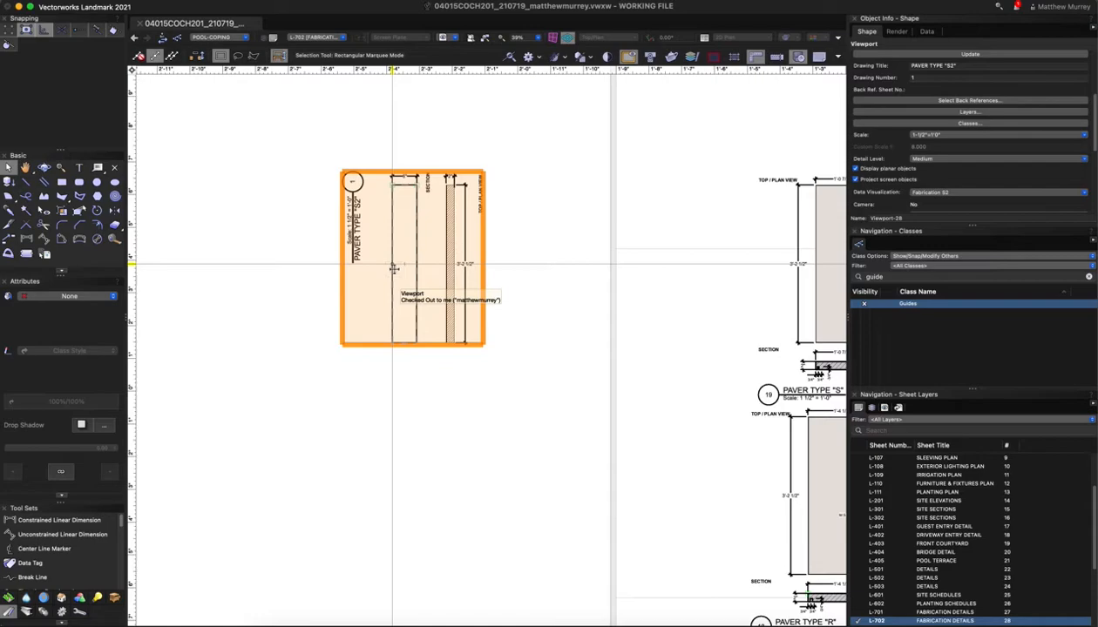
pyautogui.doubleClick(393, 269)
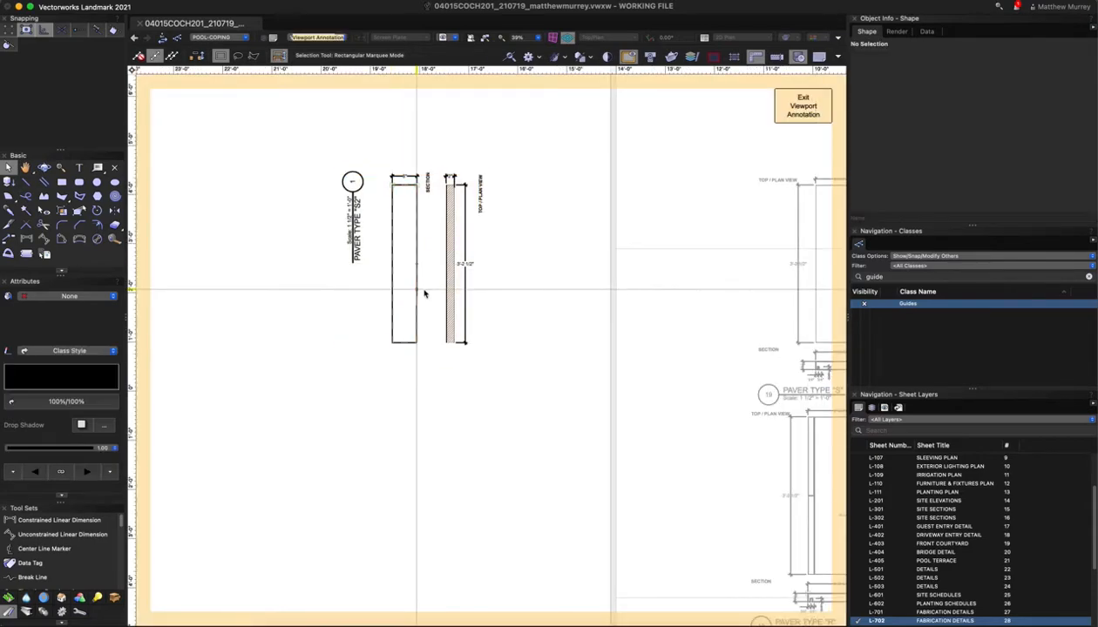
pyautogui.press('super+a')
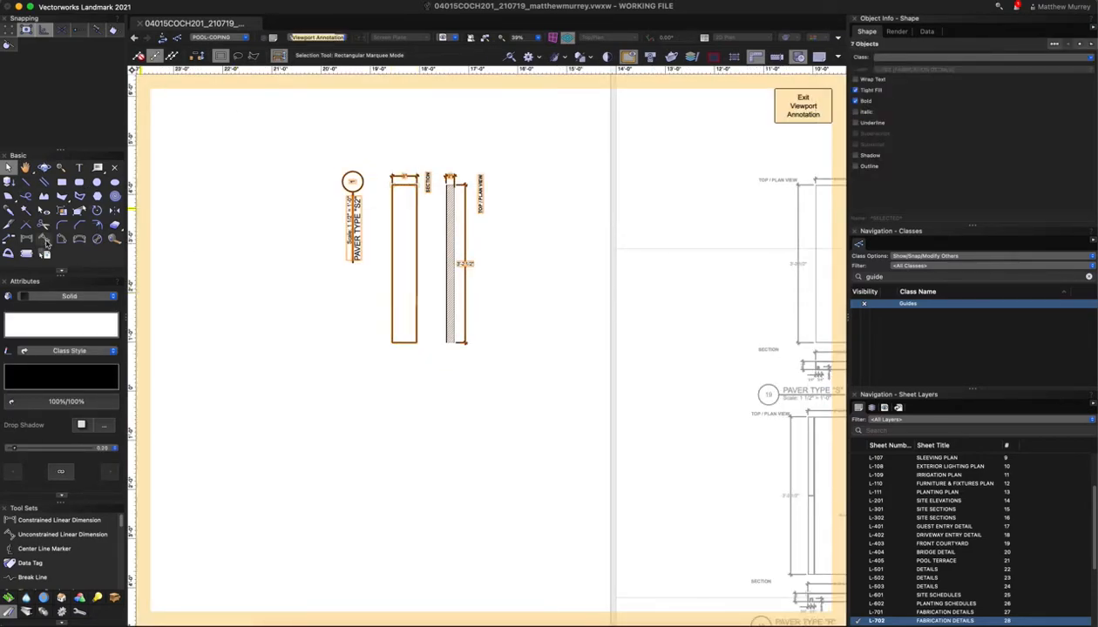
# Try rotating the selected annotations, then cancel and return to the Selection tool
pyautogui.click(98, 212)
pyautogui.click(441, 263)
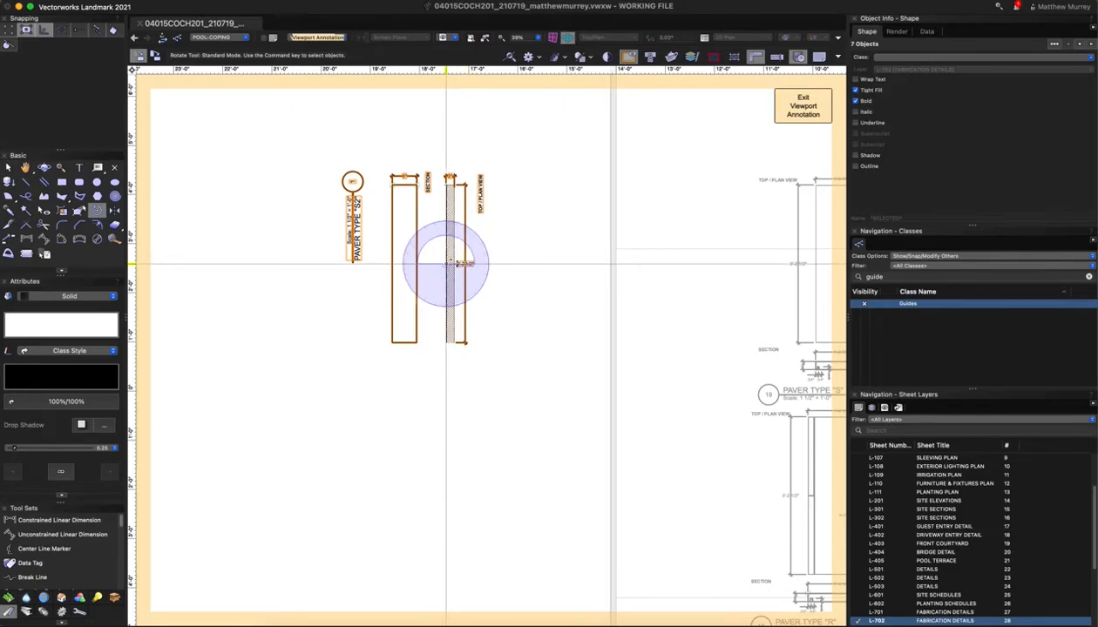
pyautogui.press('Right')
pyautogui.press('Left')
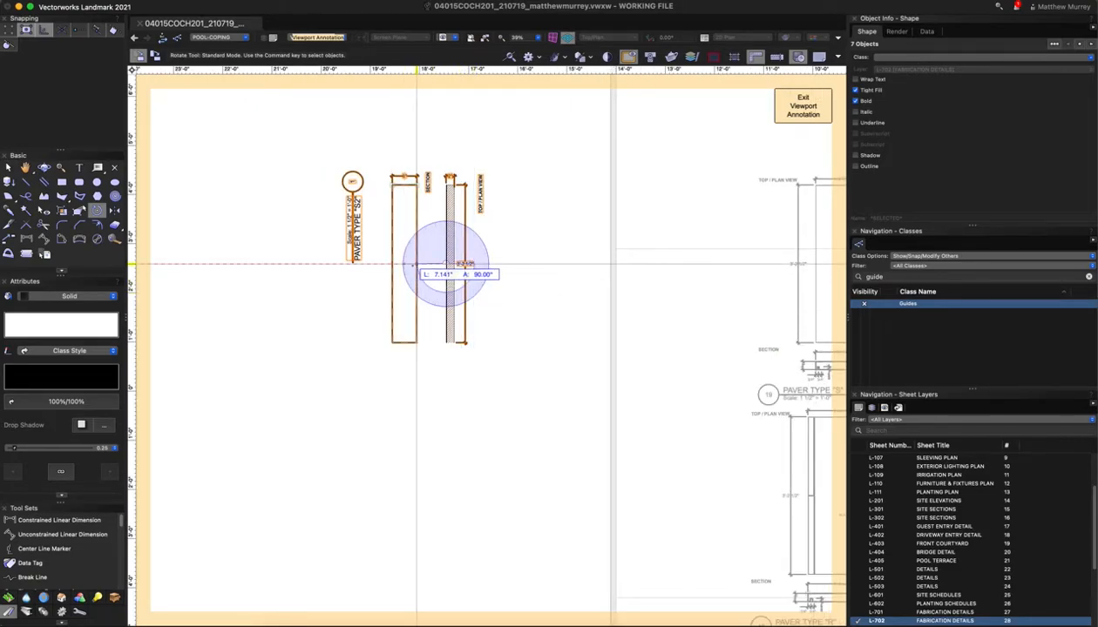
pyautogui.click(417, 264)
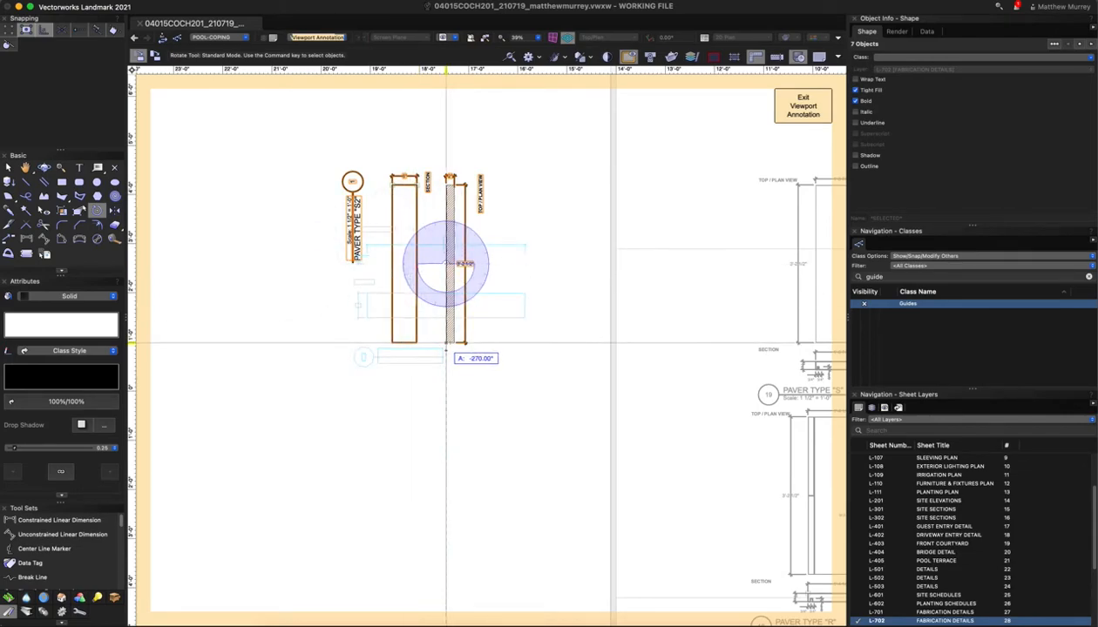
pyautogui.press('Escape')
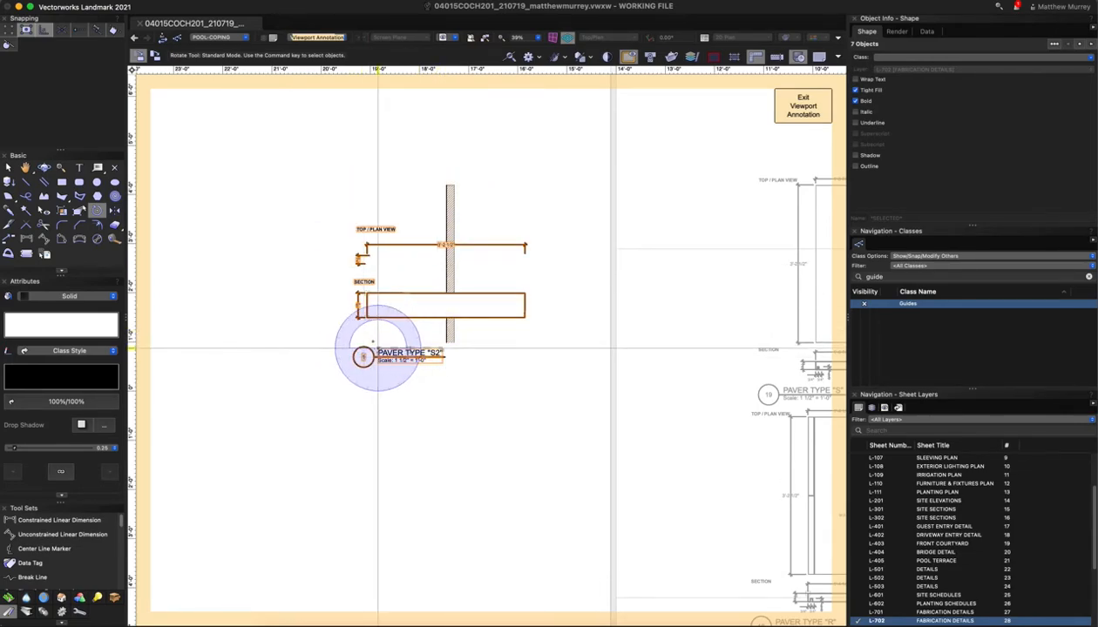
pyautogui.press('x')
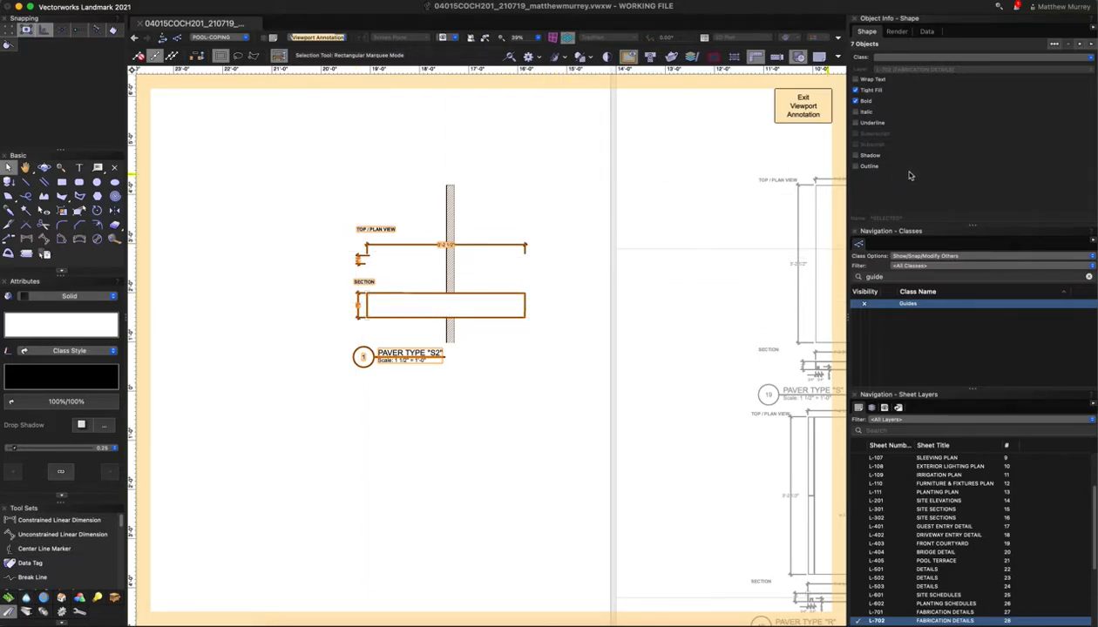
# Move the annotations beside the vertical paver and lift the TOP / PLAN VIEW label to the top
pyautogui.moveTo(367, 319)
pyautogui.mouseDown()
pyautogui.moveTo(407, 397)
pyautogui.moveTo(384, 430)
pyautogui.mouseUp()
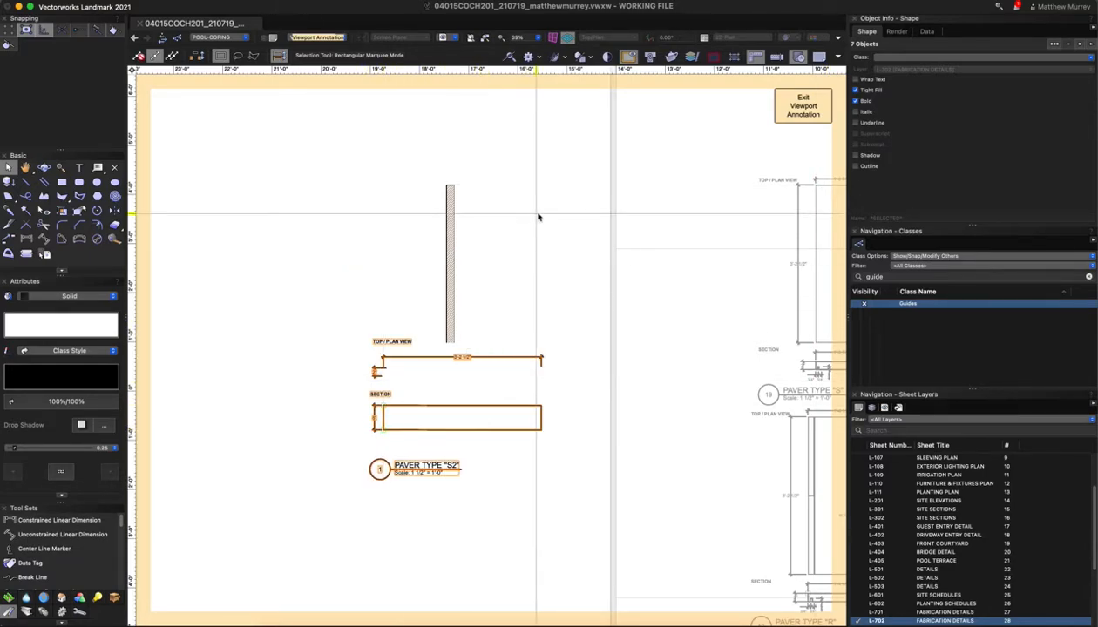
pyautogui.moveTo(385, 399); pyautogui.dragTo(389, 360)
pyautogui.moveTo(450, 390); pyautogui.dragTo(450, 390)
pyautogui.click(311, 416)
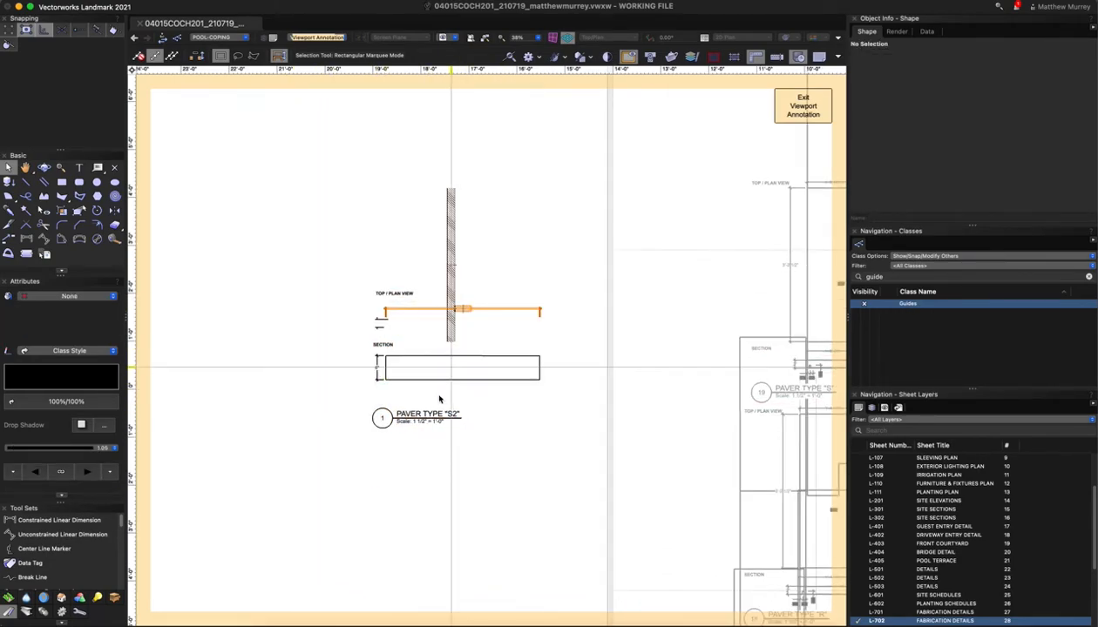
pyautogui.scroll(2, 444, 379)
pyautogui.scroll(-3, 446, 381)
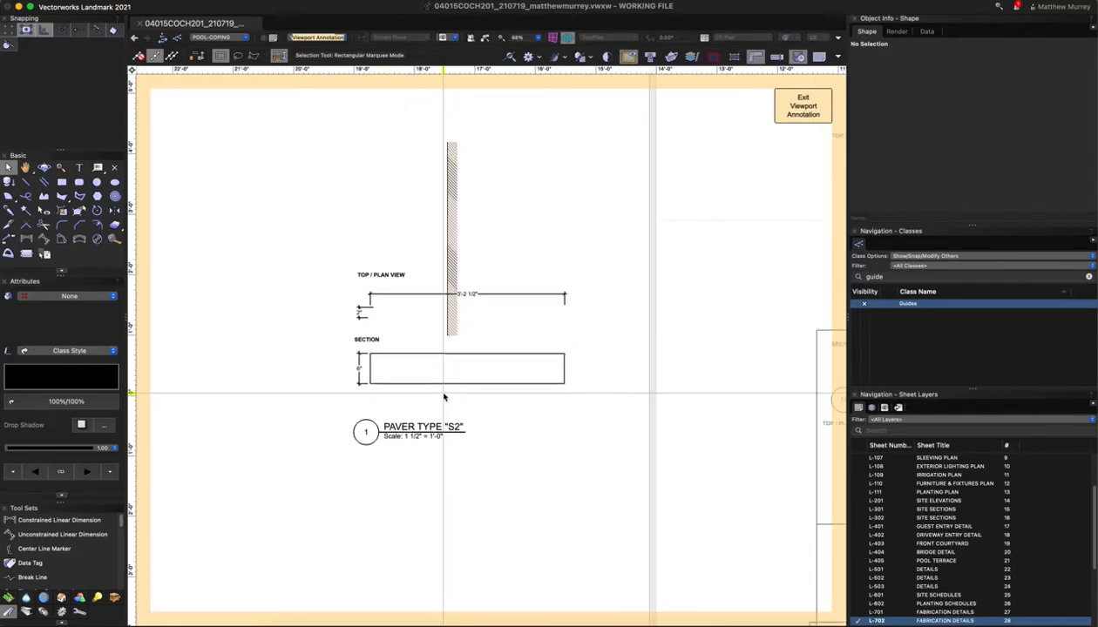
pyautogui.moveTo(392, 292); pyautogui.dragTo(393, 166)
# Narrow the section rectangle to a 6" outline and deselect it
pyautogui.scroll(3, 438, 359)
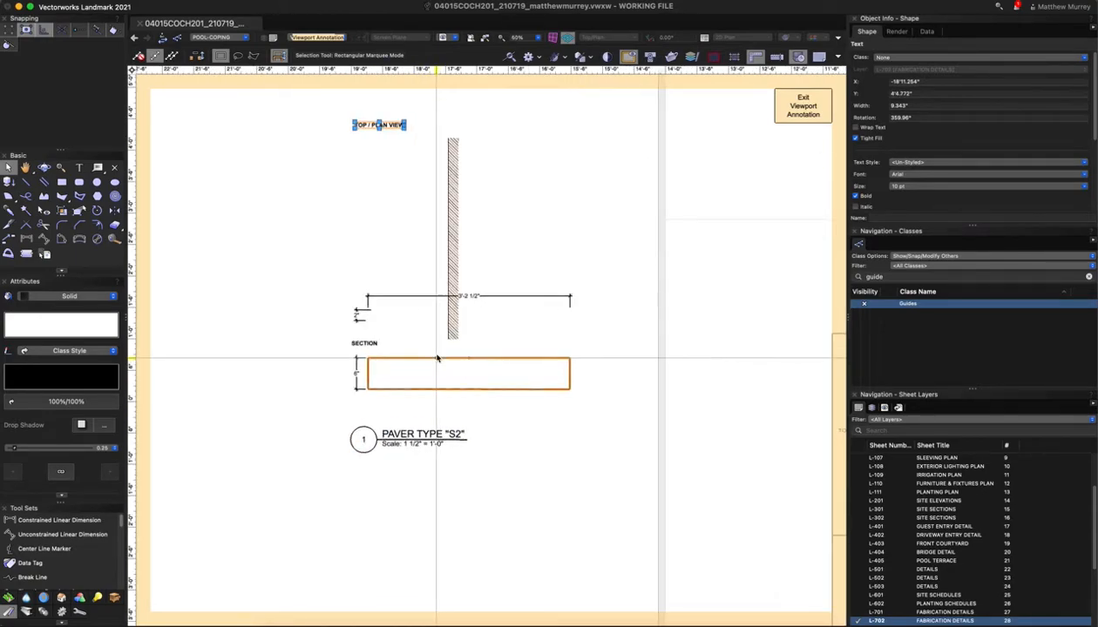
pyautogui.click(368, 373)
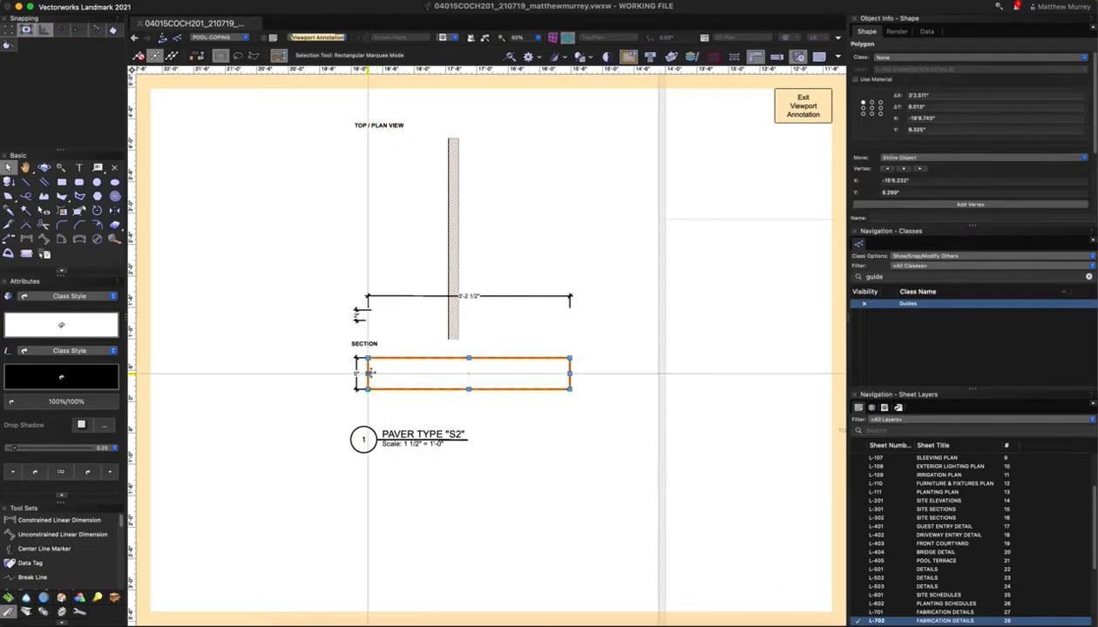
pyautogui.moveTo(368, 373); pyautogui.dragTo(461, 350)
pyautogui.click(509, 452)
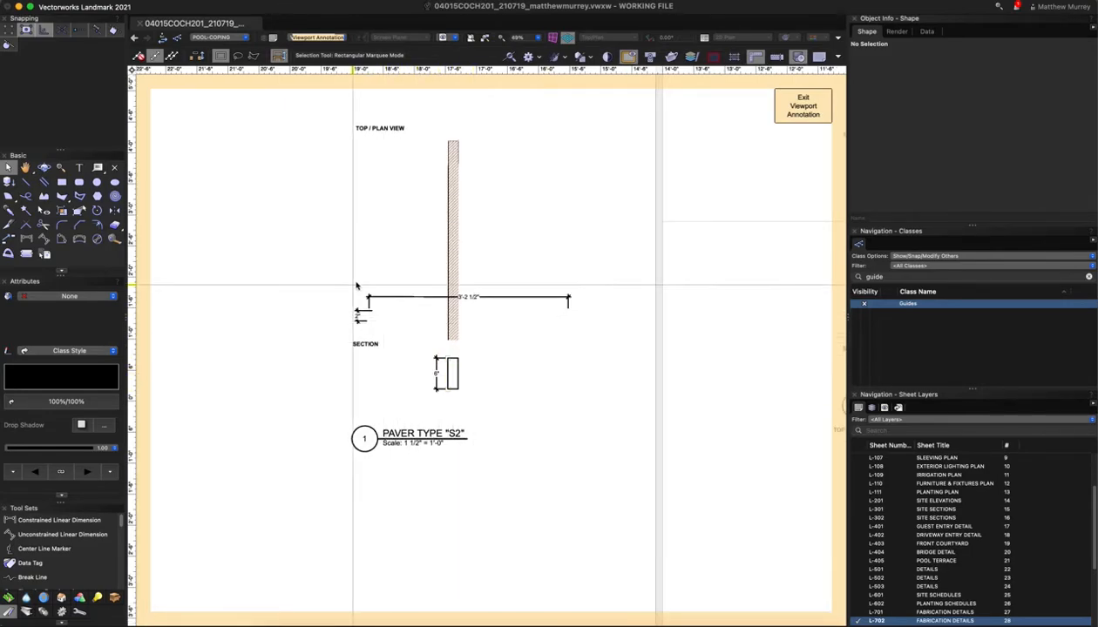
# Snap the height dimension's ends to the post's top and bottom corners so it reads 3'-2 1/2"
pyautogui.click(400, 301)
pyautogui.moveTo(399, 296); pyautogui.dragTo(466, 135)
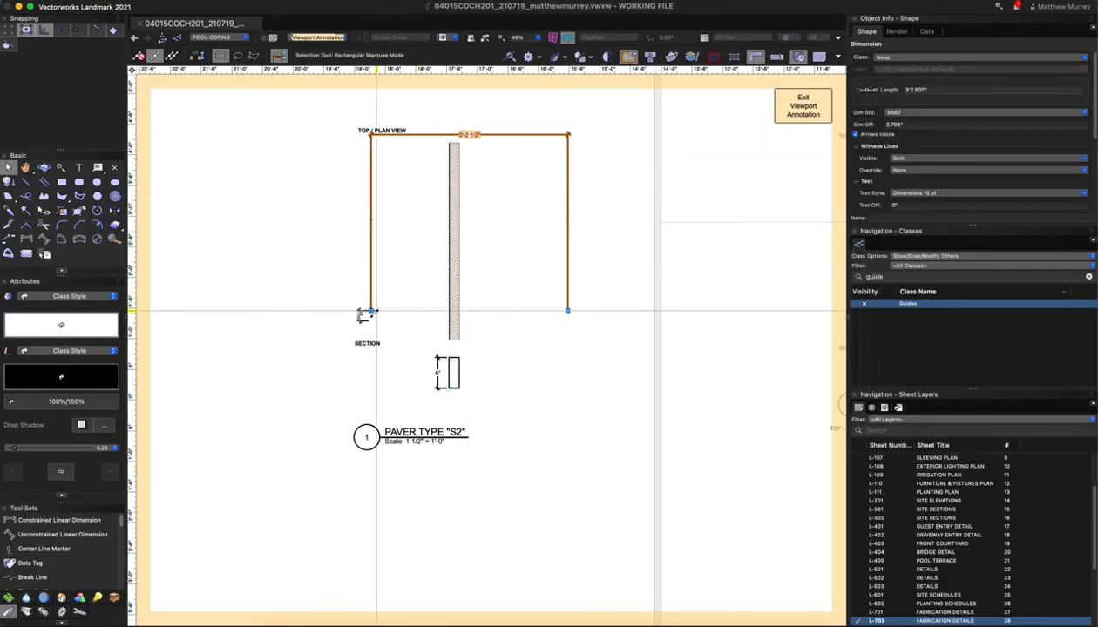
pyautogui.moveTo(372, 311)
pyautogui.mouseDown()
pyautogui.moveTo(453, 153)
pyautogui.moveTo(449, 139)
pyautogui.mouseUp()
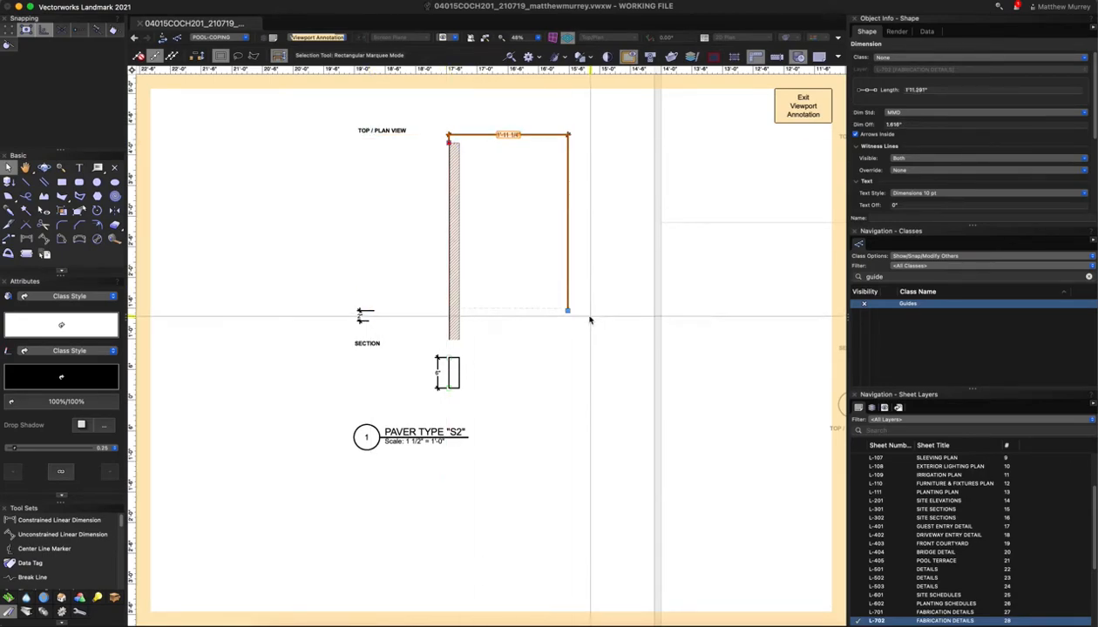
pyautogui.moveTo(568, 311); pyautogui.dragTo(460, 143)
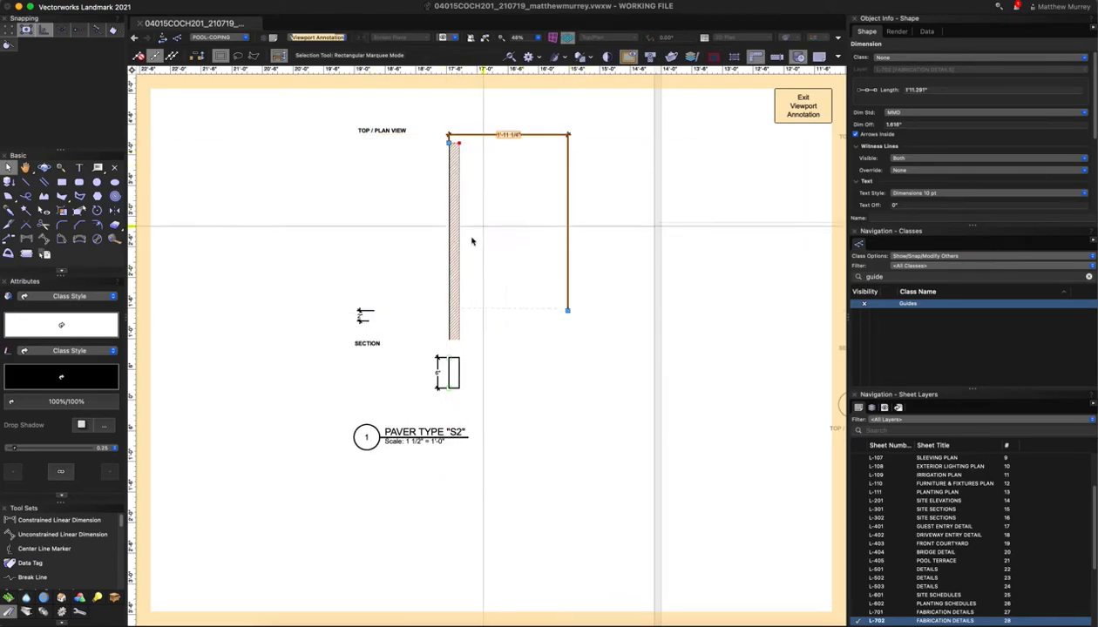
pyautogui.moveTo(568, 310)
pyautogui.mouseDown()
pyautogui.moveTo(477, 146)
pyautogui.moveTo(459, 138)
pyautogui.mouseUp()
pyautogui.moveTo(375, 311); pyautogui.dragTo(448, 143)
pyautogui.moveTo(371, 322); pyautogui.dragTo(448, 339)
# Pull the dimension line in close beside the post, then inspect the 6" section rectangle
pyautogui.moveTo(367, 305); pyautogui.dragTo(447, 313)
pyautogui.scroll(3, 446, 376)
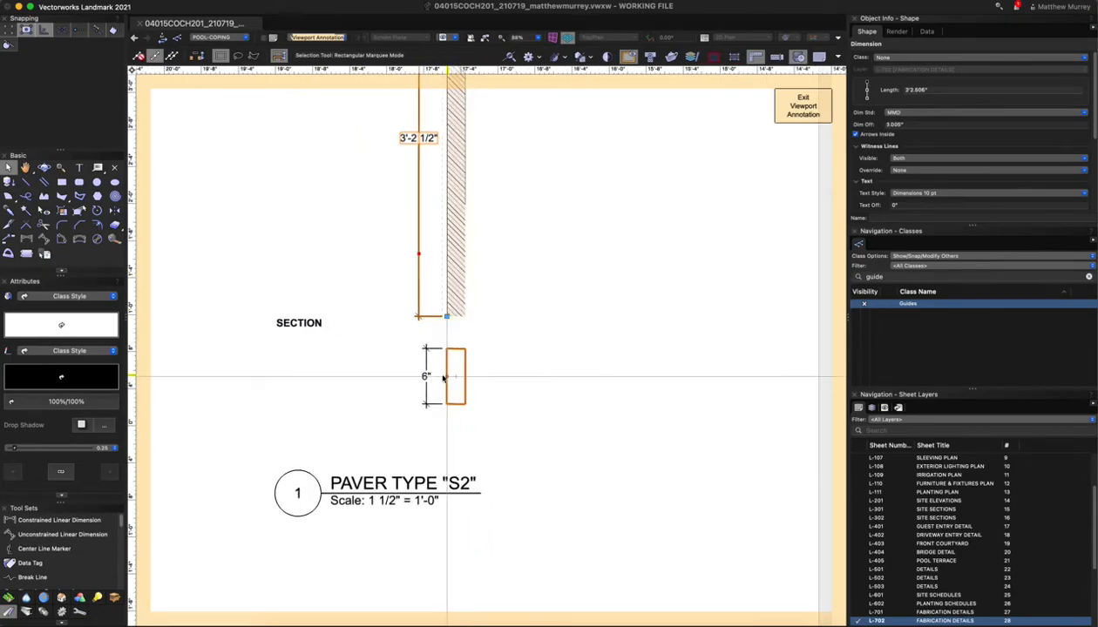
pyautogui.click(380, 427)
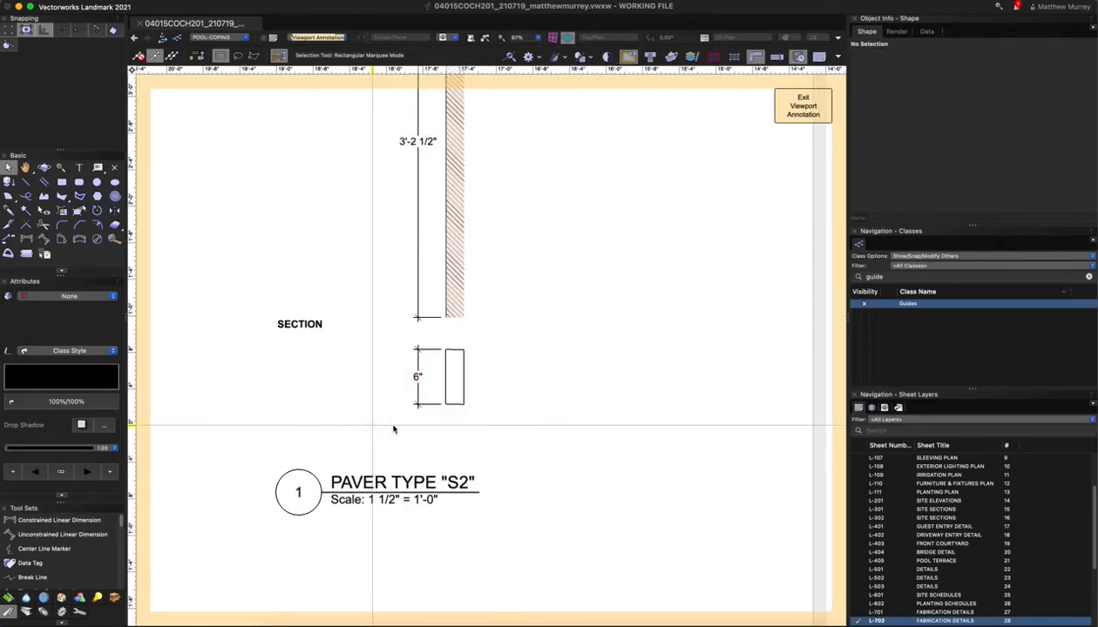
pyautogui.scroll(-3, 403, 433)
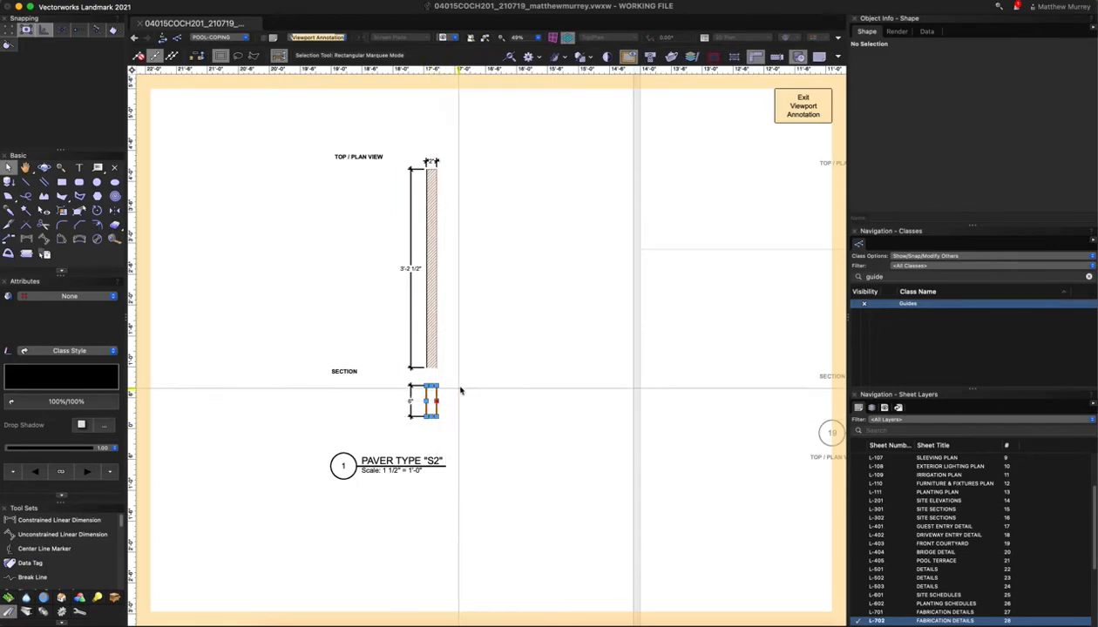
pyautogui.click(433, 386)
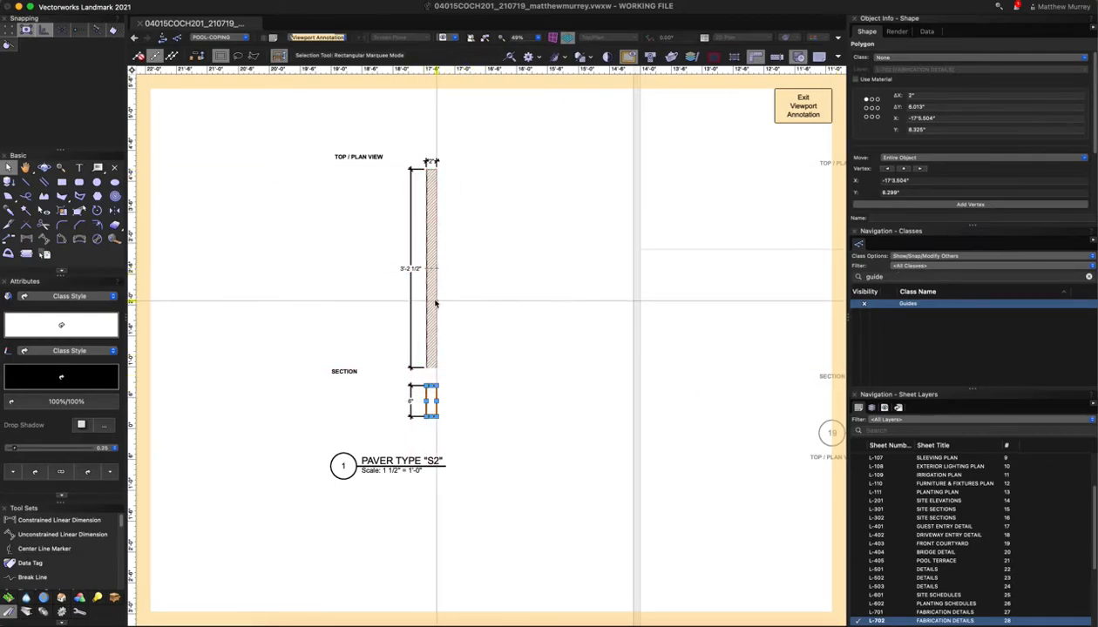
pyautogui.click(340, 271)
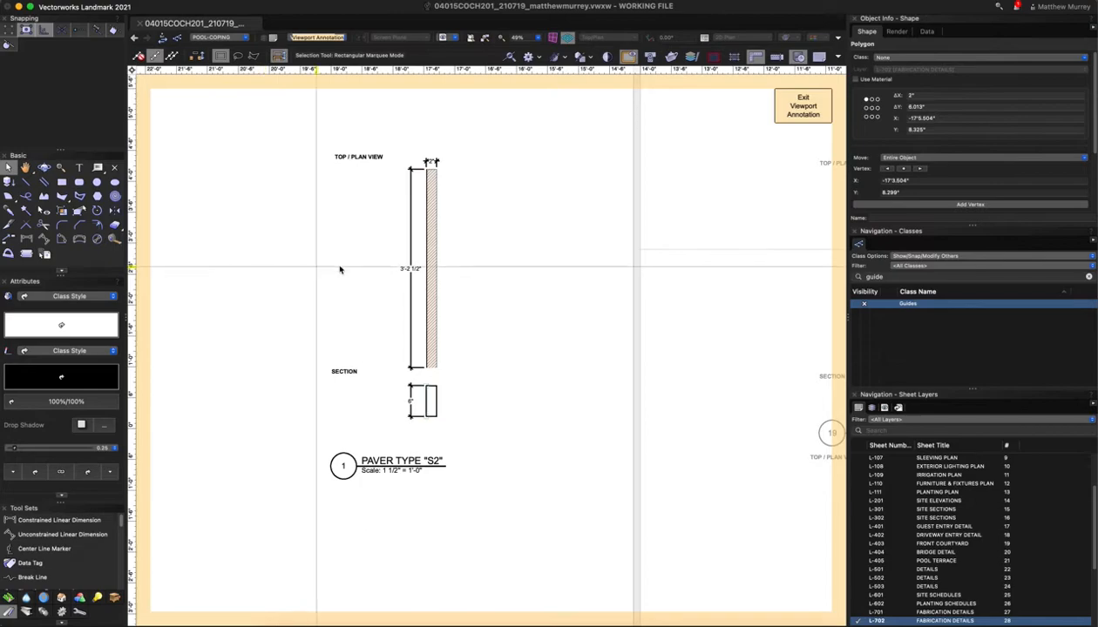
pyautogui.rightClick(430, 271)
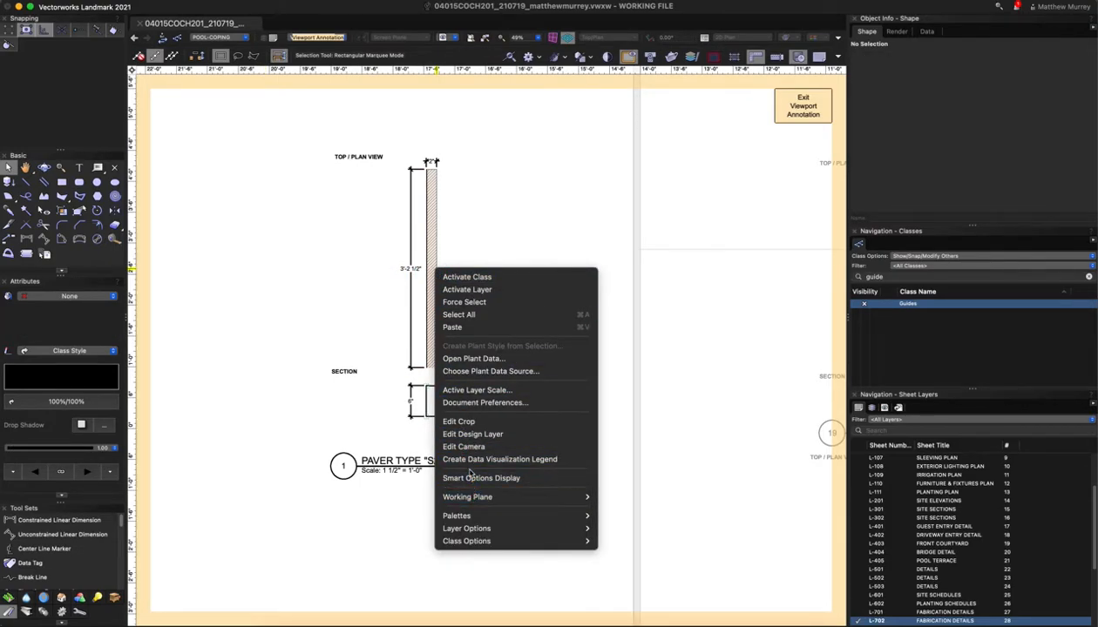
pyautogui.click(467, 435)
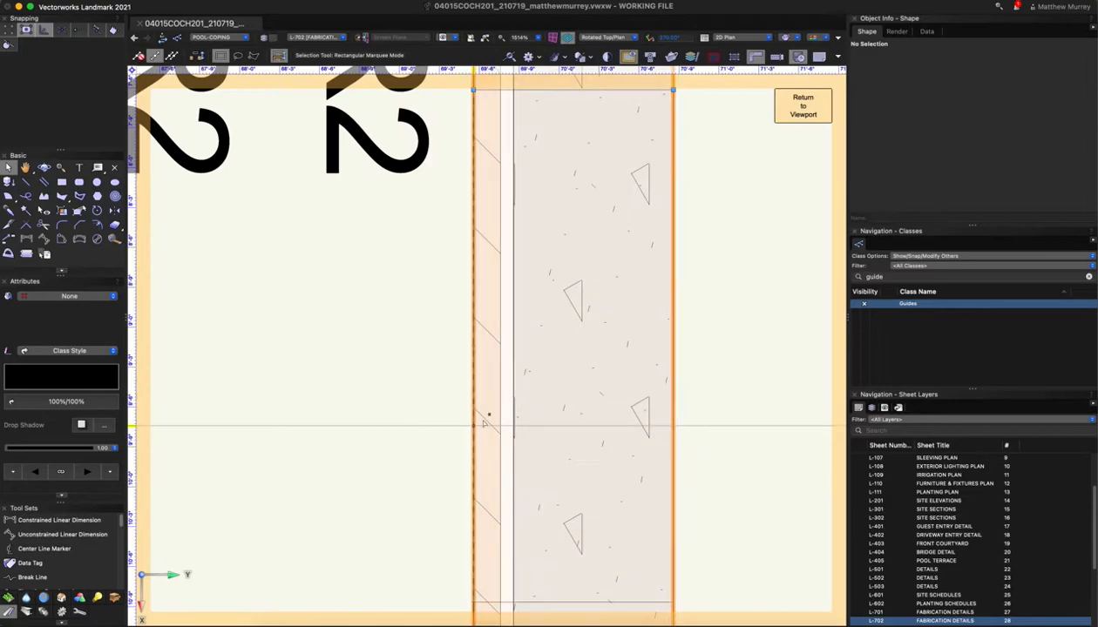
pyautogui.click(568, 365)
pyautogui.scroll(-3, 486, 373)
pyautogui.scroll(-3, 413, 352)
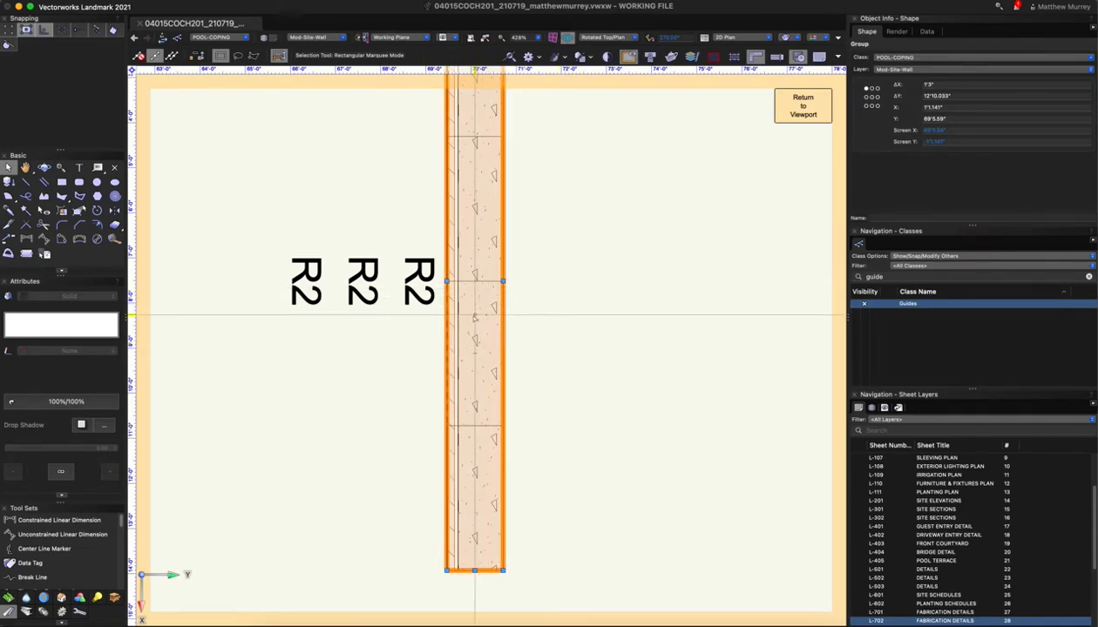
pyautogui.doubleClick(492, 262)
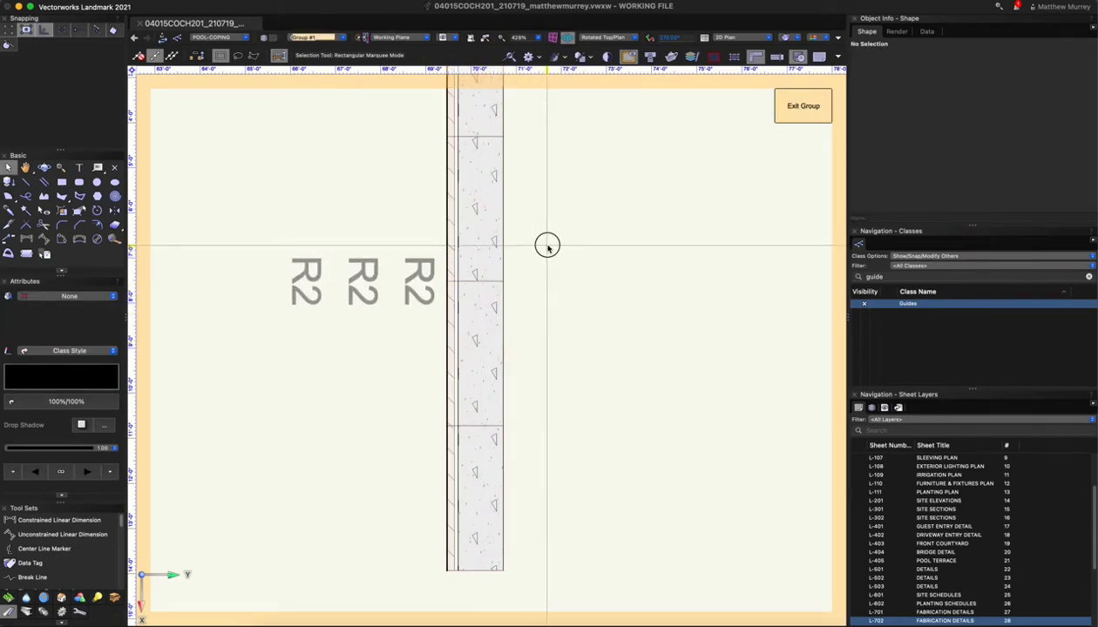
pyautogui.click(477, 216)
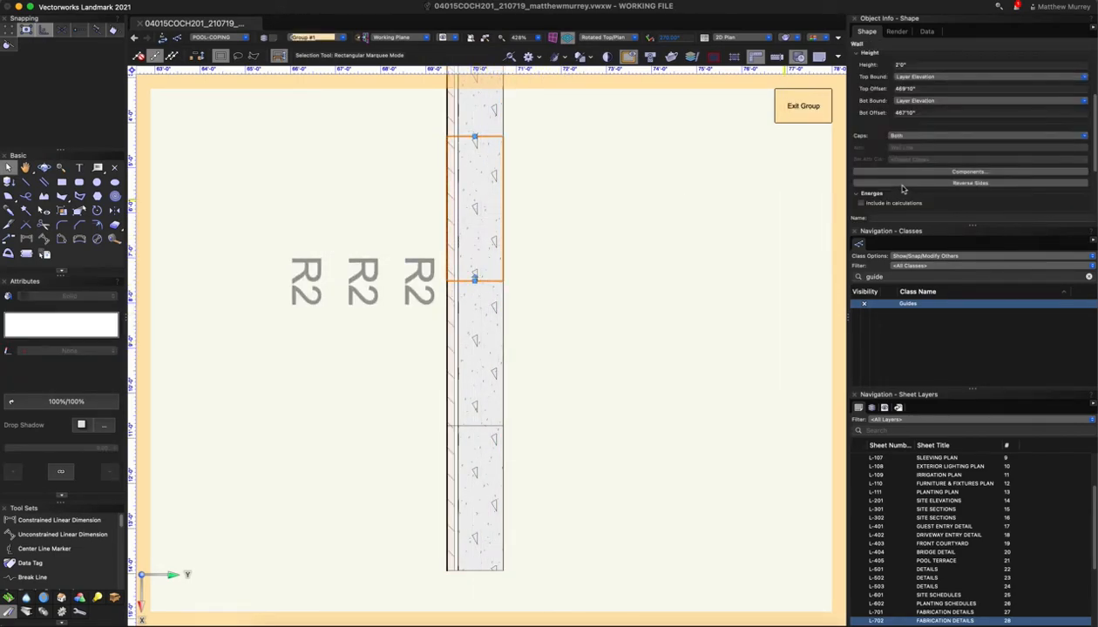
pyautogui.scroll(-1, 782, 206)
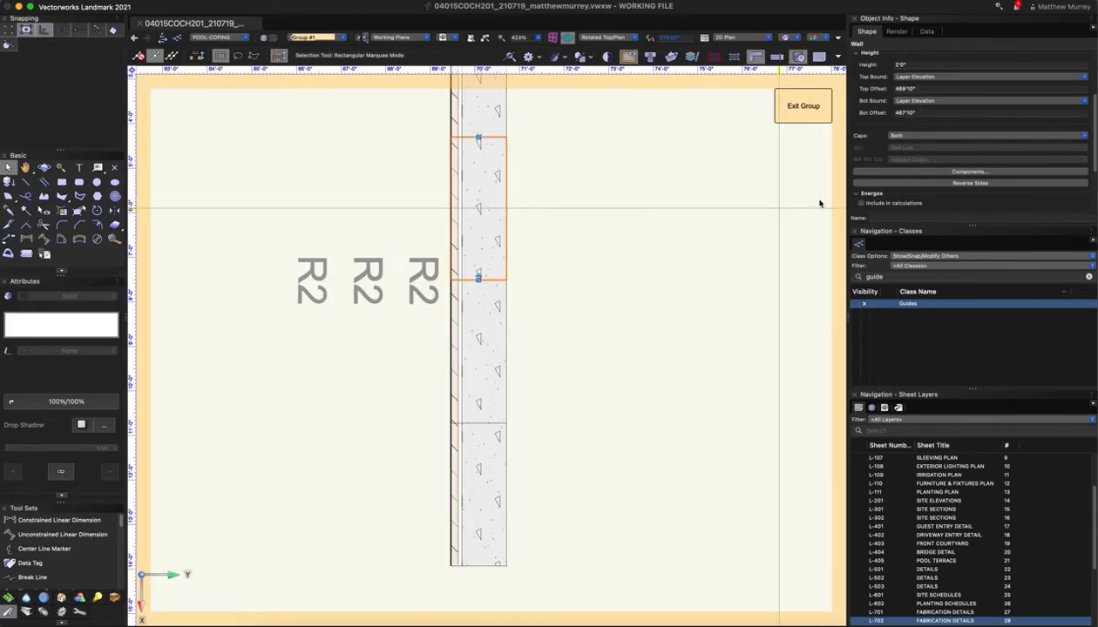
pyautogui.scroll(3, 909, 135)
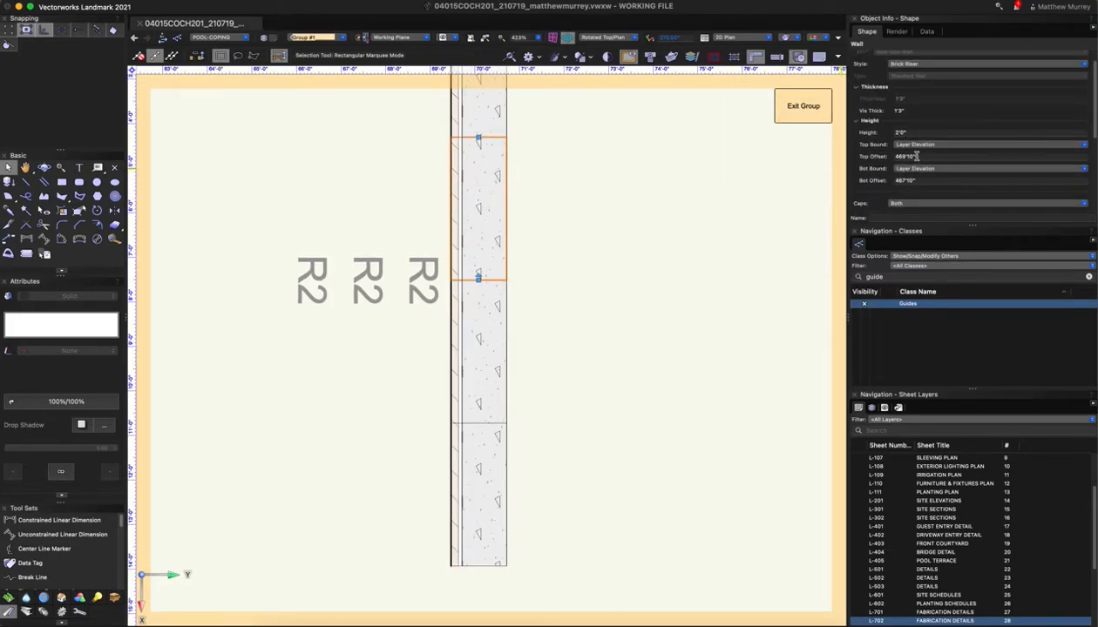
pyautogui.scroll(1, 911, 169)
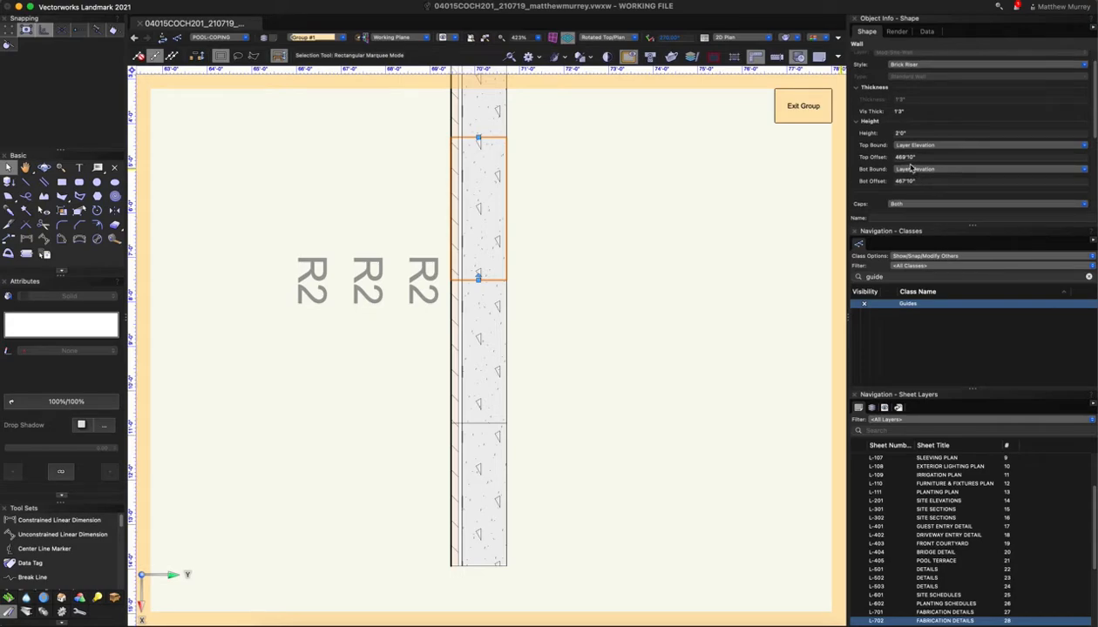
pyautogui.scroll(1, 911, 169)
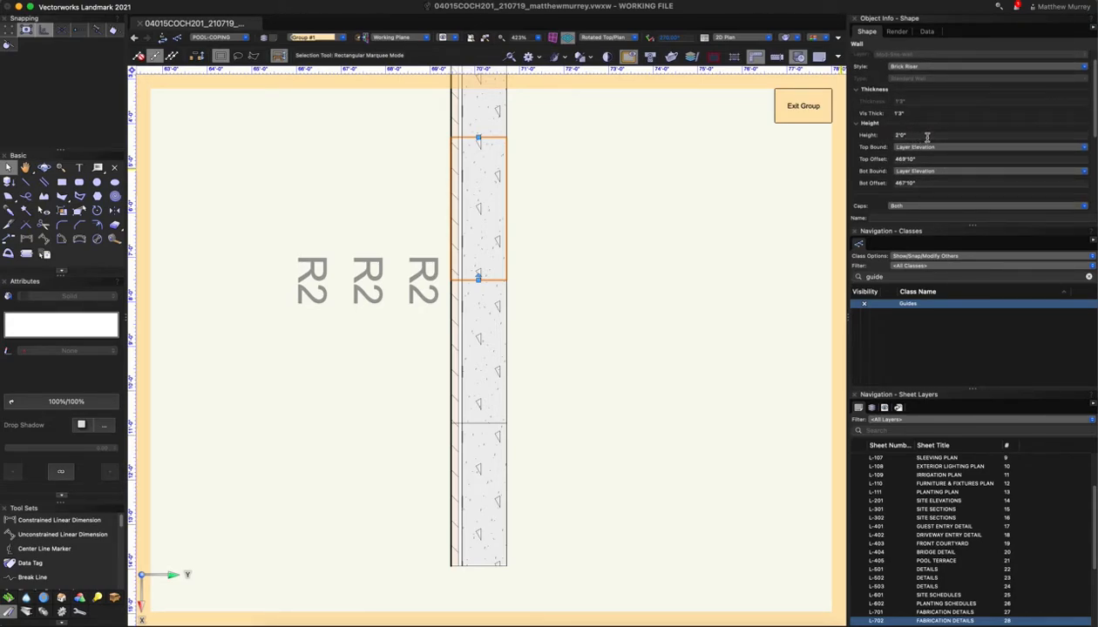
pyautogui.scroll(1, 921, 156)
pyautogui.scroll(-1, 900, 151)
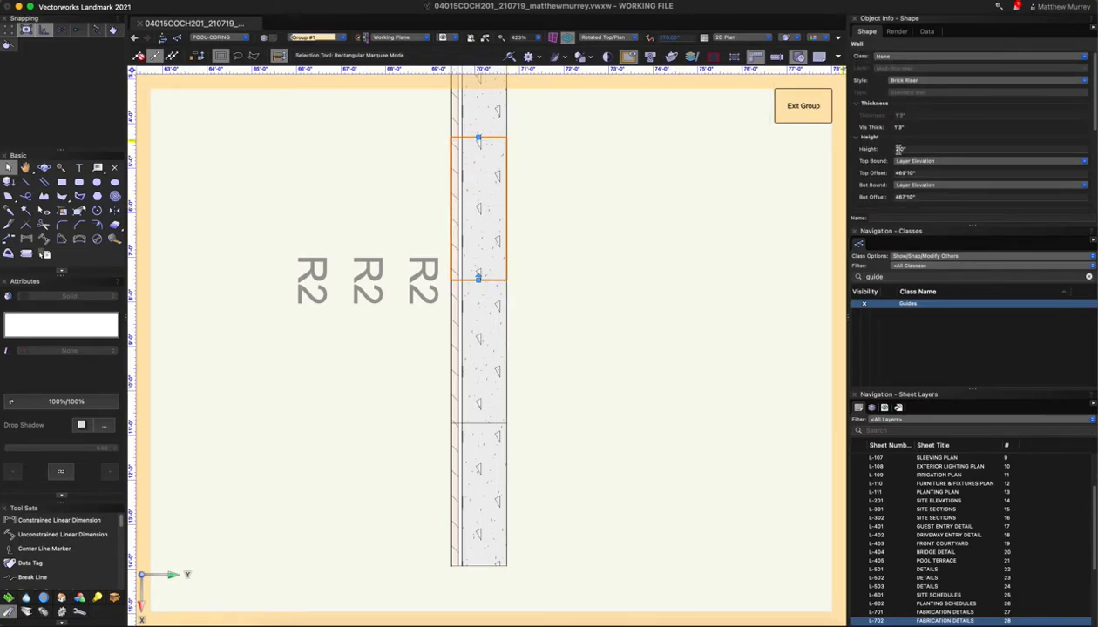
pyautogui.scroll(-1, 880, 135)
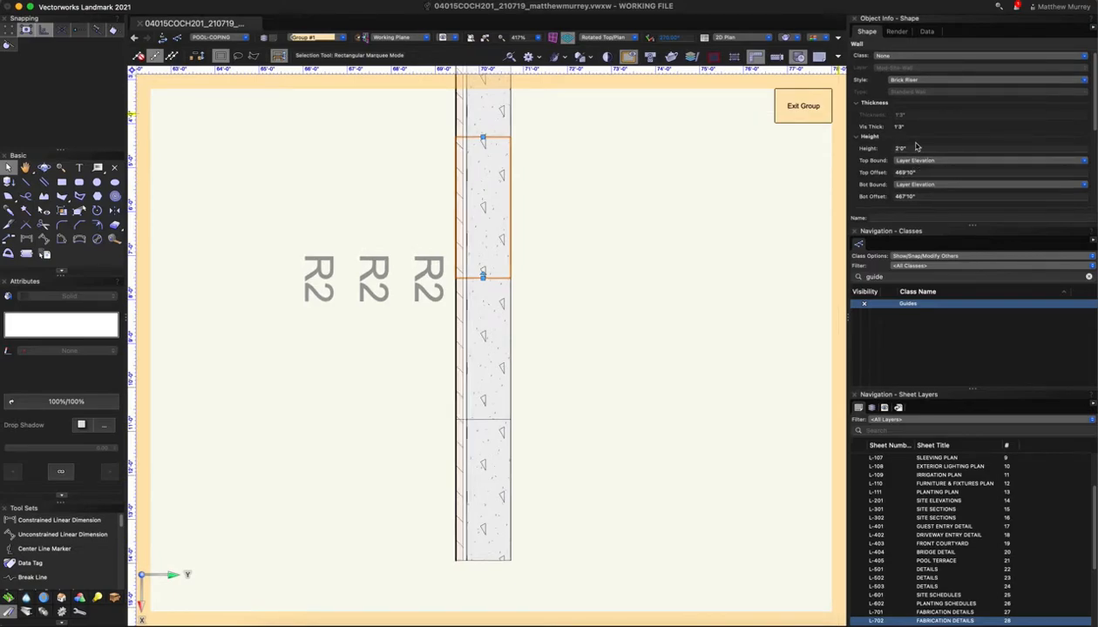
pyautogui.click(803, 112)
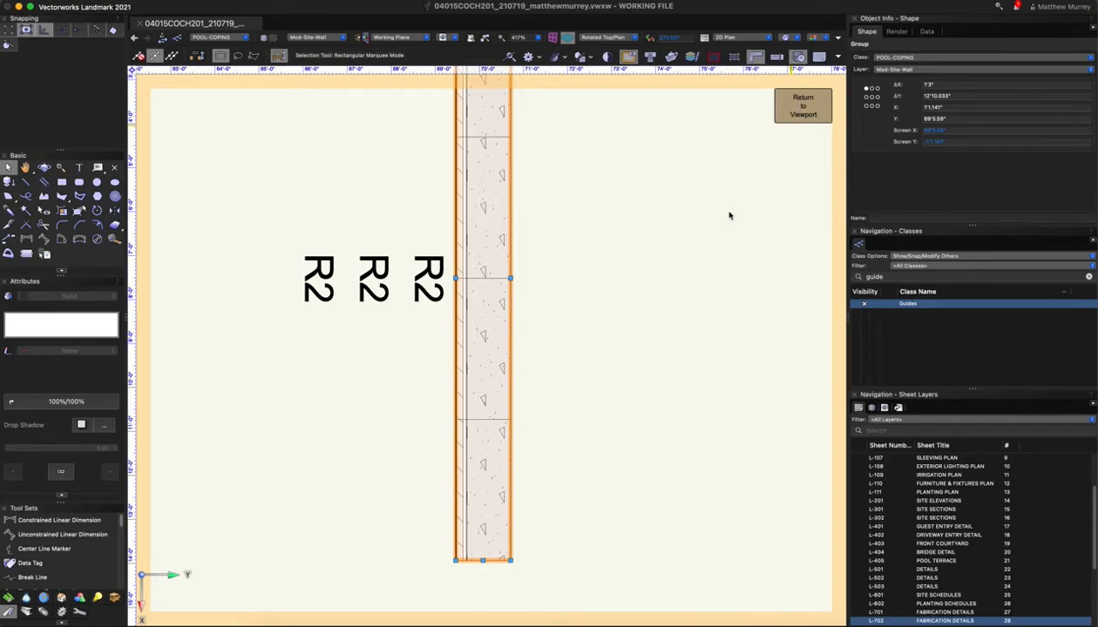
# Try stretching the section rectangle's bottom downward, then cancel to keep its 6" size
pyautogui.scroll(3, 429, 416)
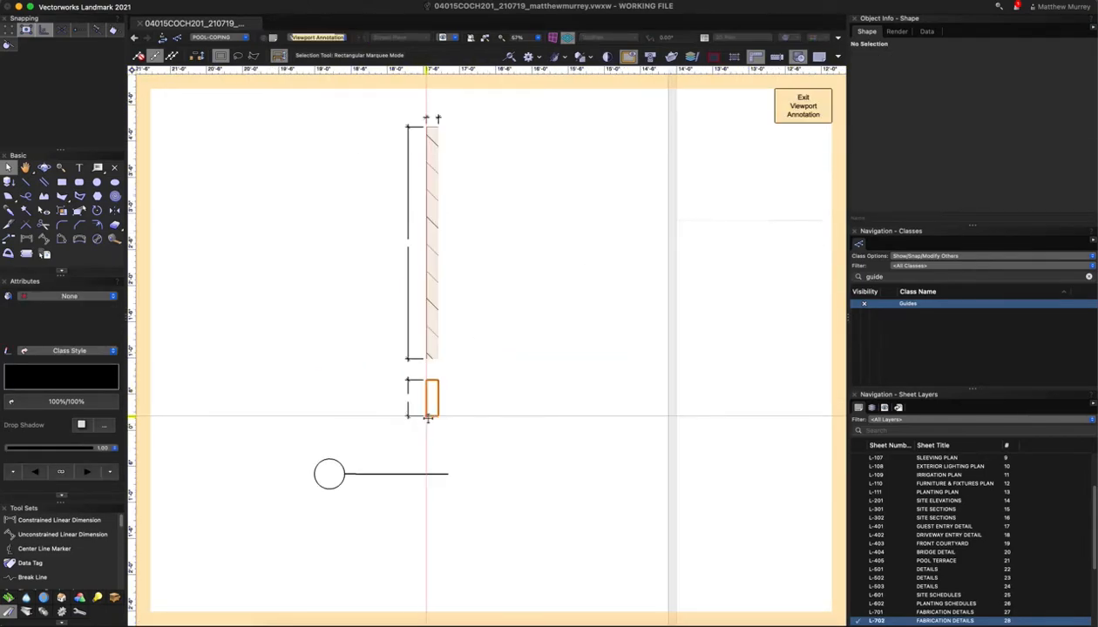
pyautogui.hotkey('shift', 'r')
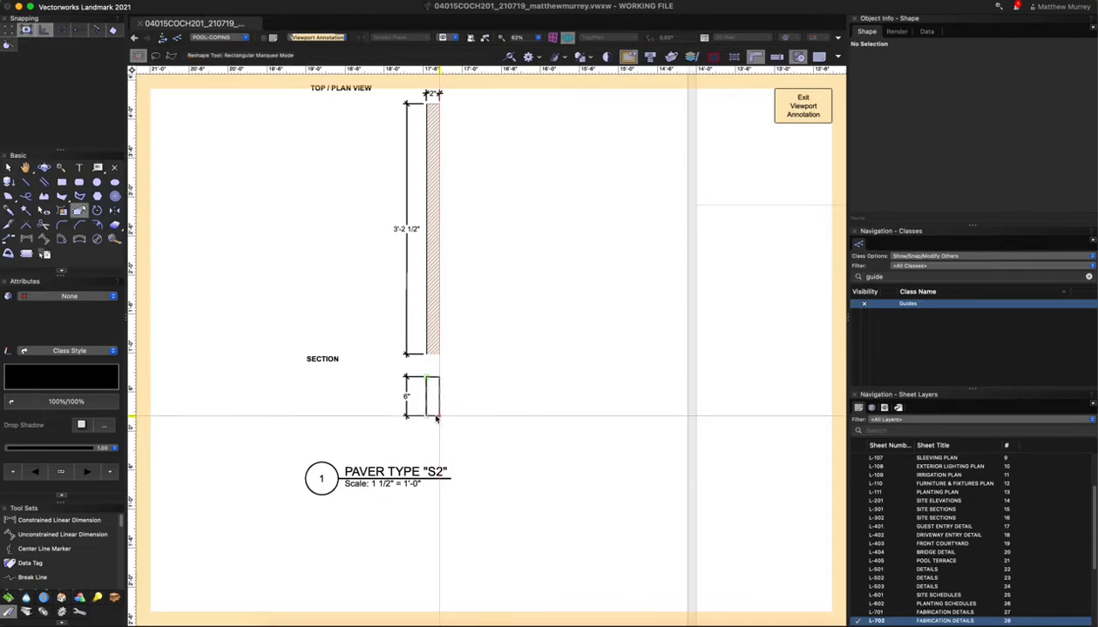
pyautogui.click(441, 409)
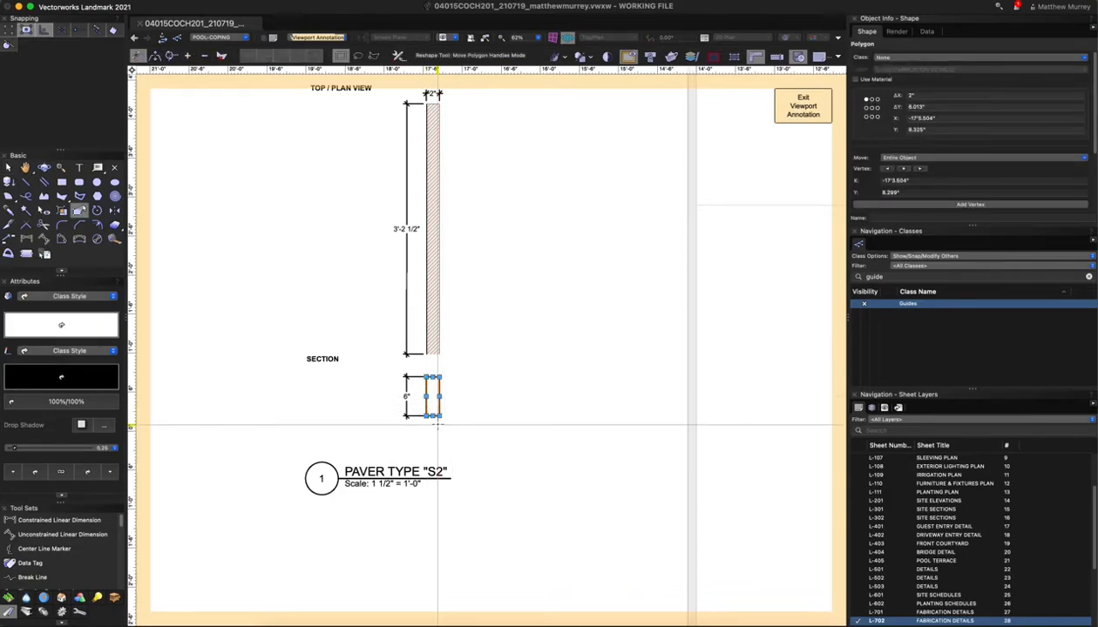
pyautogui.moveTo(433, 416); pyautogui.dragTo(433, 446)
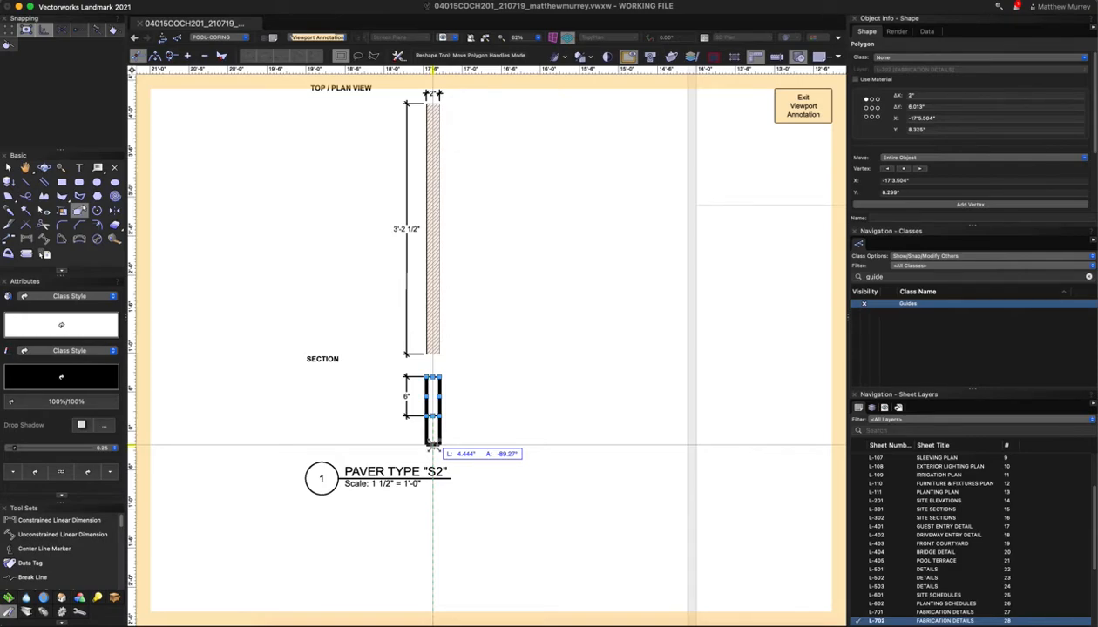
pyautogui.press('Escape')
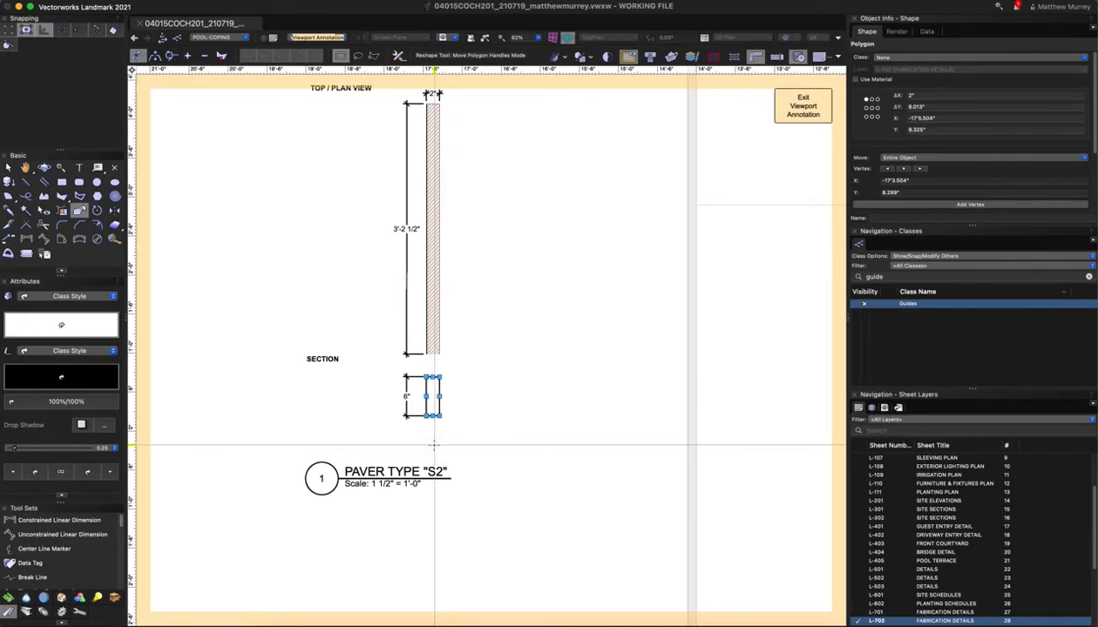
pyautogui.click(494, 398)
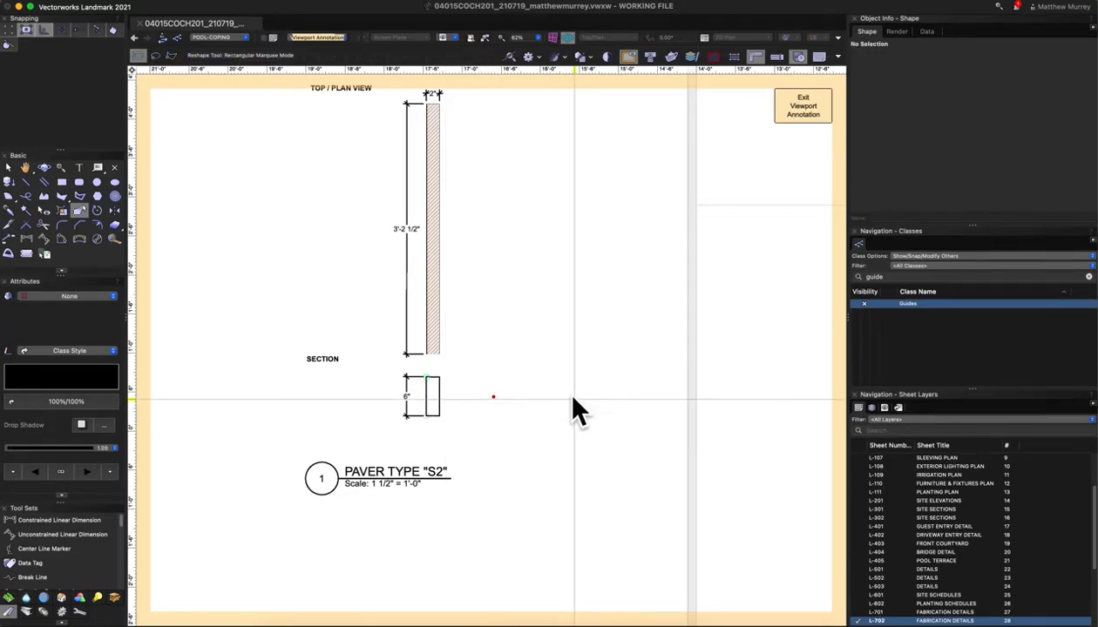
# Make the section rectangle 2' tall and move the PAVER TYPE label down below it
pyautogui.click(429, 401)
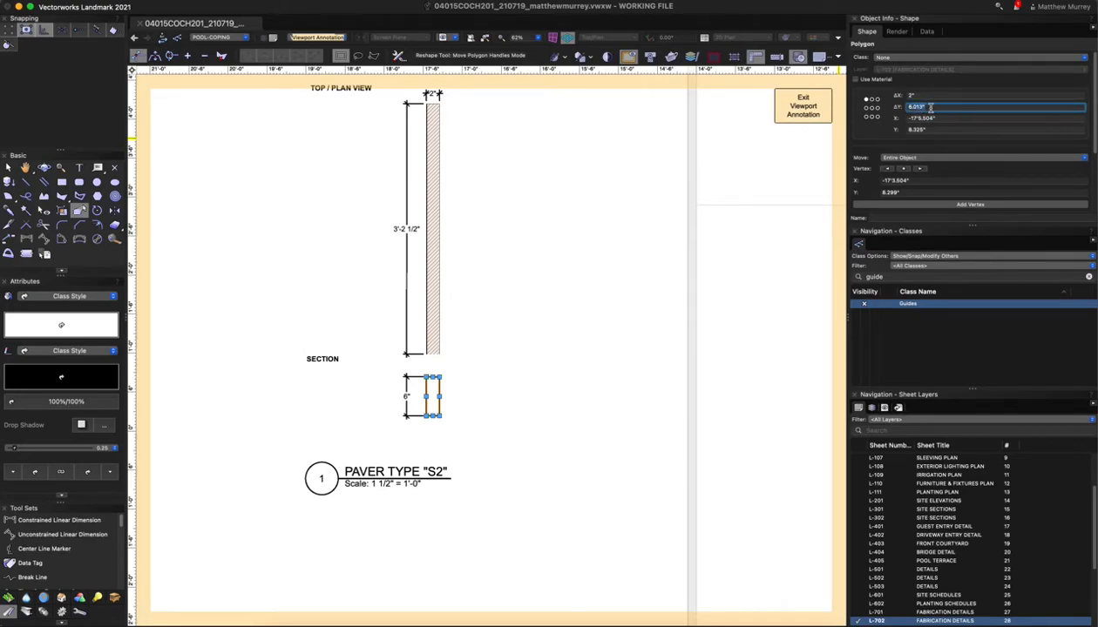
pyautogui.write("2'")
pyautogui.press('Return')
pyautogui.scroll(-1, 650, 319)
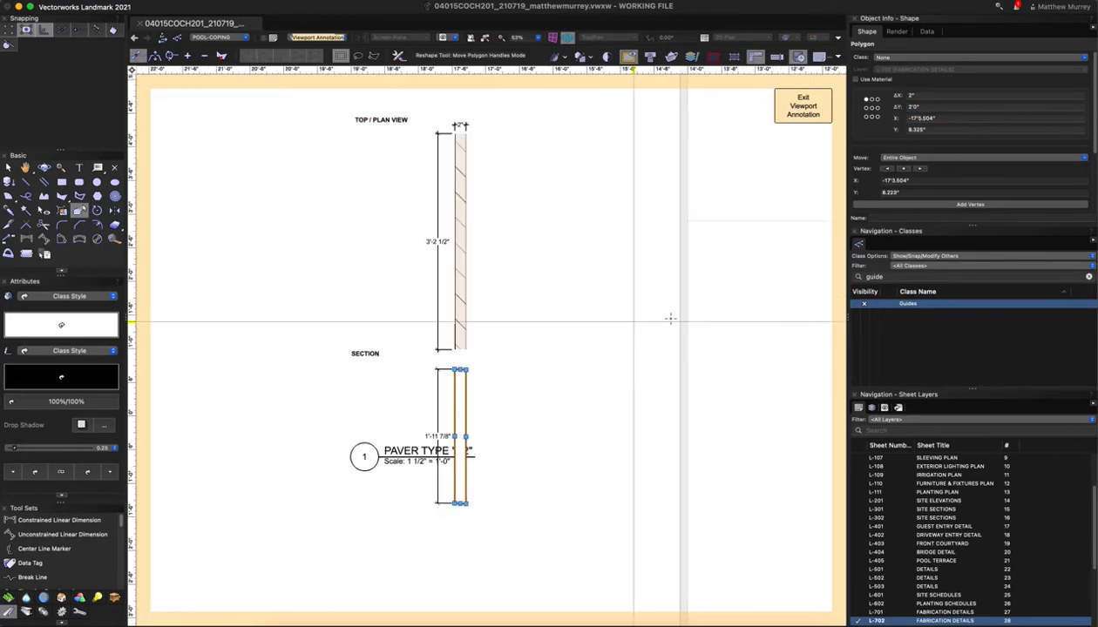
pyautogui.press('x')
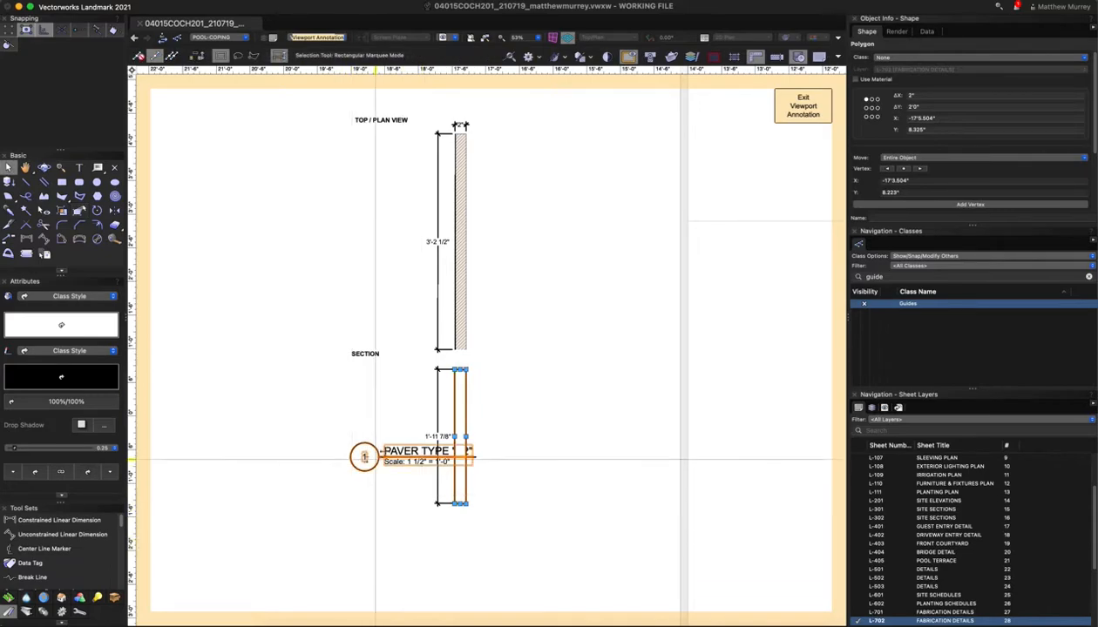
pyautogui.moveTo(394, 462); pyautogui.dragTo(394, 527)
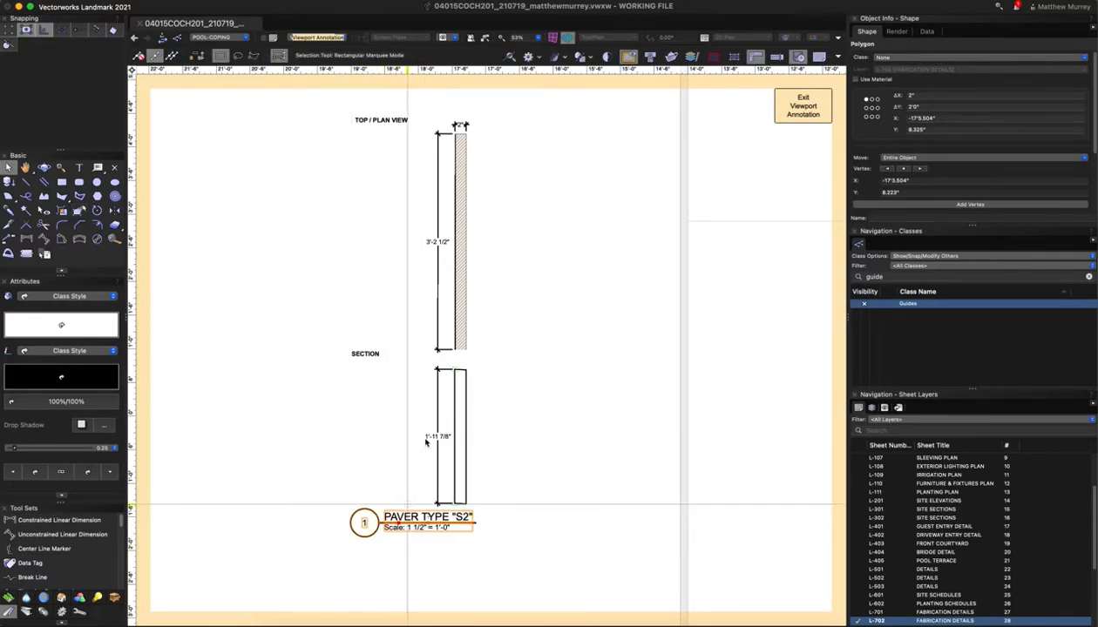
pyautogui.click(375, 462)
# Reshape the tall section rectangle by shifting its bottom corner
pyautogui.click(468, 446)
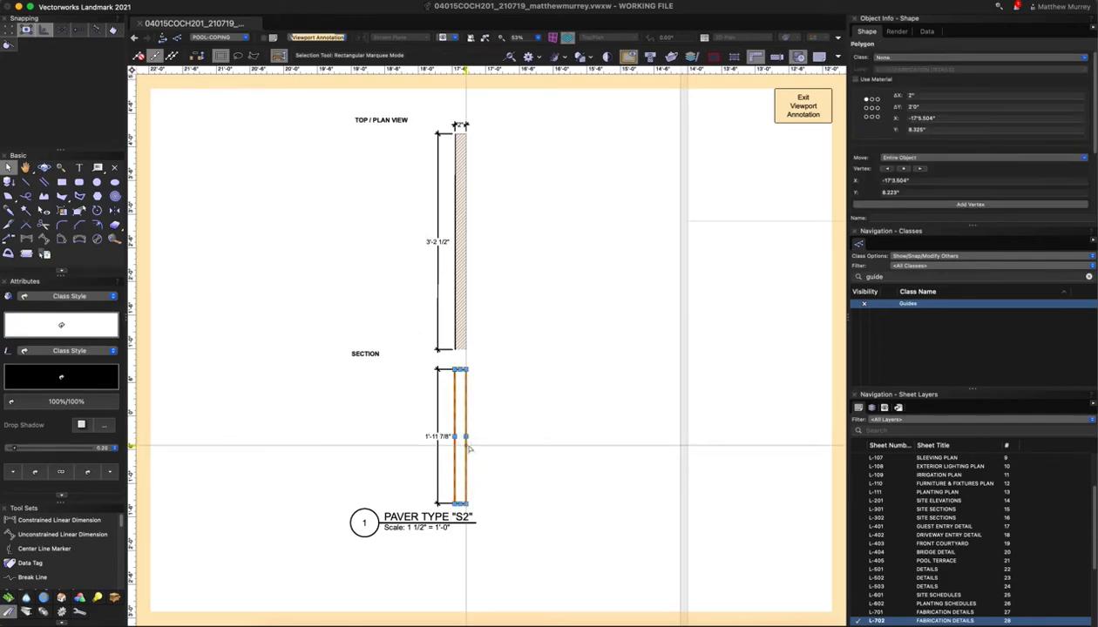
pyautogui.scroll(5, 414, 542)
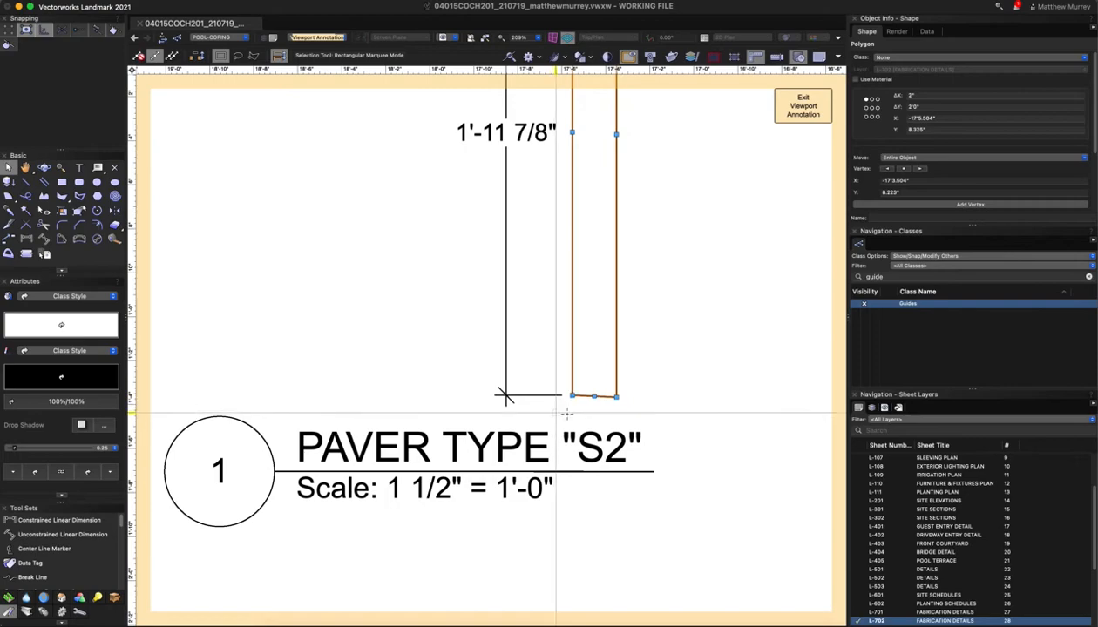
pyautogui.hotkey('shift', 'r')
pyautogui.moveTo(619, 399); pyautogui.dragTo(572, 397)
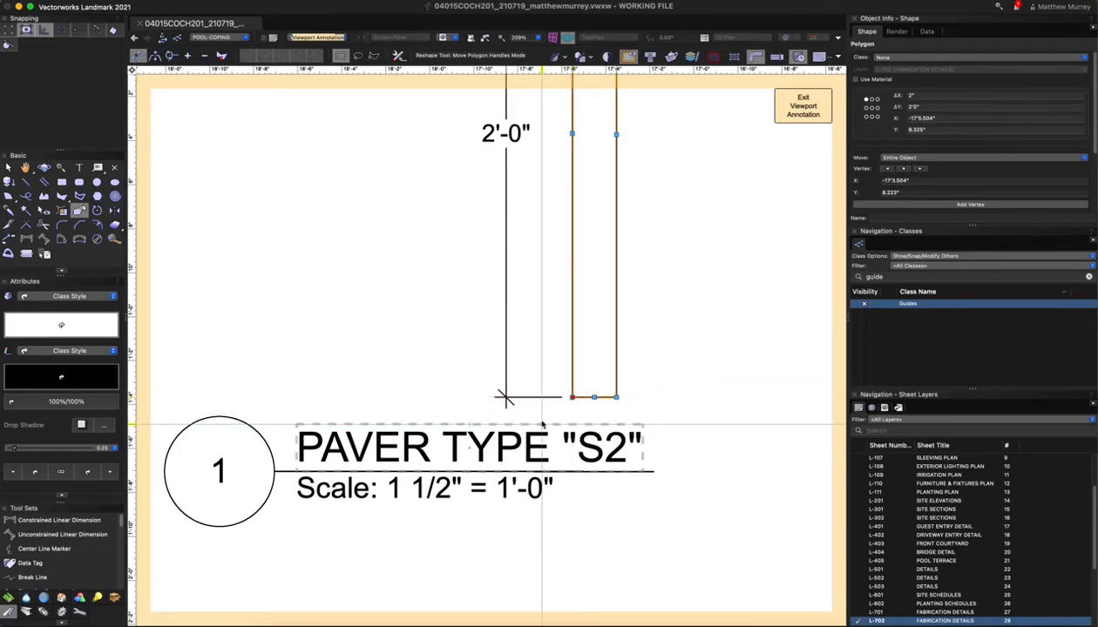
pyautogui.scroll(-3, 561, 427)
pyautogui.press('x')
pyautogui.press('x')
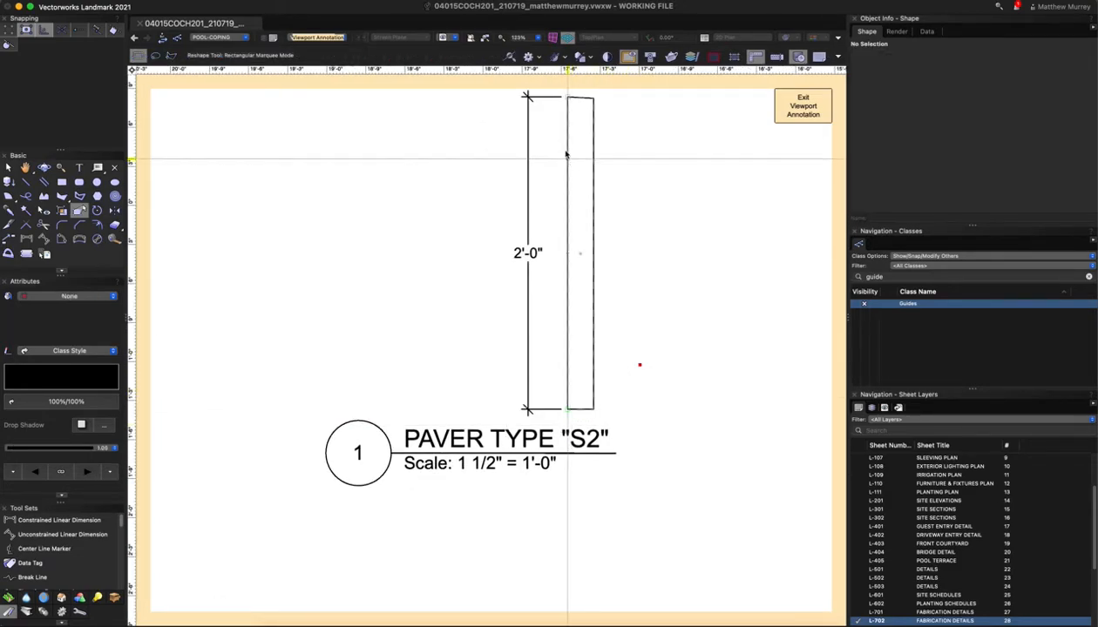
# Drag the polygon's top corner until the slanted edge becomes a vertical side
pyautogui.scroll(5, 575, 105)
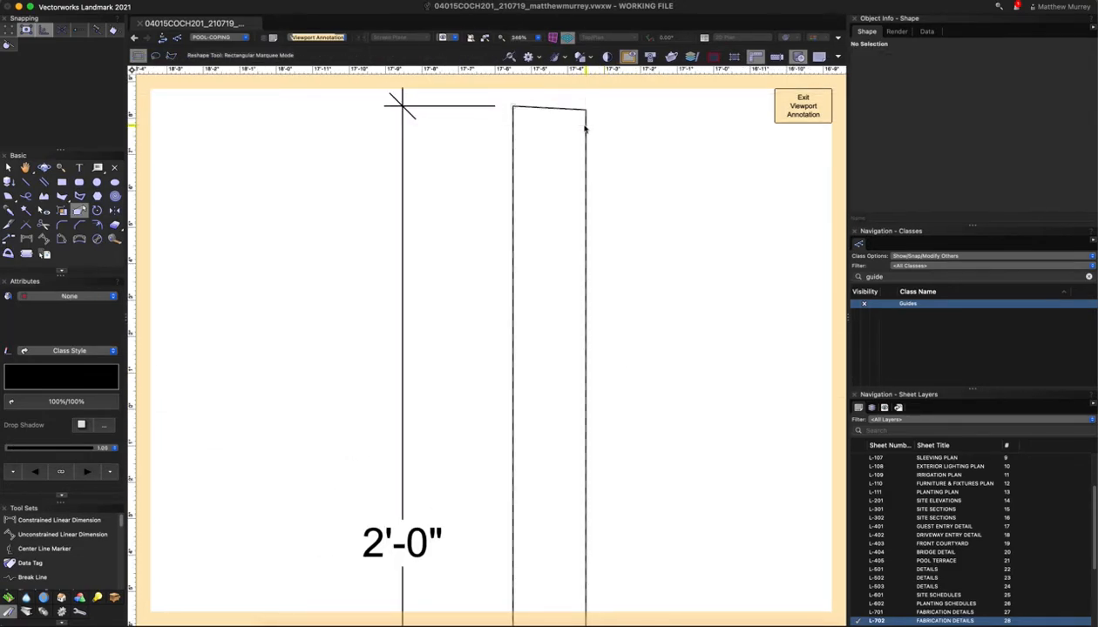
pyautogui.click(586, 112)
pyautogui.moveTo(585, 111); pyautogui.dragTo(550, 107)
pyautogui.moveTo(516, 106); pyautogui.dragTo(584, 106)
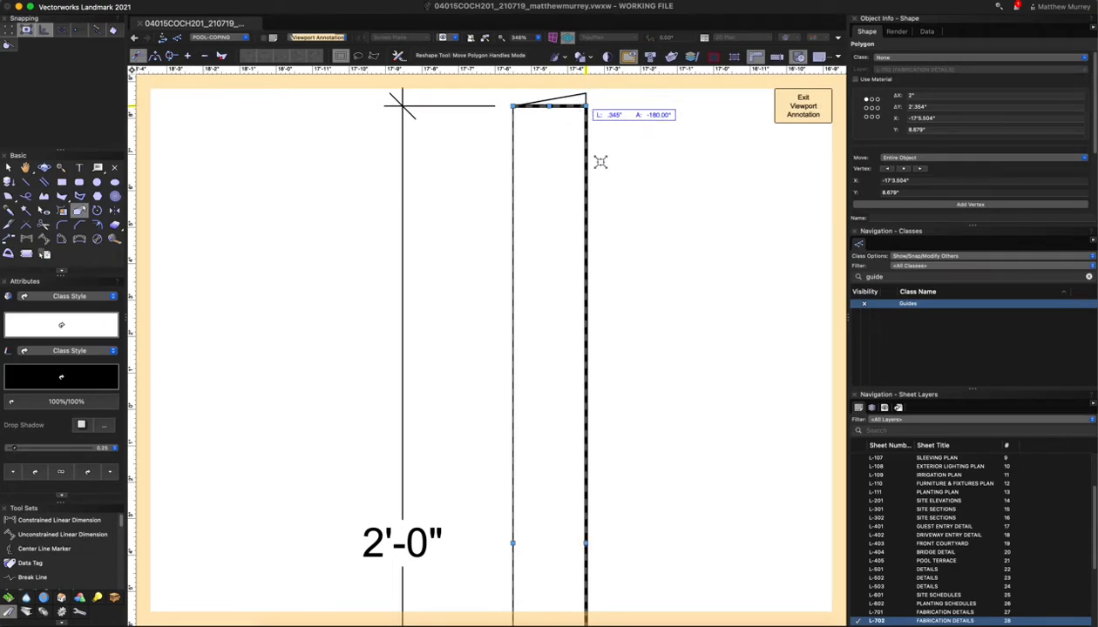
pyautogui.scroll(-3, 613, 197)
pyautogui.scroll(-4, 561, 289)
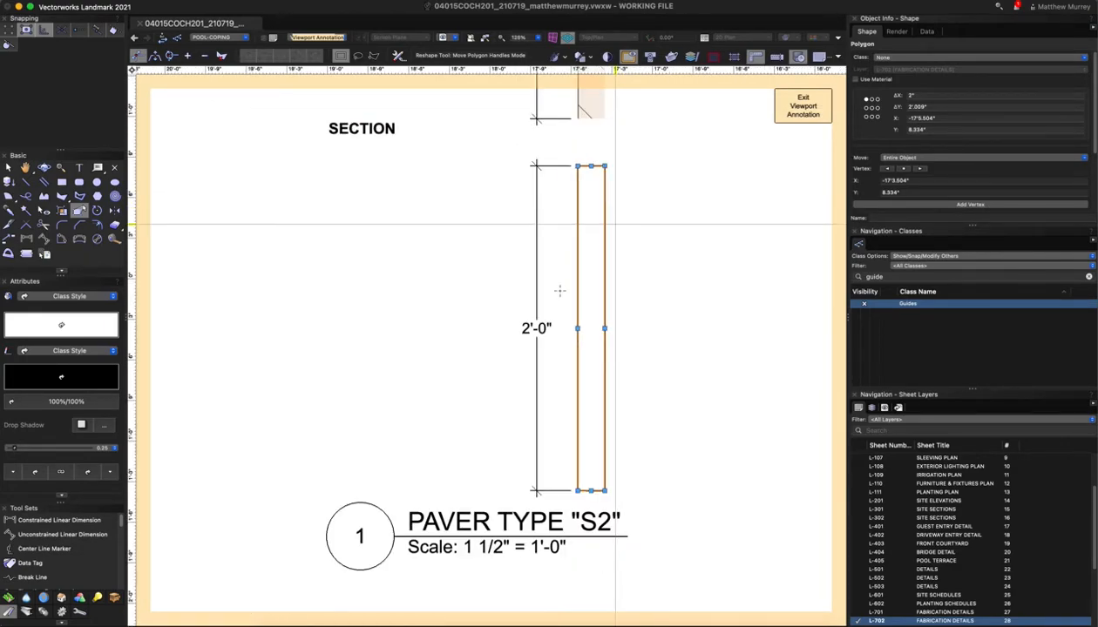
# Try Component-Paving-Stone and Component-Finish, then settle the polygon on Component-Ext Finish-Brick
pyautogui.click(901, 57)
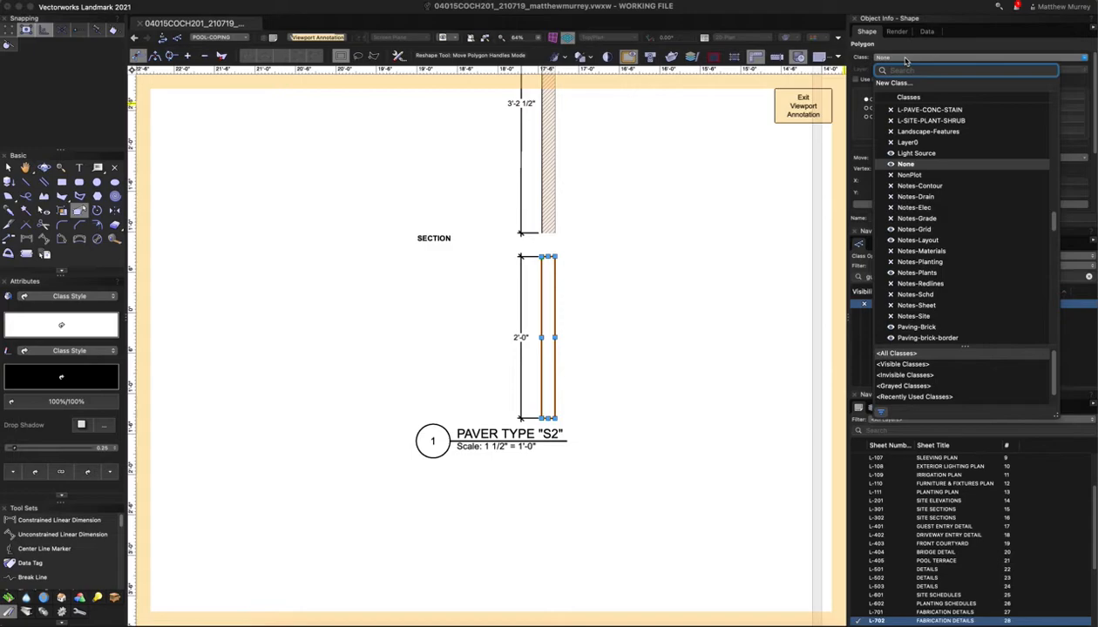
pyautogui.write('stone')
pyautogui.click(920, 119)
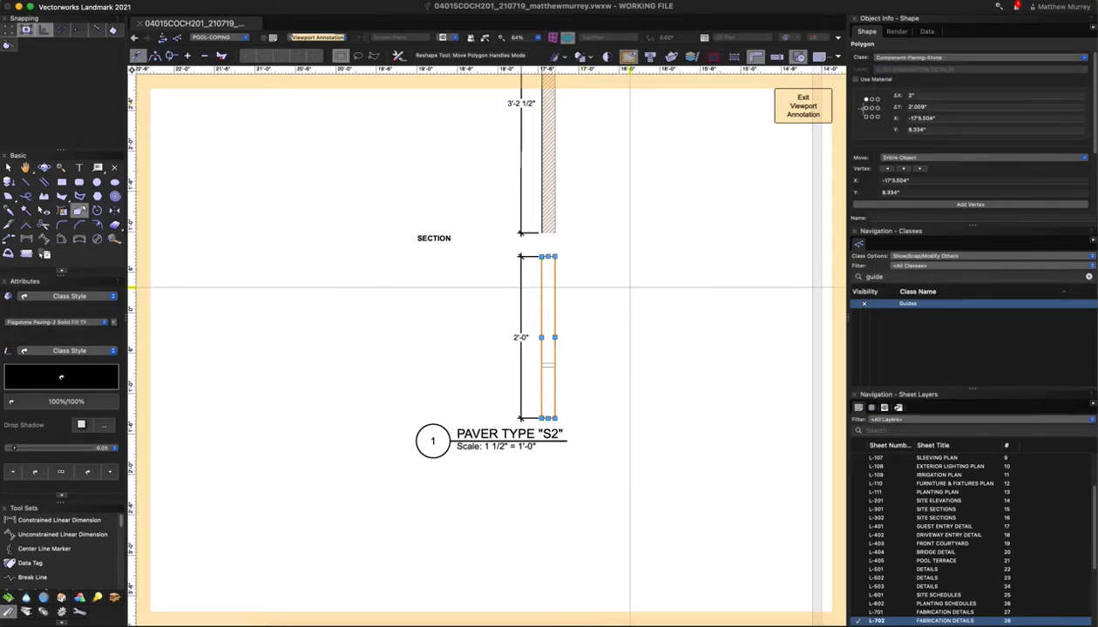
pyautogui.click(919, 57)
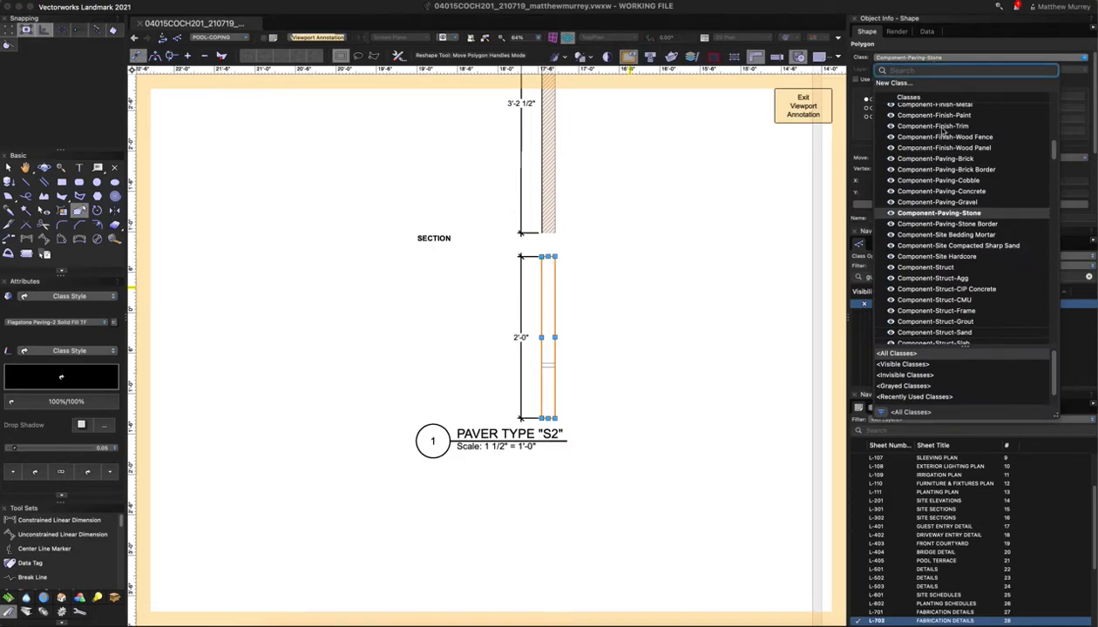
pyautogui.write('component')
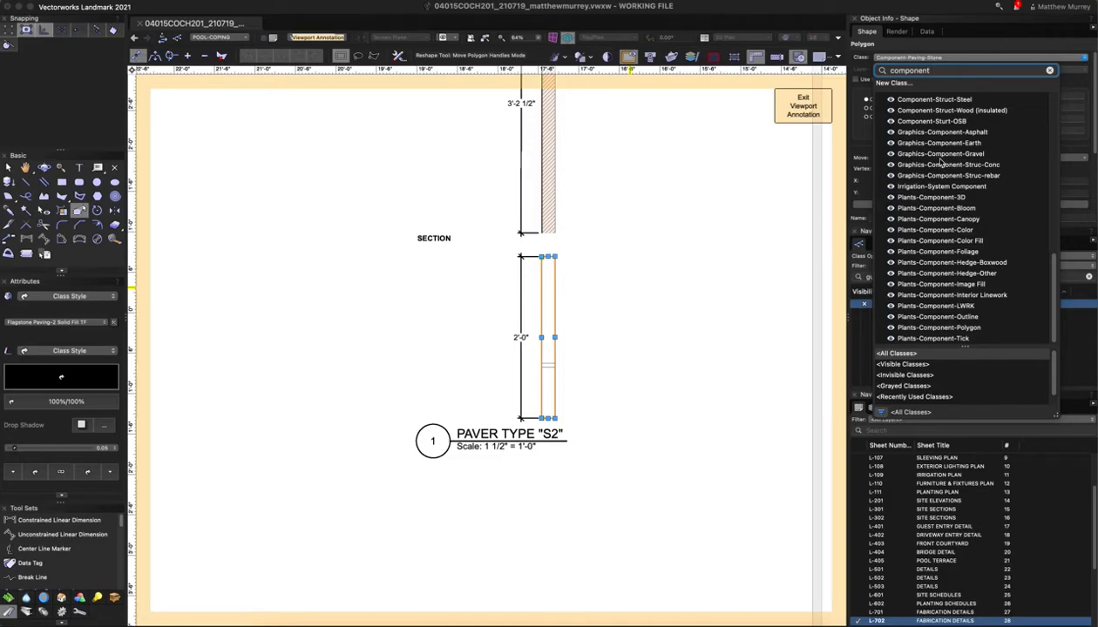
pyautogui.write('-fini')
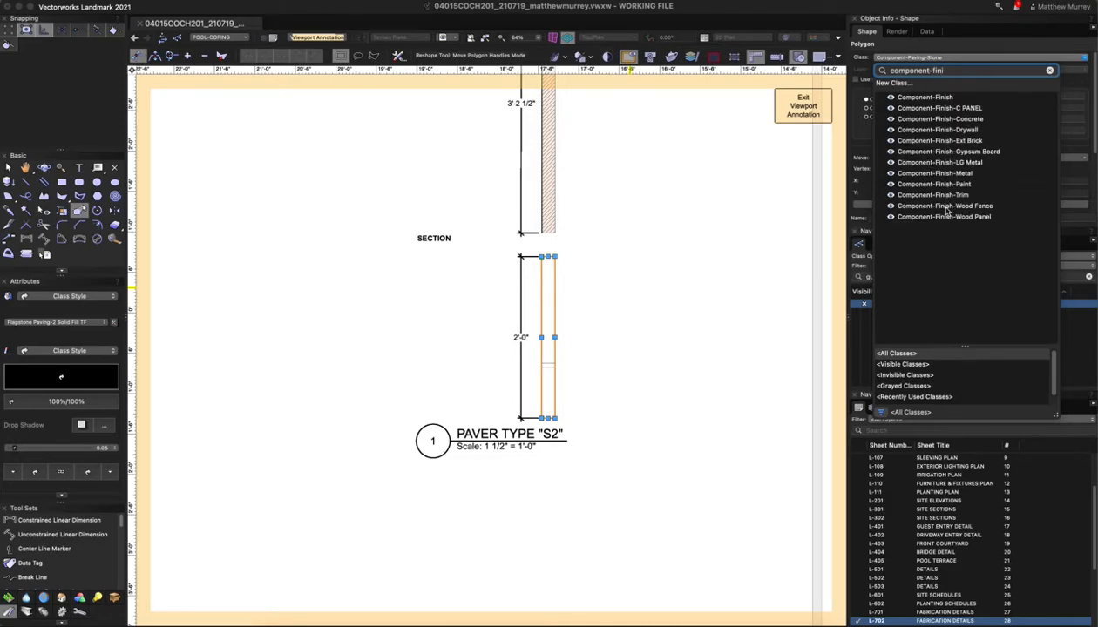
pyautogui.click(939, 98)
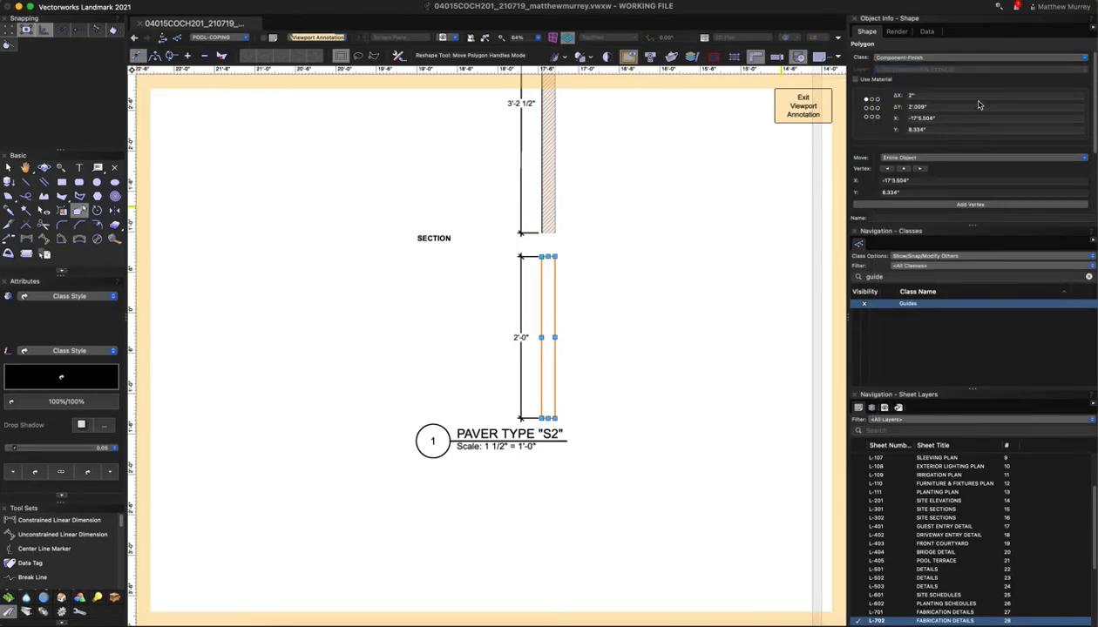
pyautogui.click(914, 59)
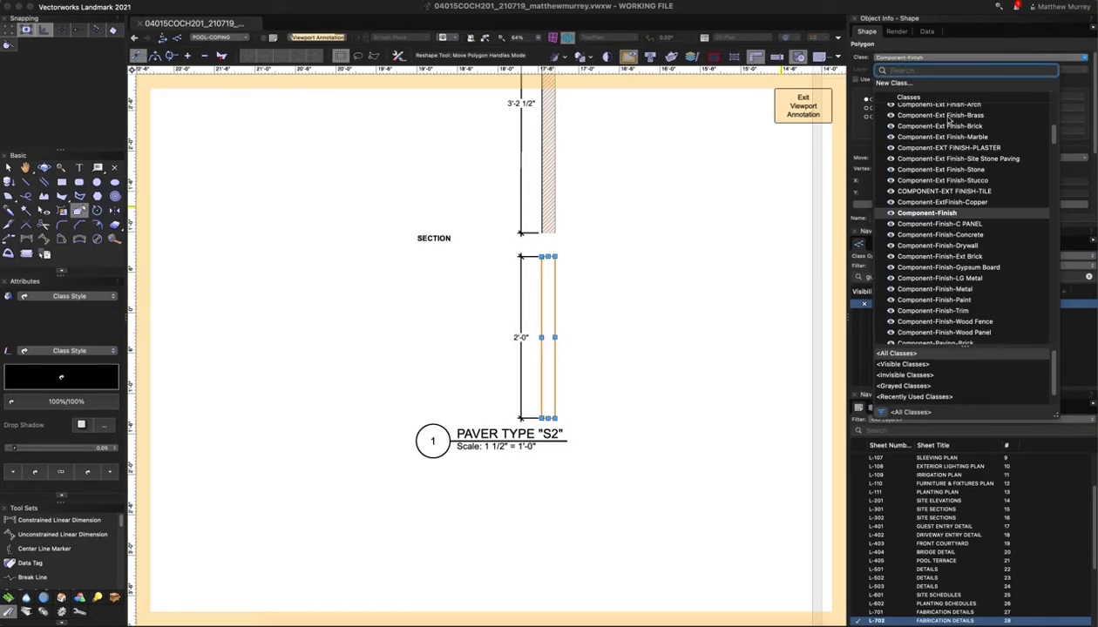
pyautogui.scroll(2, 940, 131)
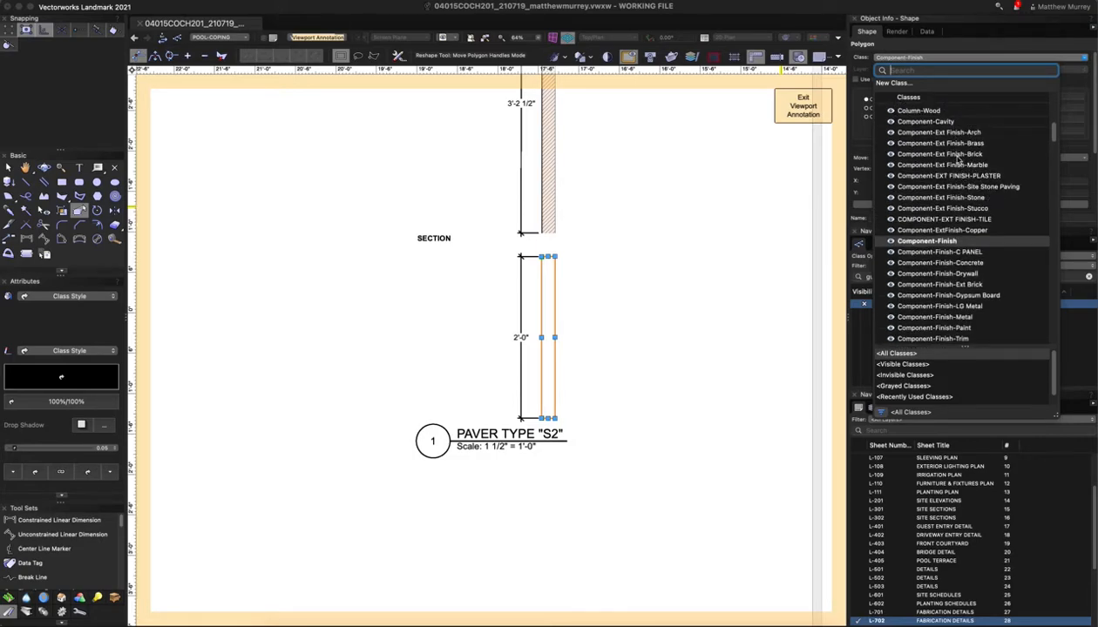
pyautogui.click(958, 155)
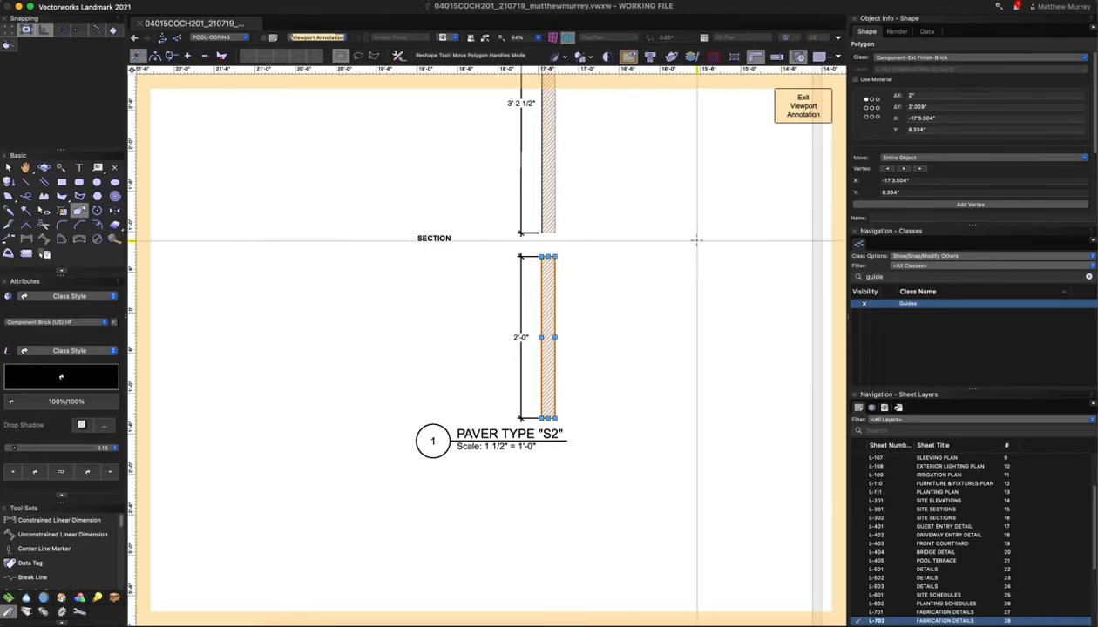
pyautogui.click(630, 317)
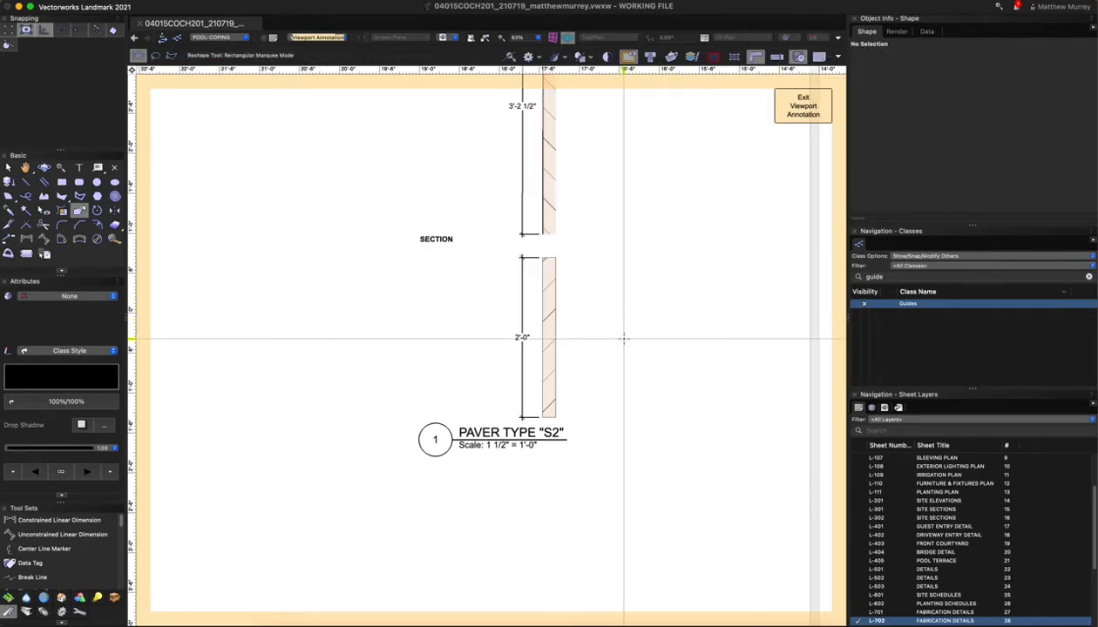
# Exit annotation editing of the S2 viewport
pyautogui.scroll(-5, 622, 340)
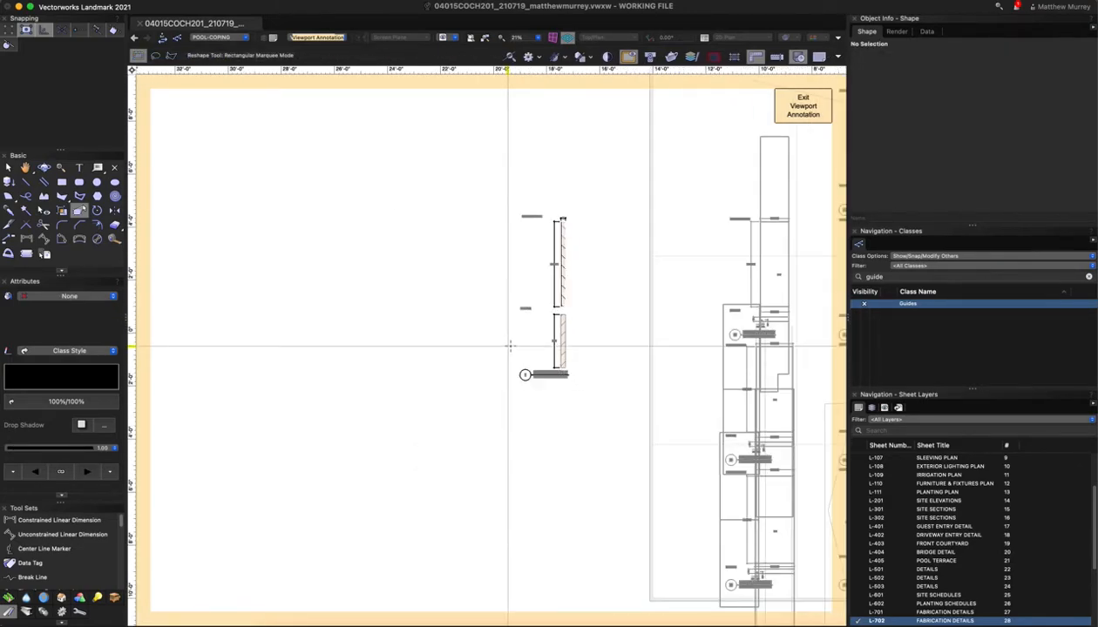
pyautogui.click(803, 105)
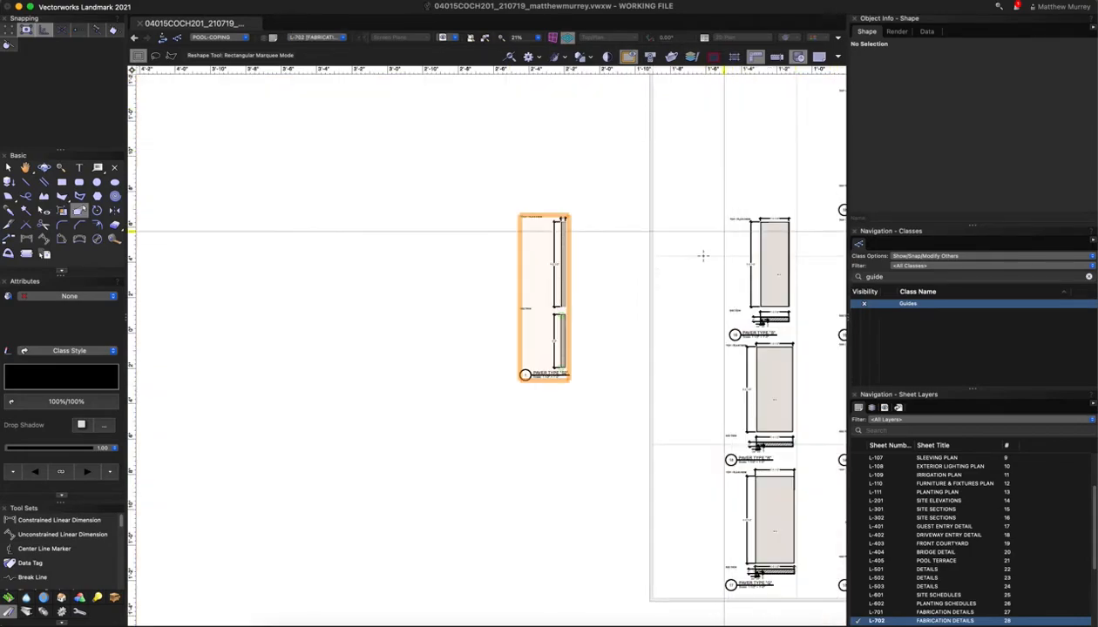
pyautogui.scroll(5, 800, 333)
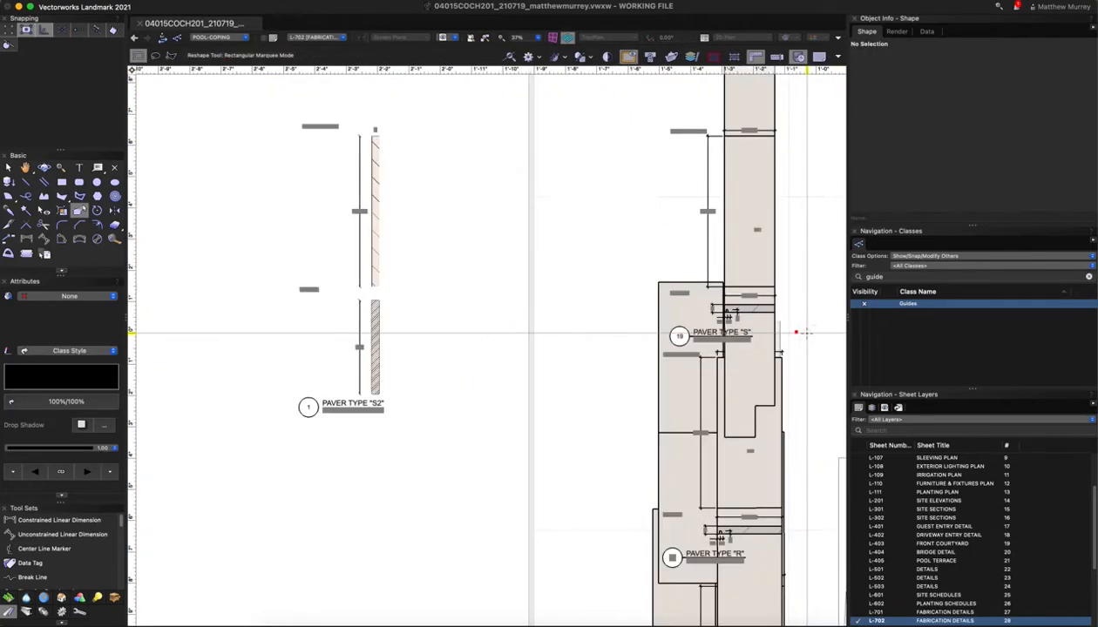
pyautogui.press('x')
# Open the Paver Type S viewport's annotations, inspect its section hatch, and exit
pyautogui.click(723, 295)
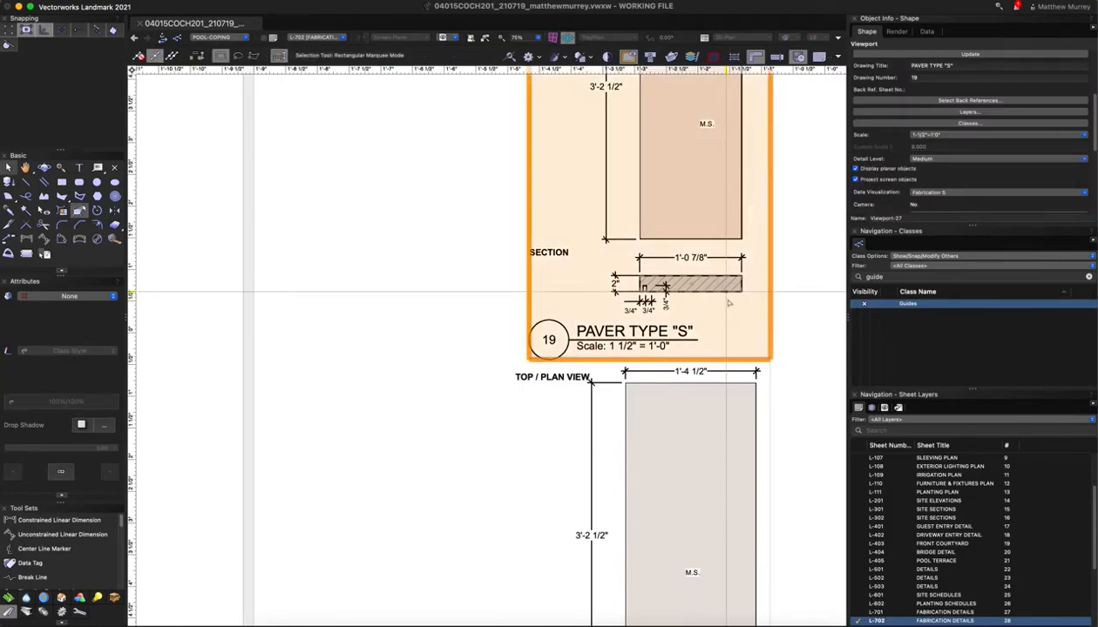
pyautogui.doubleClick(723, 293)
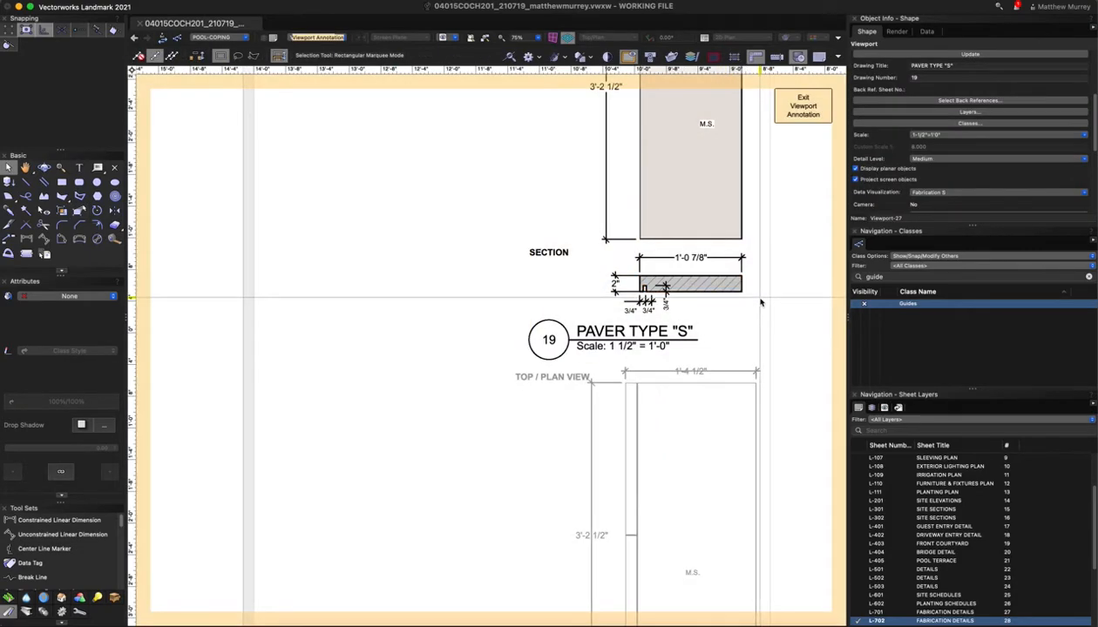
pyautogui.click(709, 289)
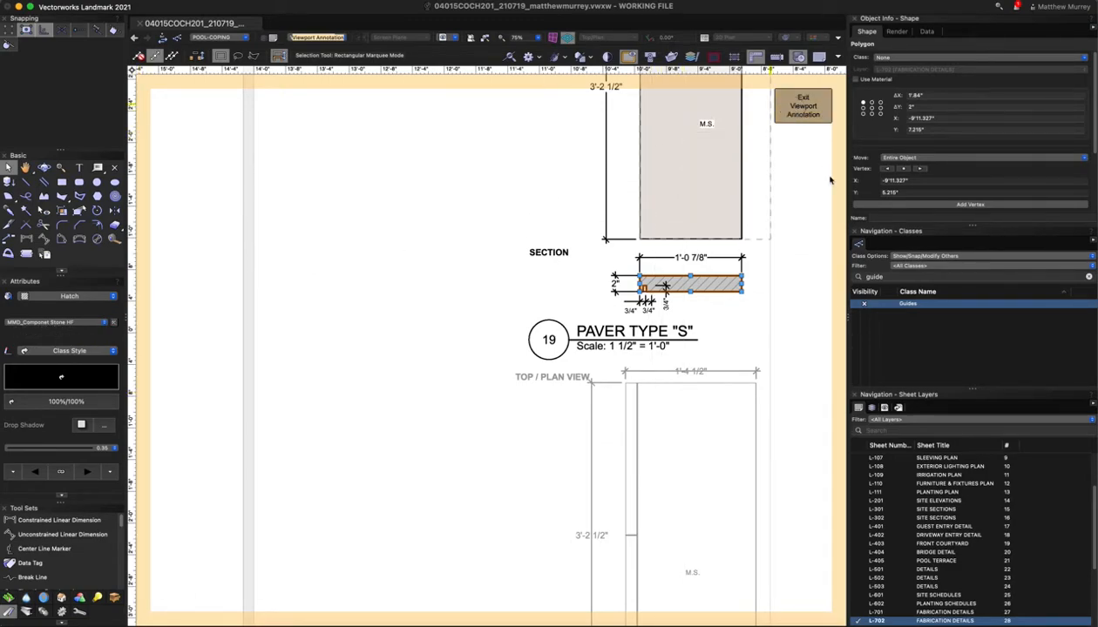
pyautogui.click(803, 106)
pyautogui.scroll(-2, 777, 267)
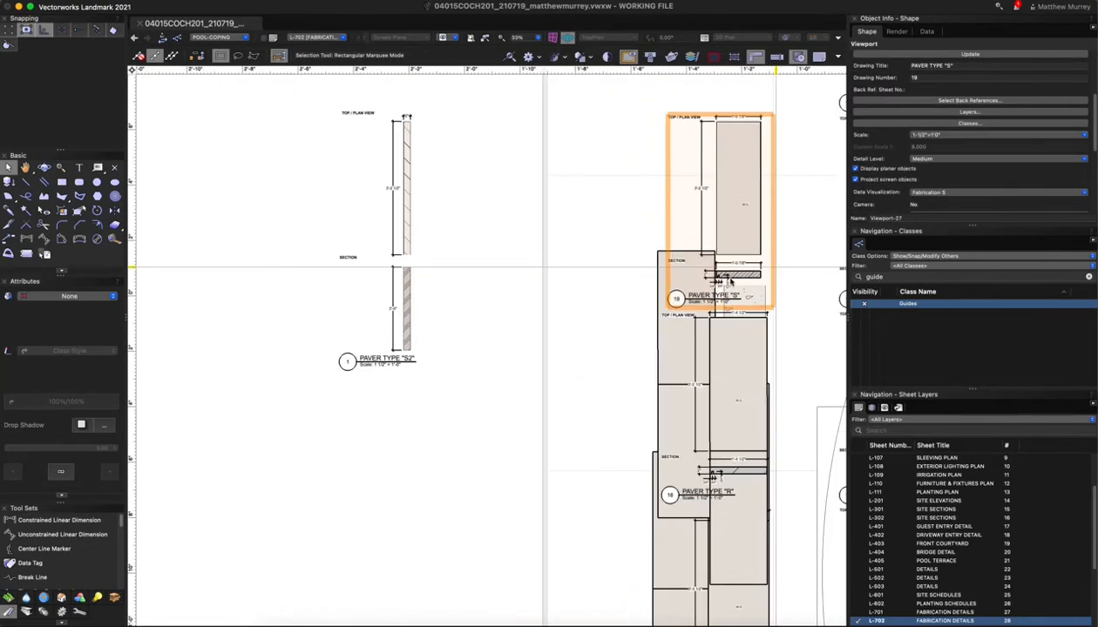
# In the S2 viewport annotations, set the section shape's class to None
pyautogui.doubleClick(394, 319)
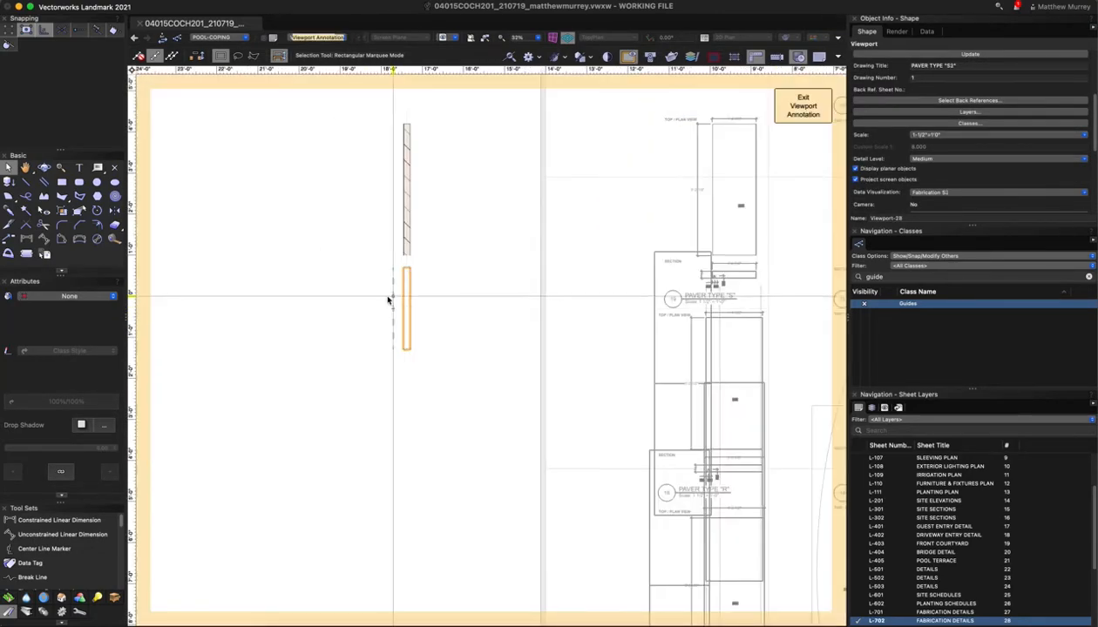
pyautogui.scroll(1, 390, 306)
pyautogui.click(410, 303)
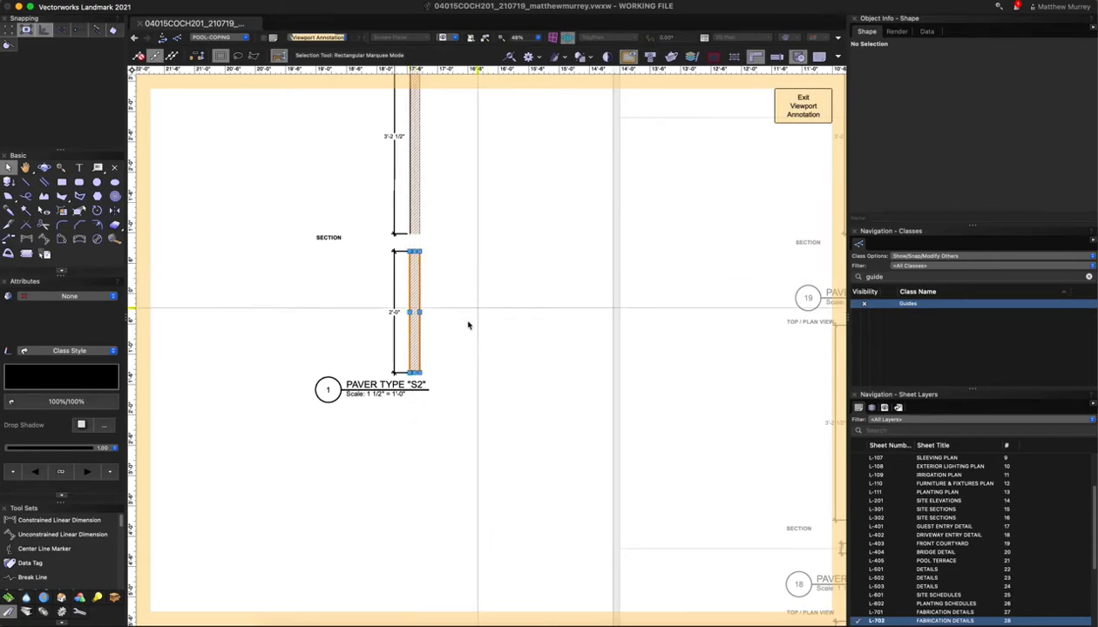
pyautogui.scroll(1, 430, 360)
pyautogui.scroll(2, 431, 359)
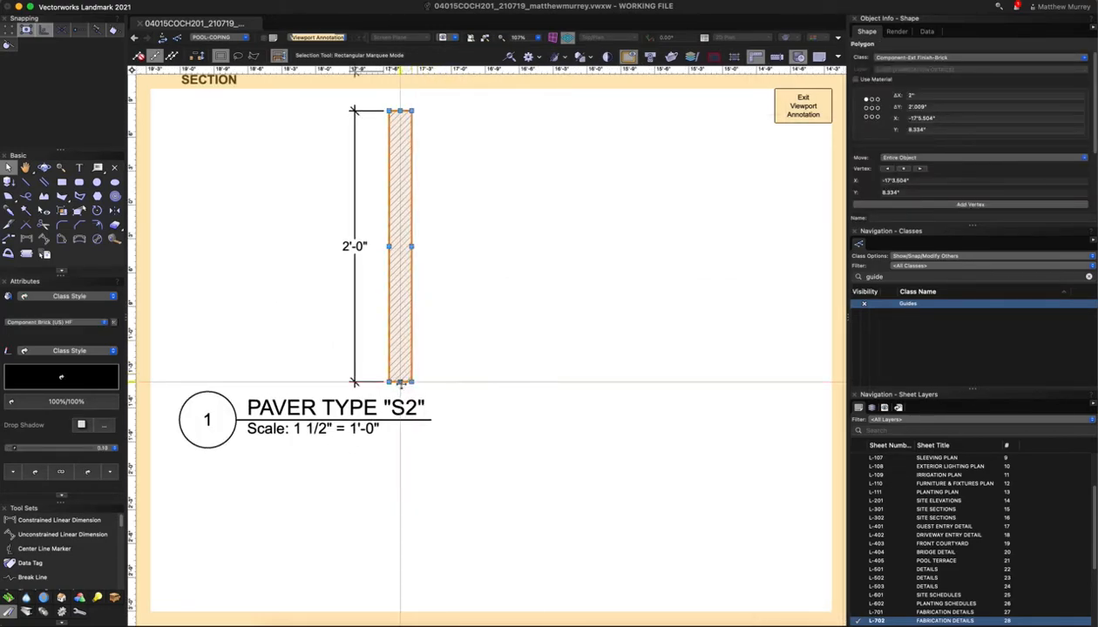
pyautogui.click(889, 59)
pyautogui.write('non')
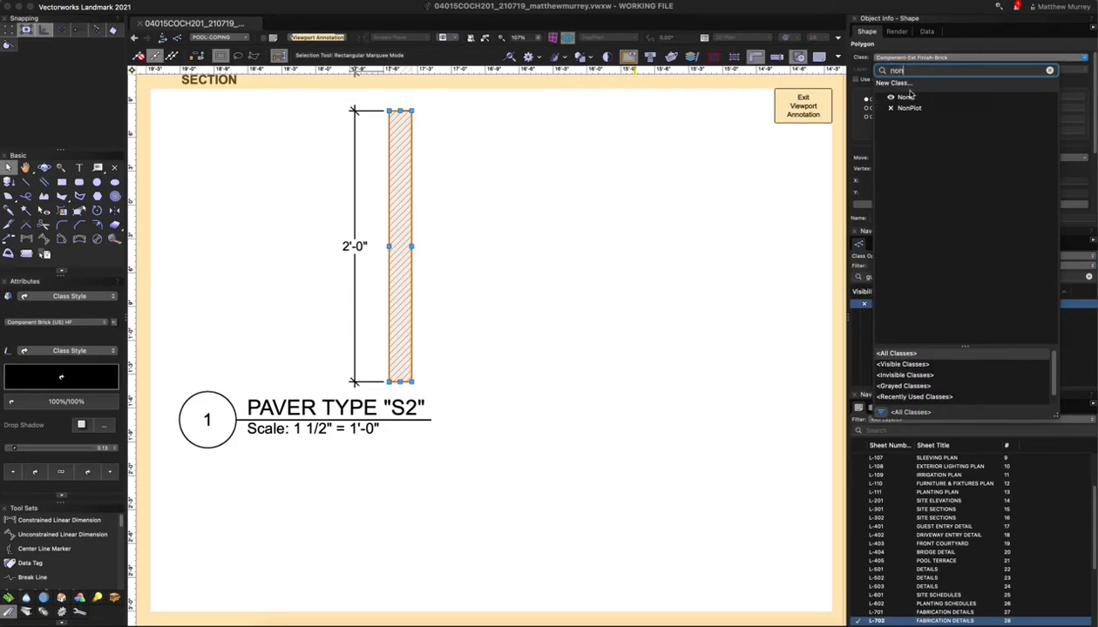
pyautogui.click(906, 97)
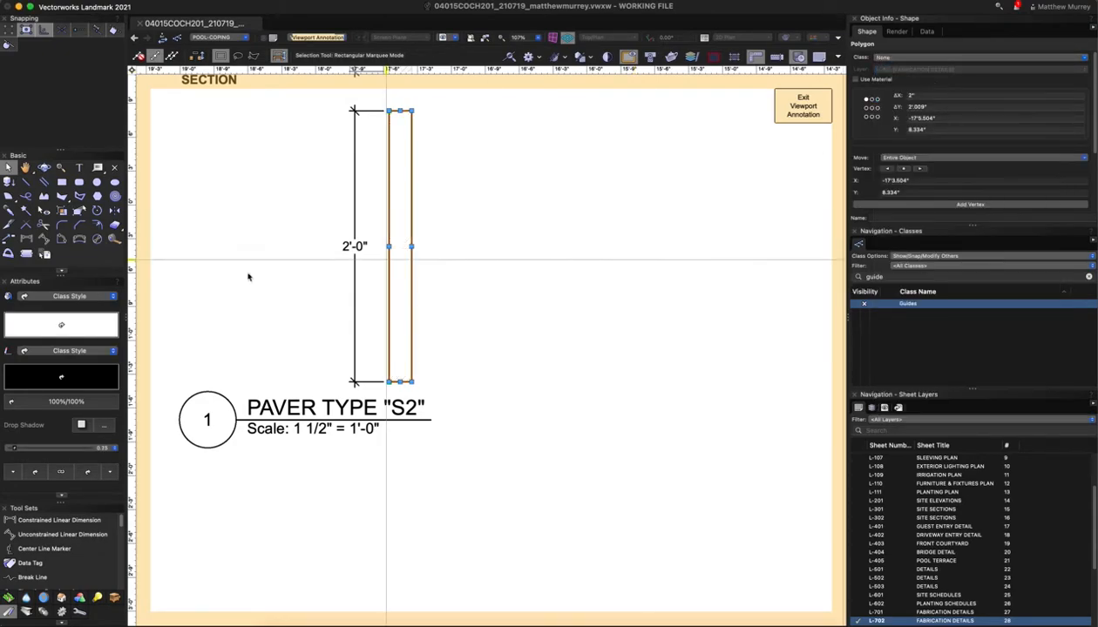
# Give the section shape a hatch fill using MMD_Componet Stone HF
pyautogui.click(69, 298)
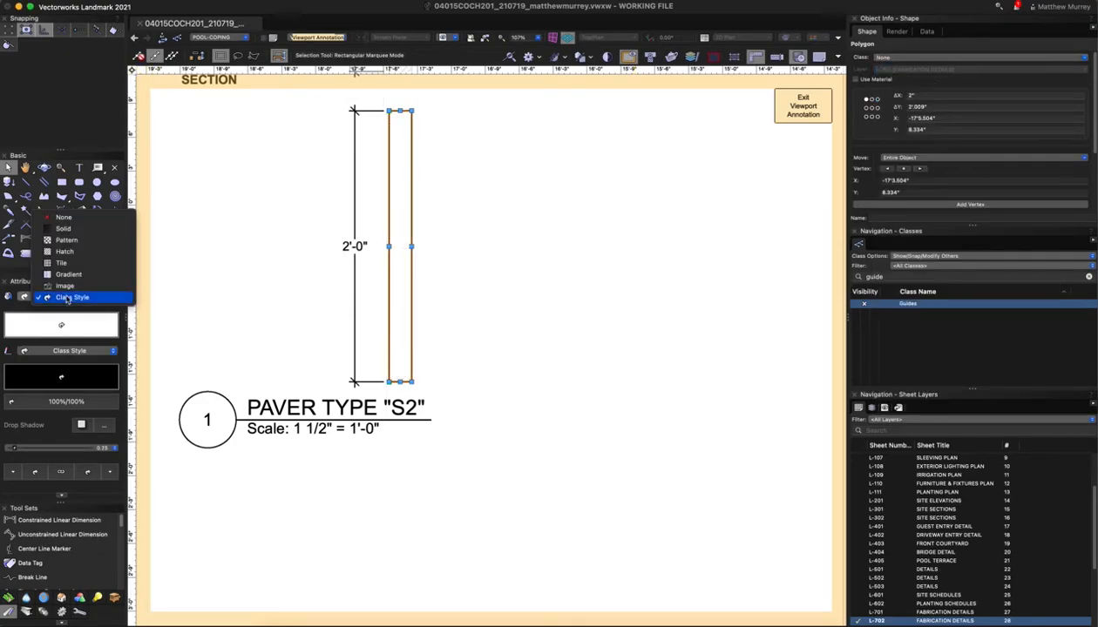
pyautogui.click(63, 251)
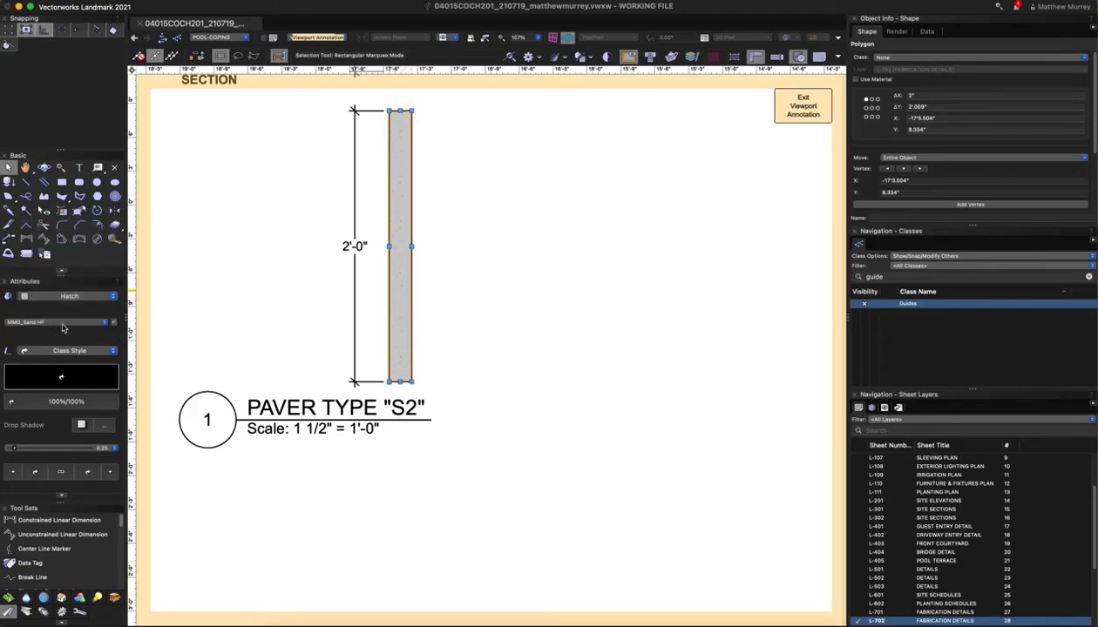
pyautogui.click(62, 324)
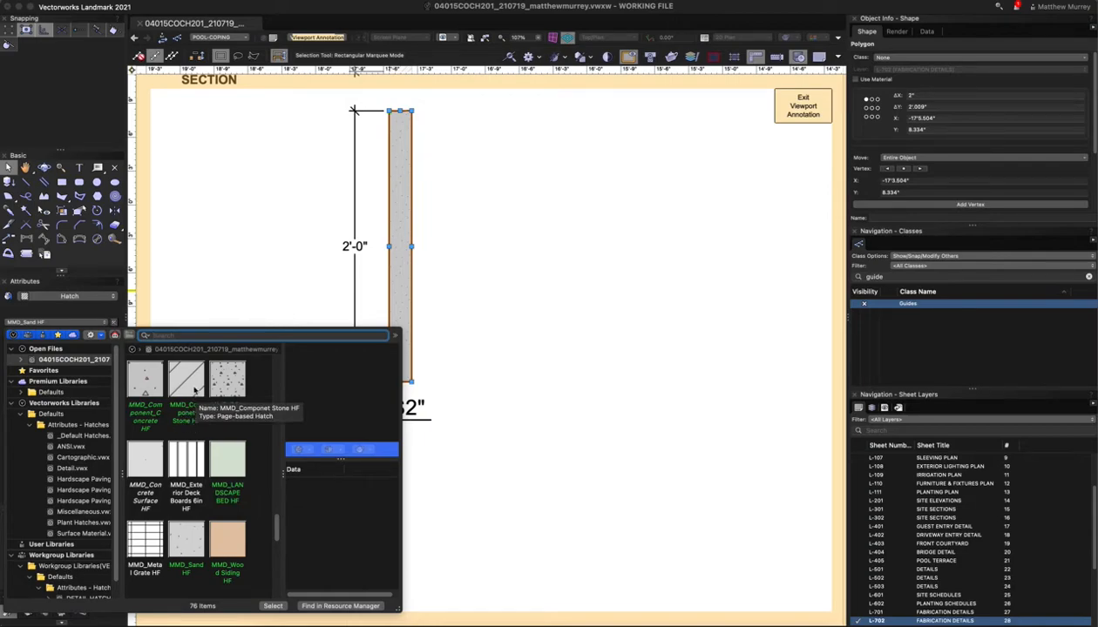
pyautogui.click(195, 390)
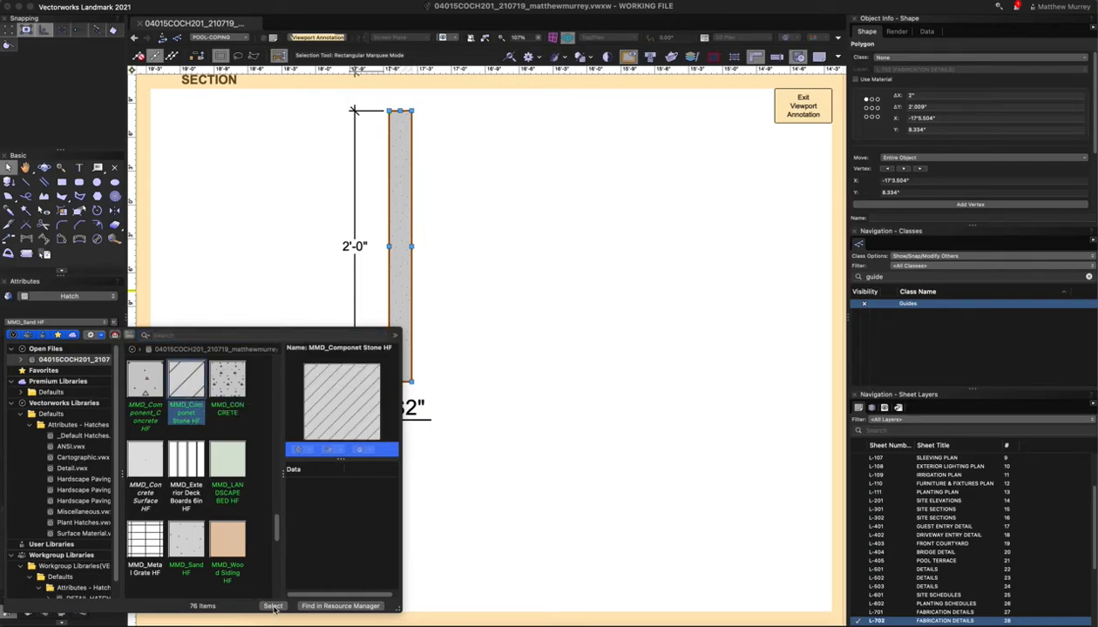
pyautogui.click(273, 605)
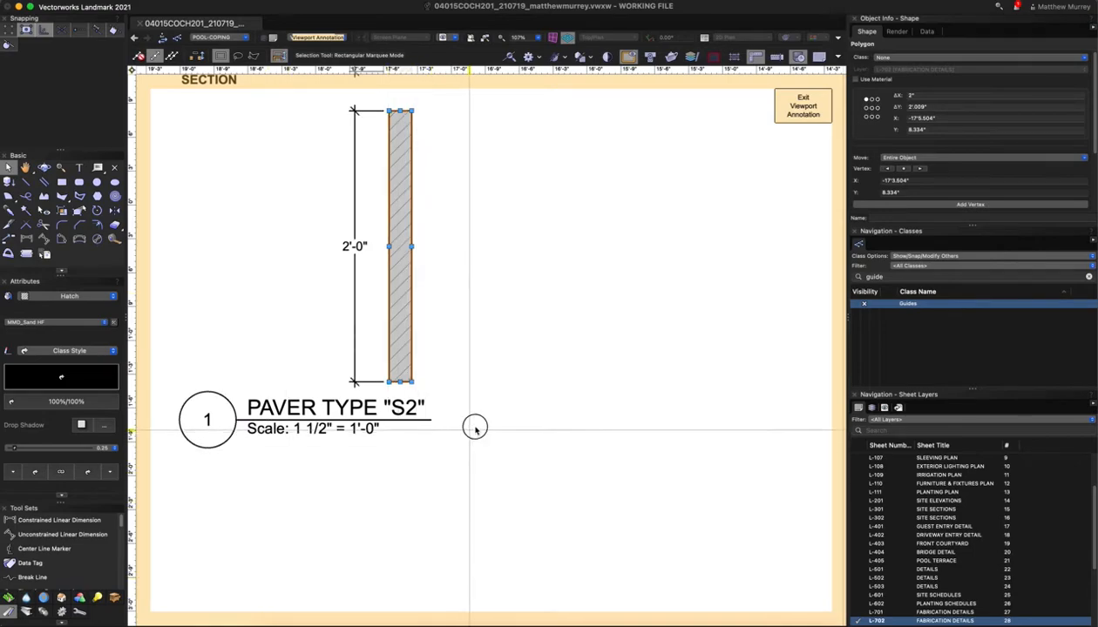
pyautogui.click(486, 414)
pyautogui.scroll(-5, 488, 411)
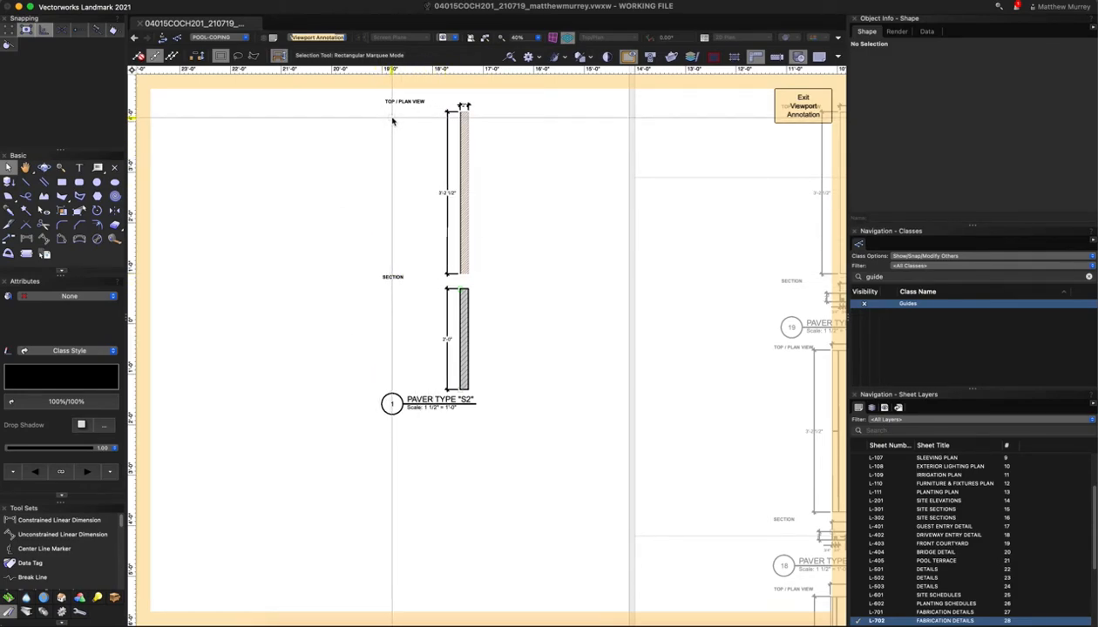
# Exit viewport annotation and switch to sheet L-105 MATERIALS PLAN
pyautogui.click(802, 105)
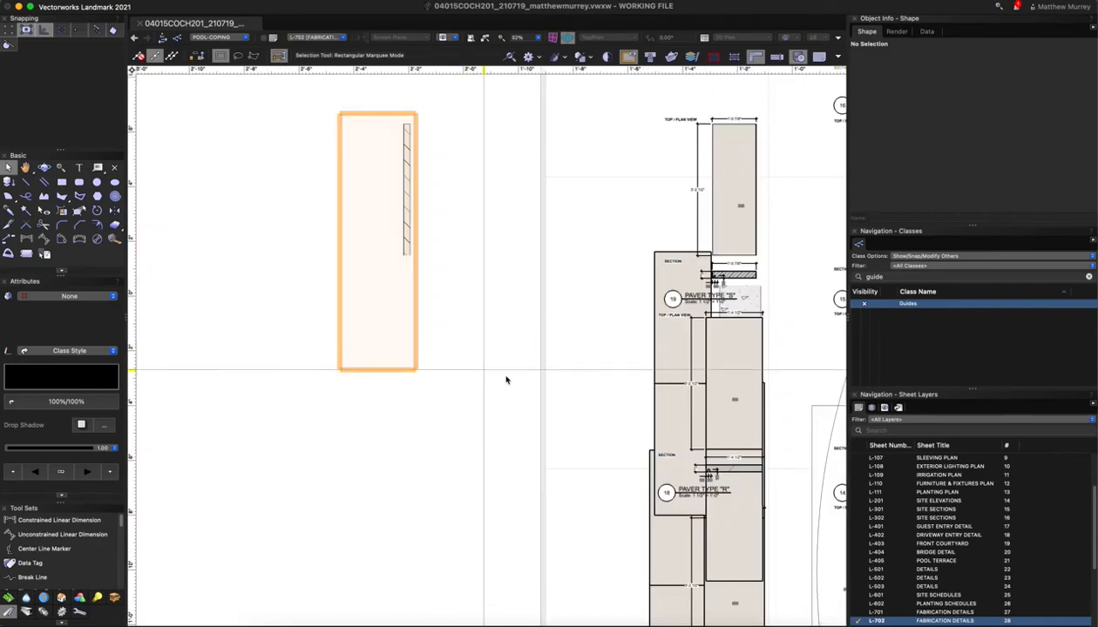
pyautogui.scroll(-2, 492, 350)
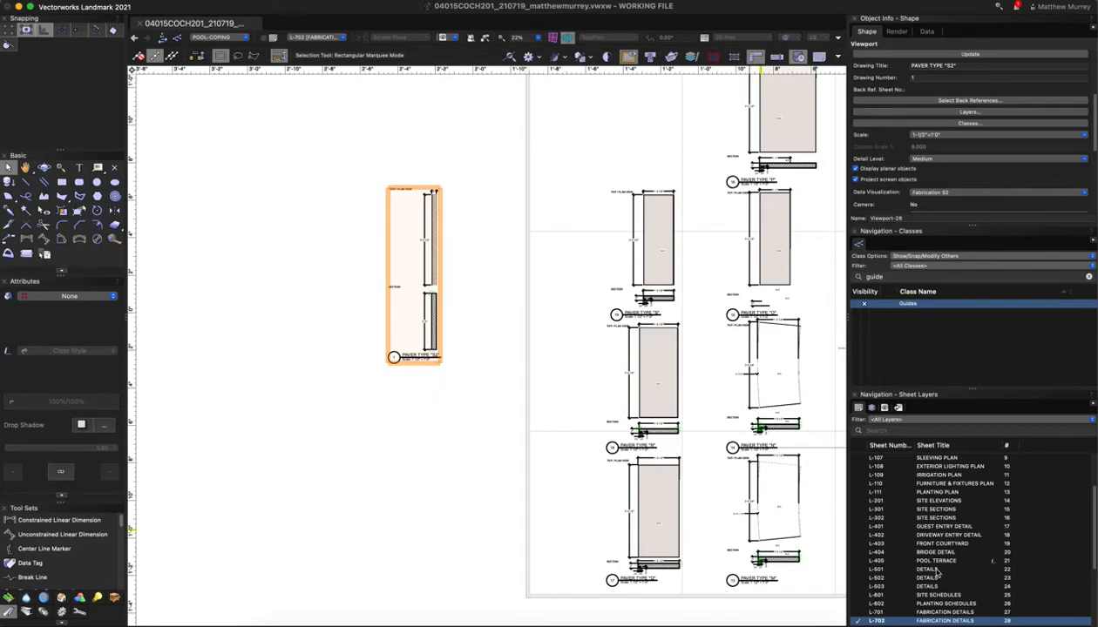
pyautogui.scroll(-3, 938, 572)
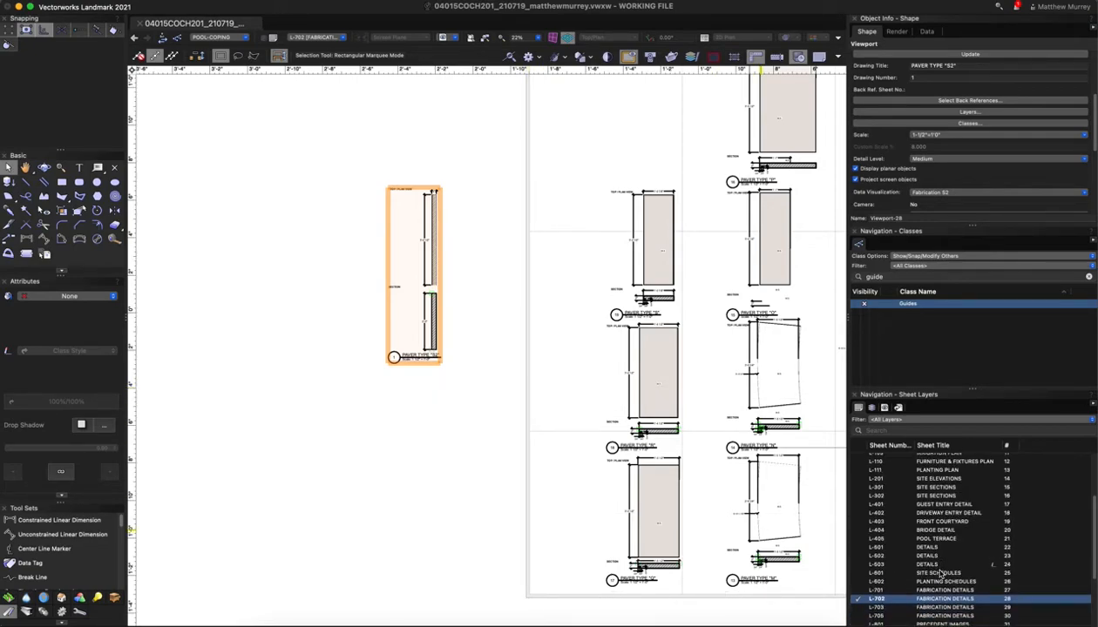
pyautogui.scroll(7, 927, 562)
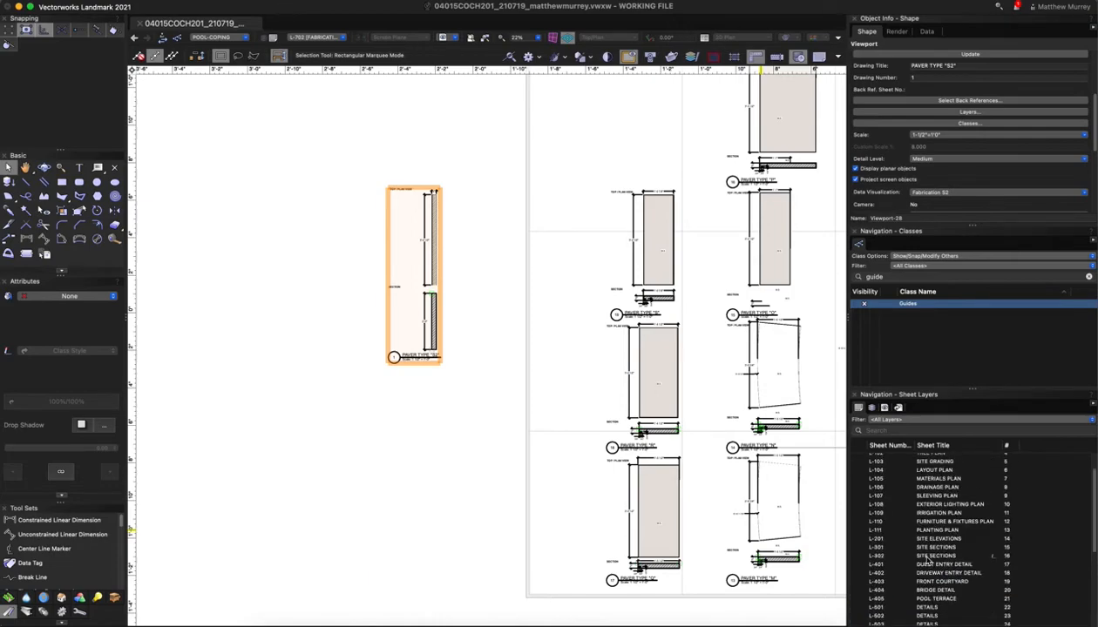
pyautogui.click(915, 481)
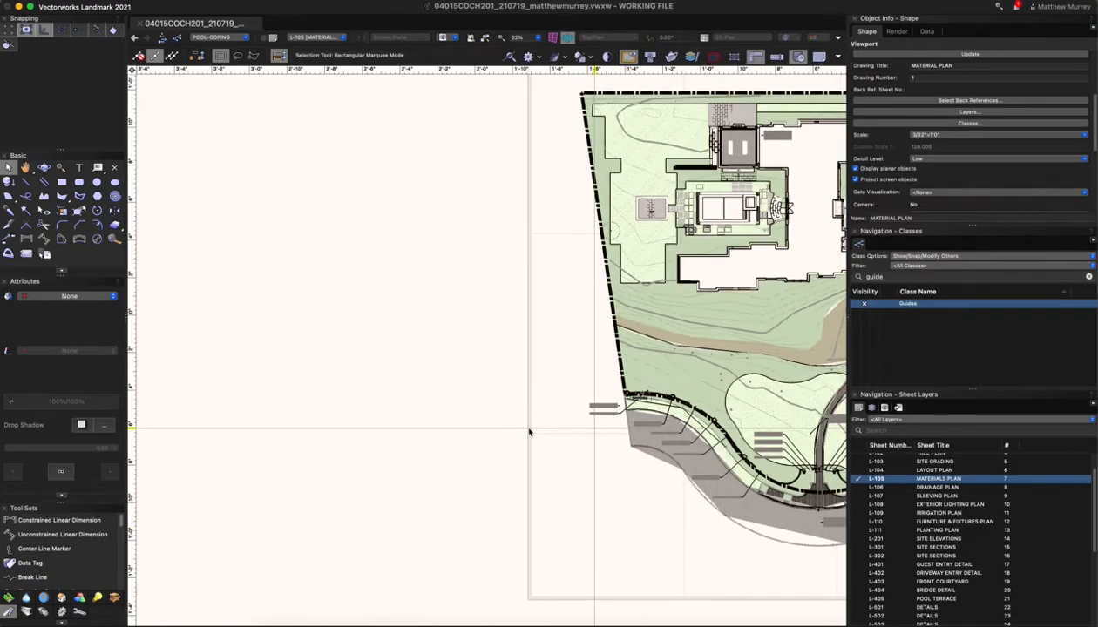
# Zoom in on the courtyard paver layout, then switch to sheet L-702 FABRICATION DETAILS
pyautogui.scroll(-3, 536, 319)
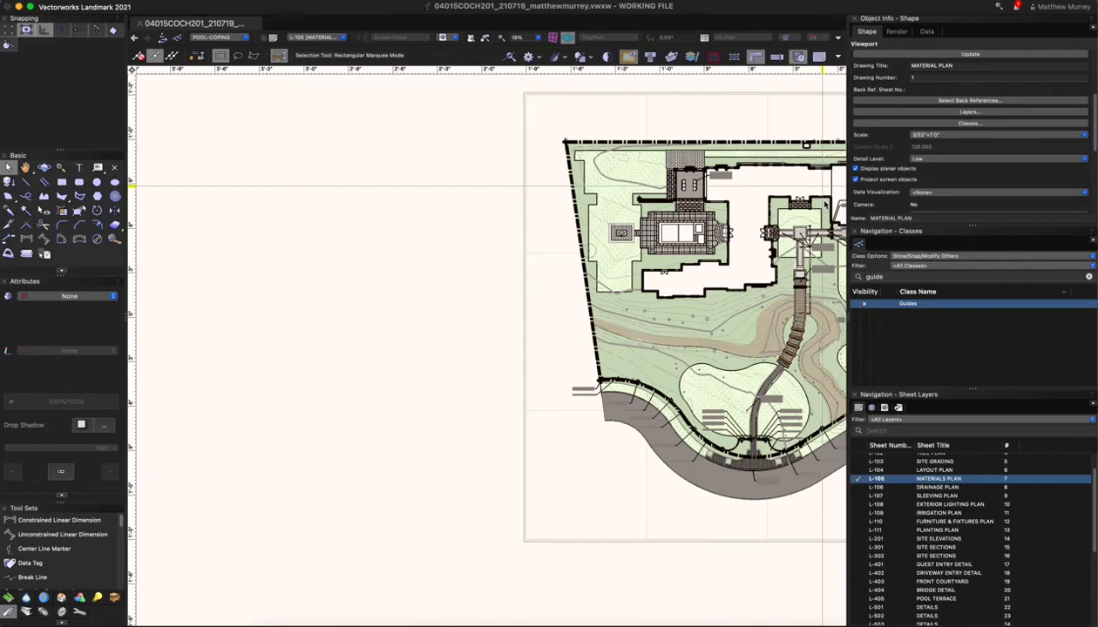
pyautogui.scroll(1, 823, 202)
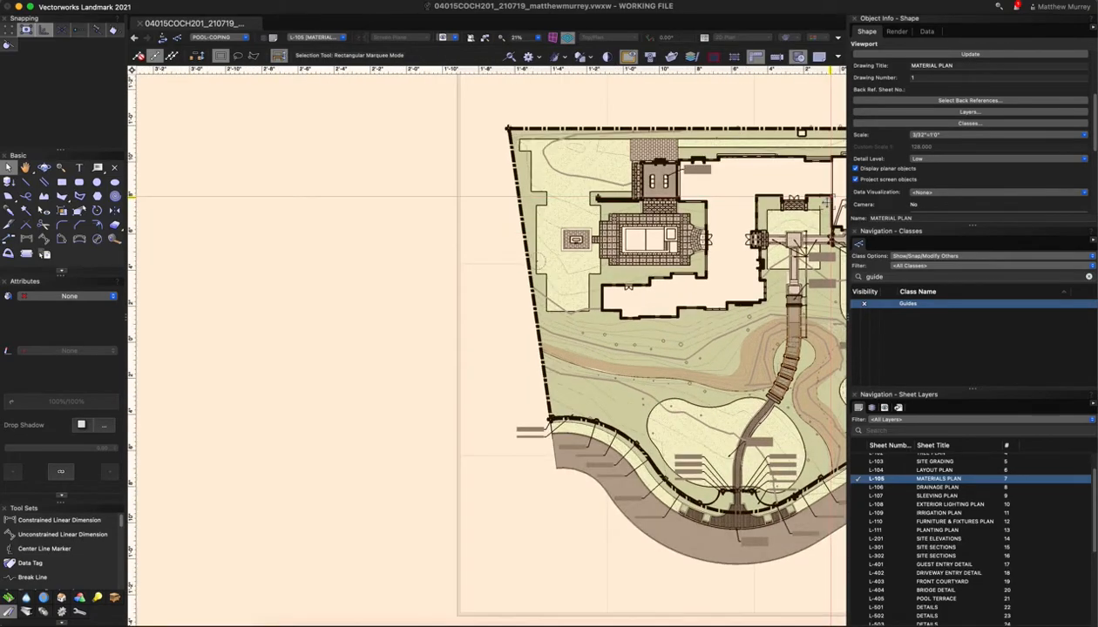
pyautogui.scroll(10, 823, 202)
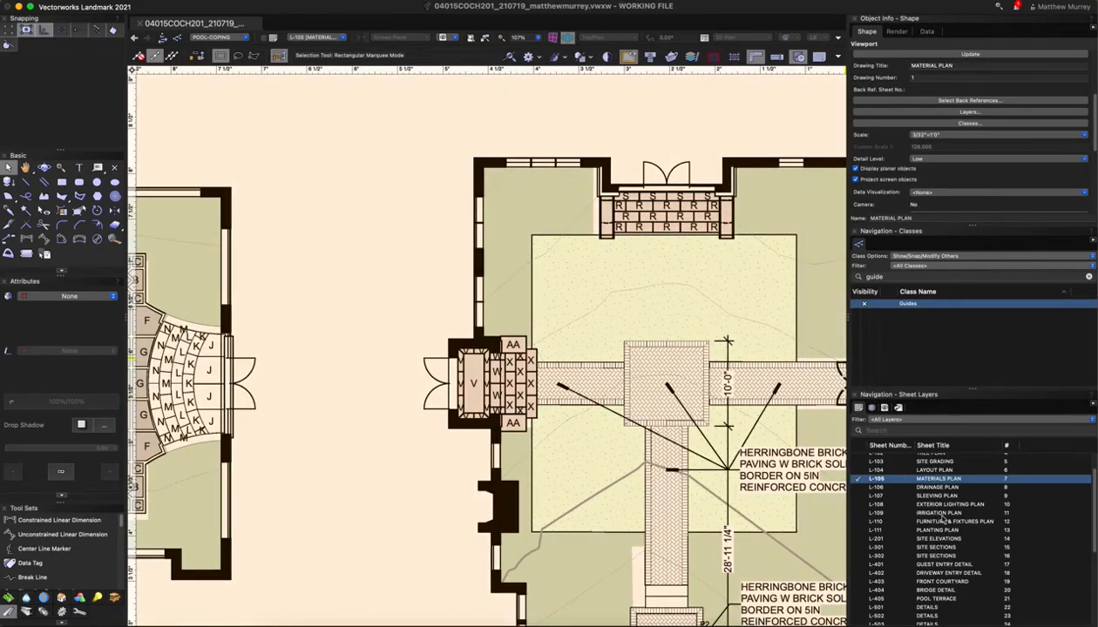
pyautogui.scroll(-6, 929, 563)
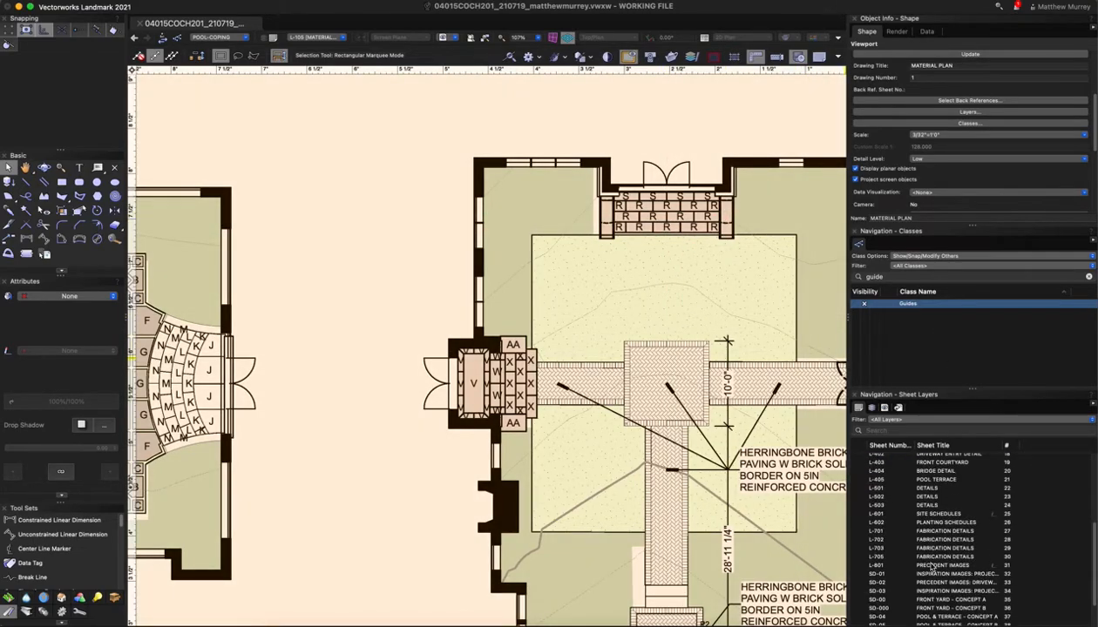
pyautogui.scroll(1, 930, 568)
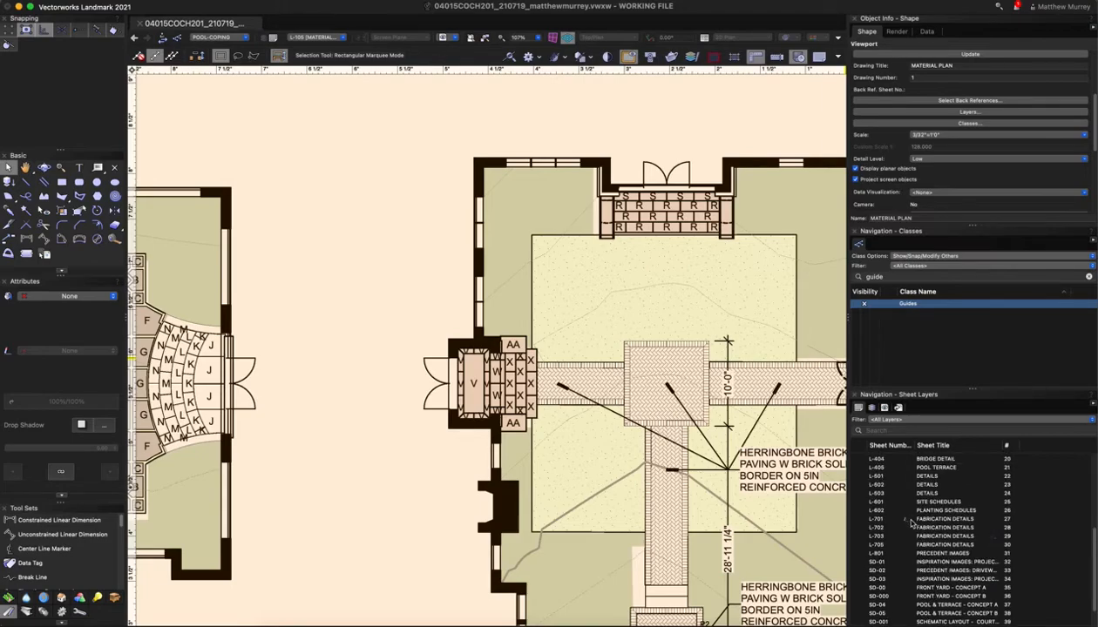
pyautogui.click(916, 529)
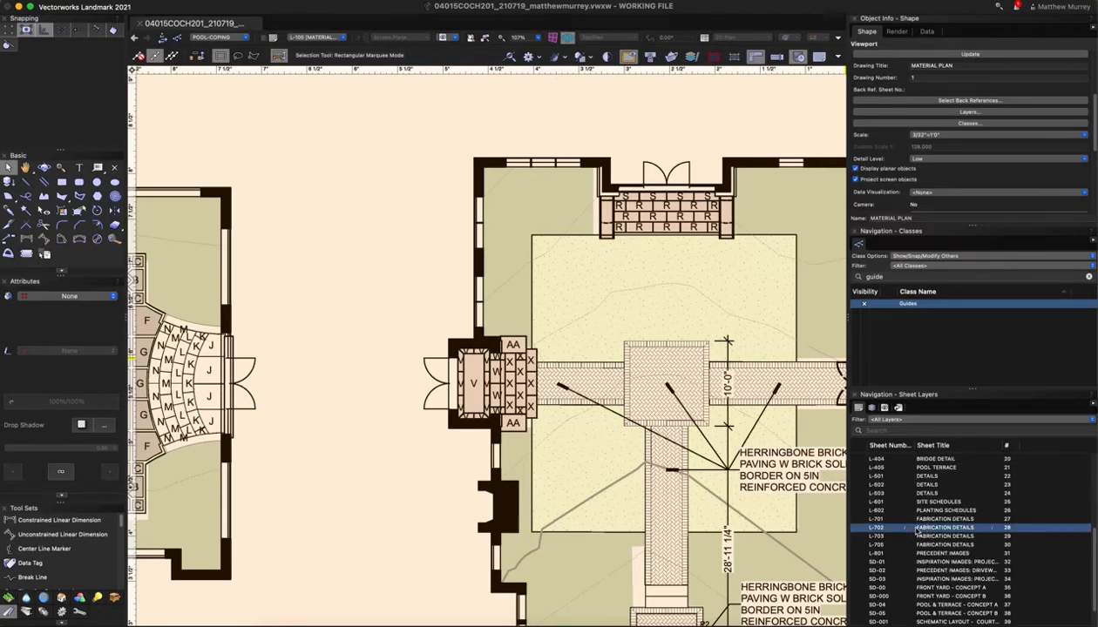
pyautogui.doubleClick(916, 530)
# Duplicate the S2 viewport to its left and retitle the copy PAVER TYPE "R2"
pyautogui.scroll(-5, 736, 363)
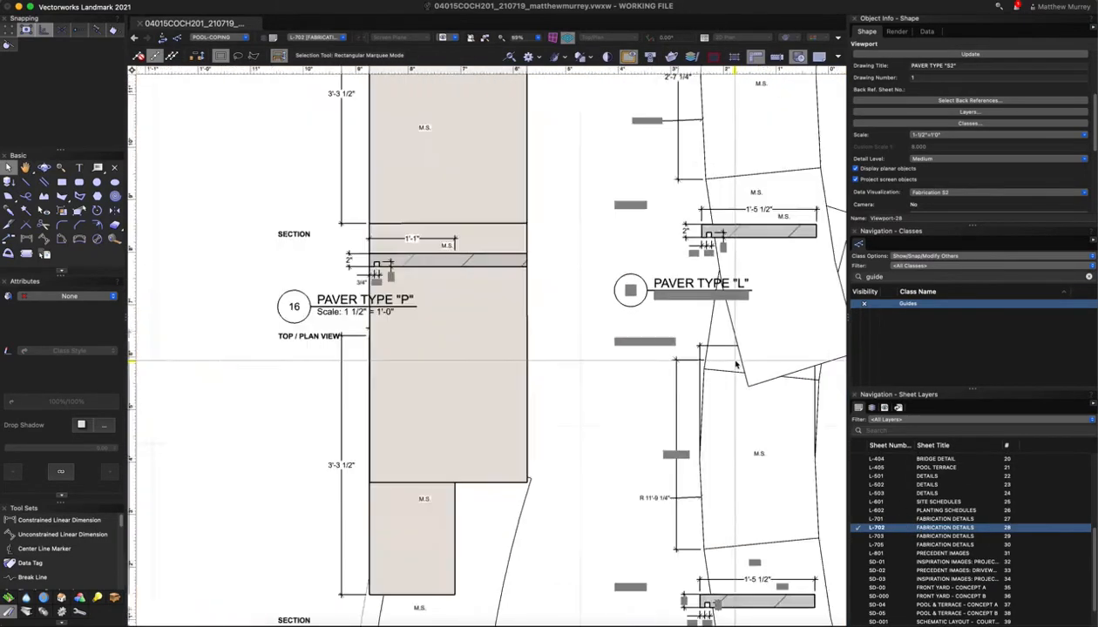
pyautogui.scroll(-3, 465, 495)
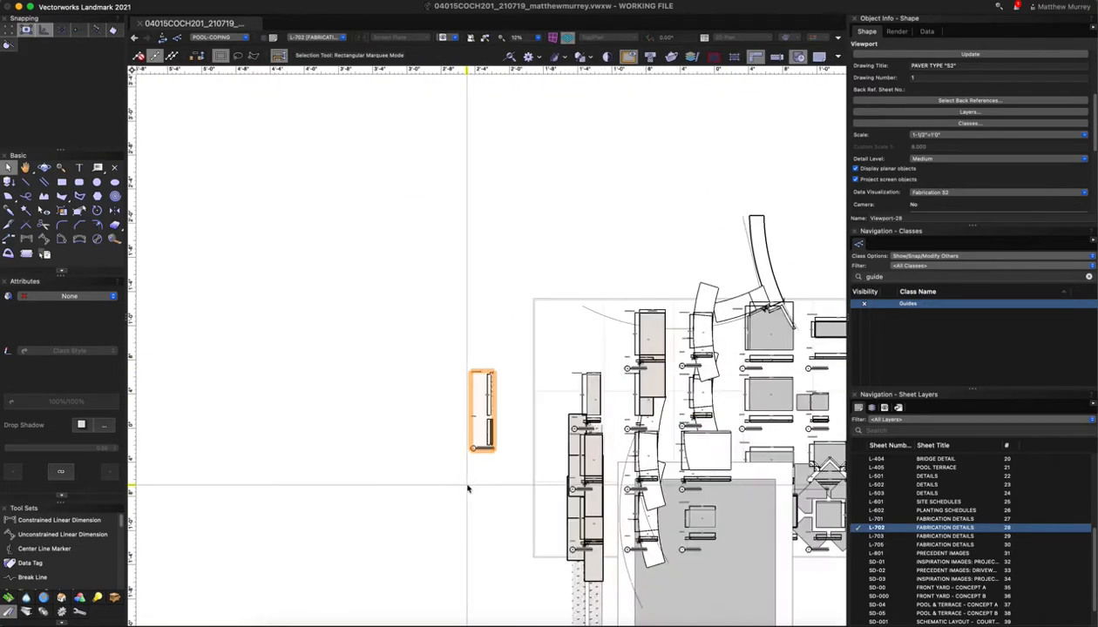
pyautogui.scroll(4, 483, 488)
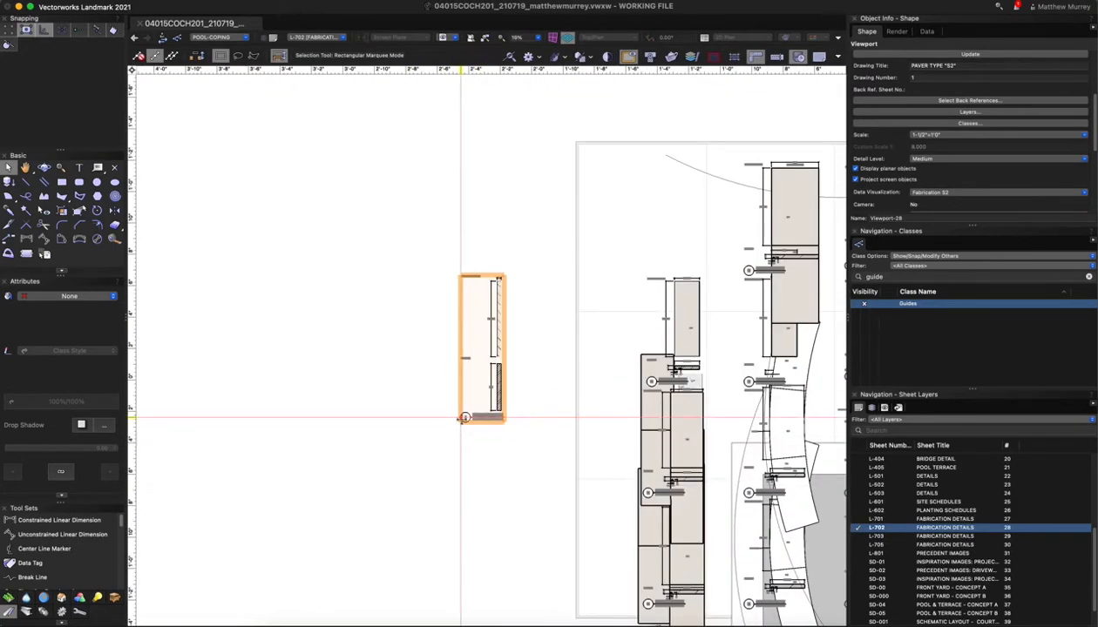
pyautogui.moveTo(464, 416); pyautogui.dragTo(382, 418)
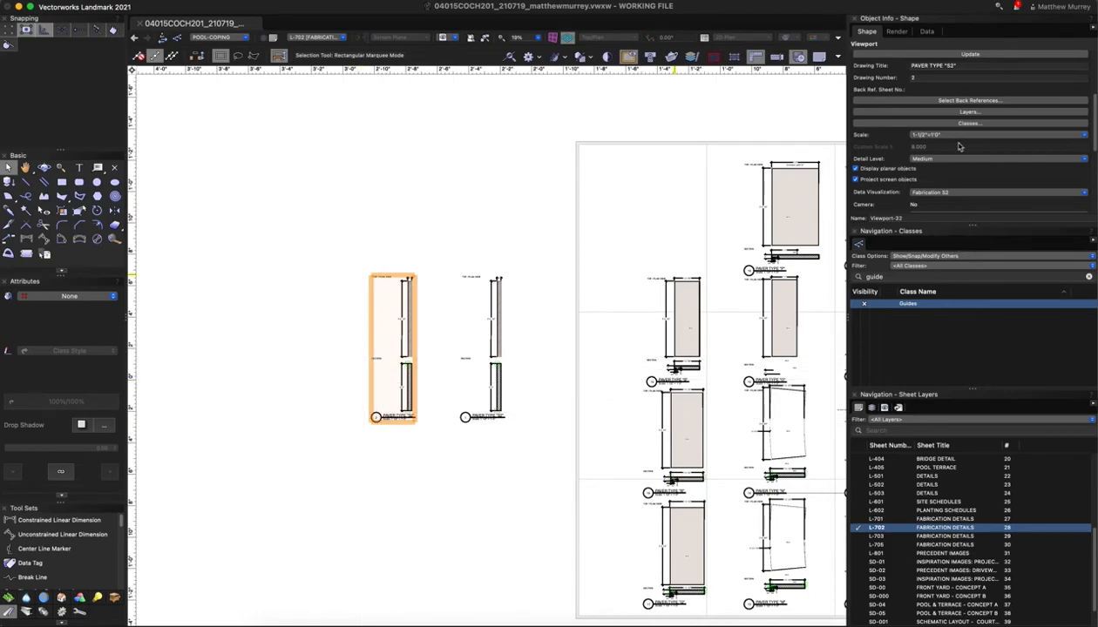
pyautogui.click(950, 68)
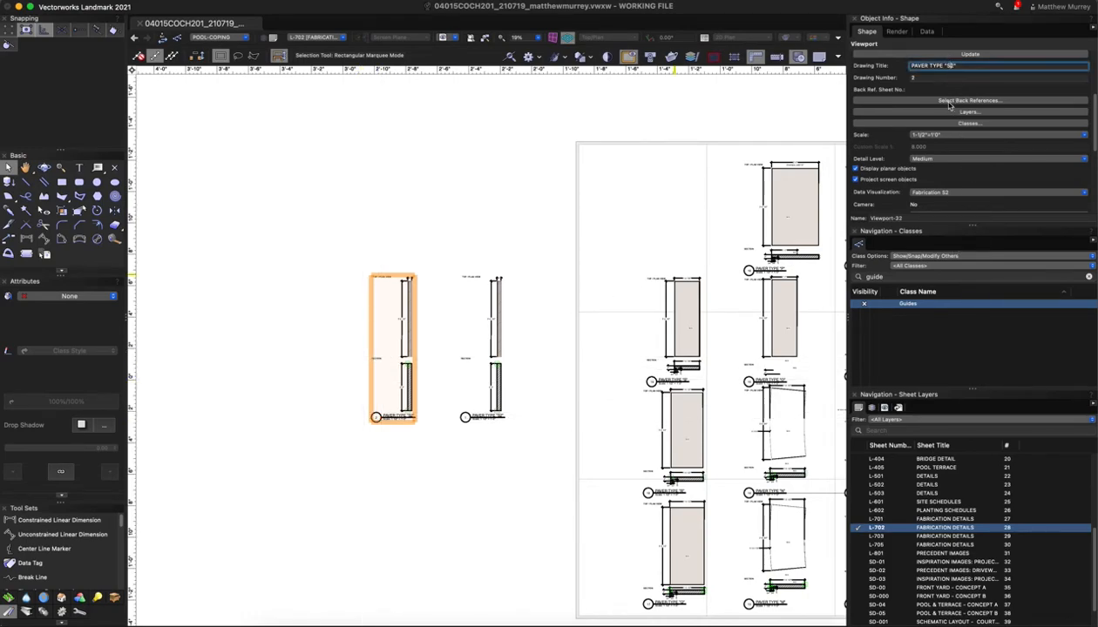
pyautogui.write('2')
pyautogui.press('Return')
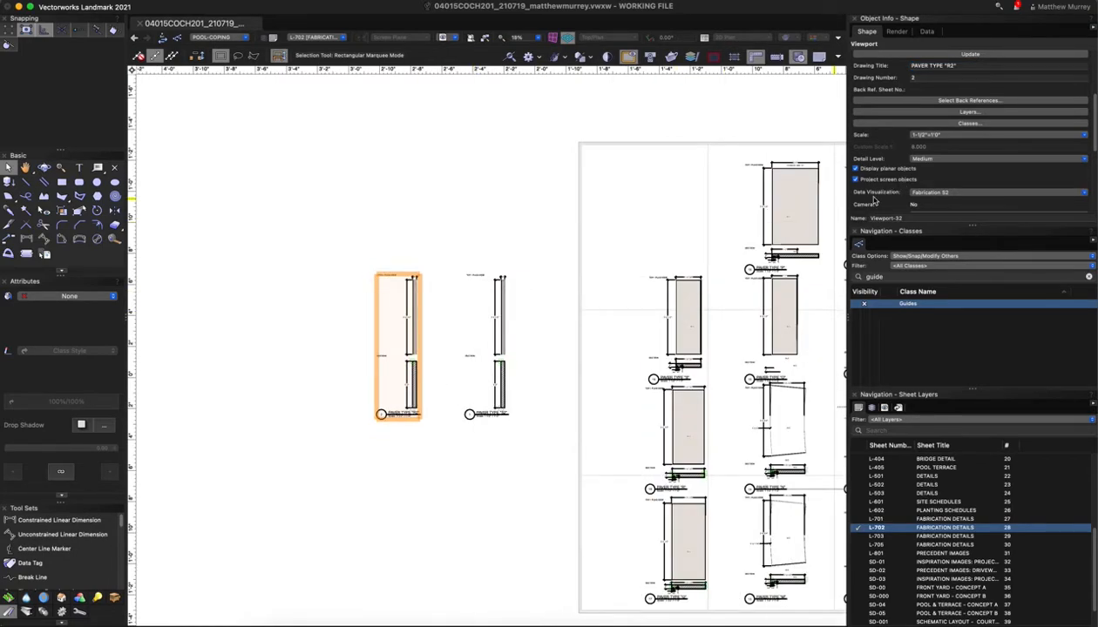
# Duplicate the Fabrication S2 data visualization in the visualization manager
pyautogui.click(951, 194)
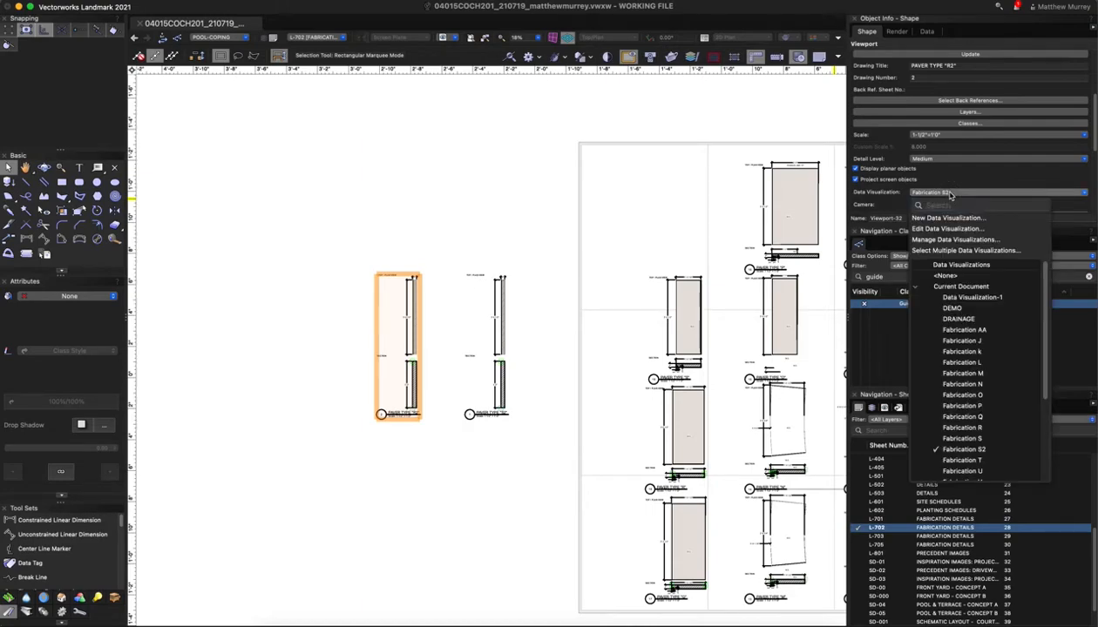
pyautogui.click(950, 240)
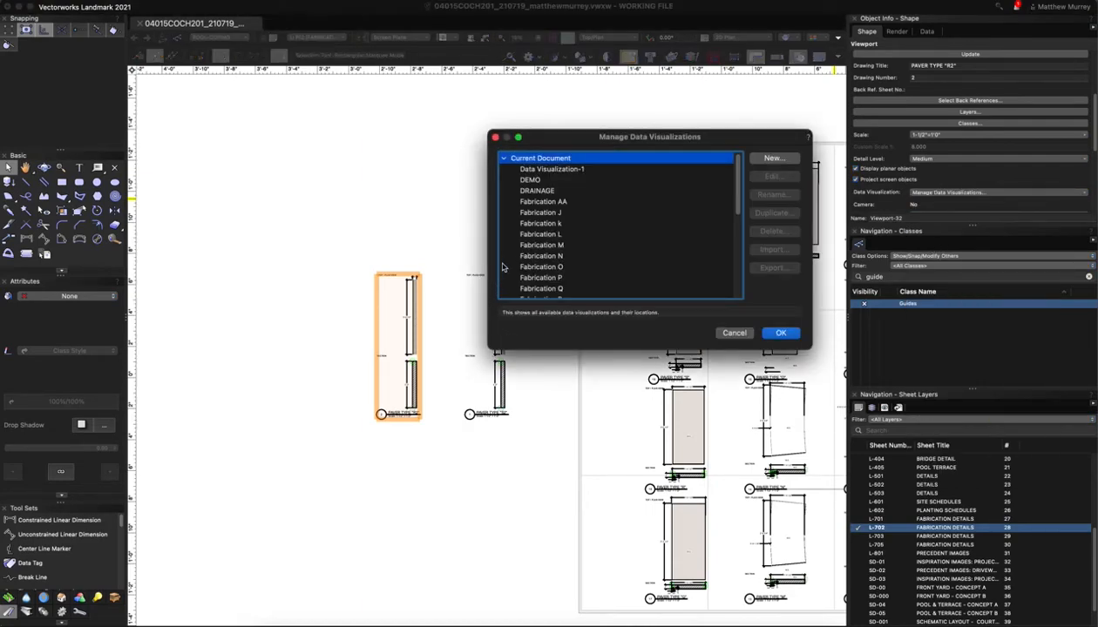
pyautogui.scroll(-2, 562, 260)
pyautogui.scroll(2, 562, 260)
pyautogui.scroll(-10, 562, 259)
pyautogui.scroll(3, 562, 259)
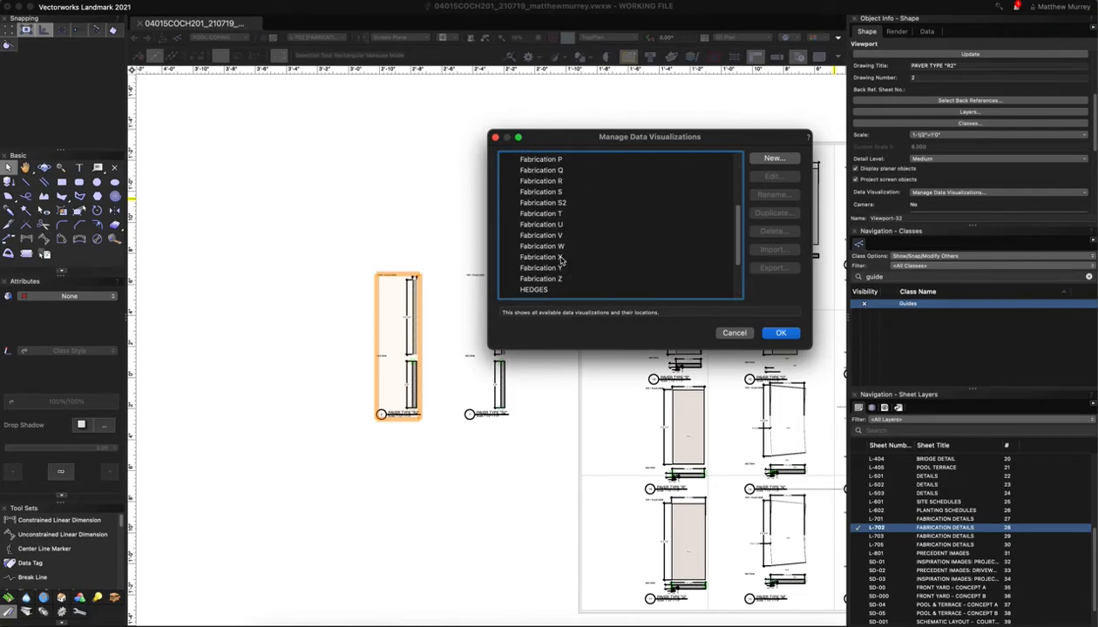
pyautogui.click(558, 202)
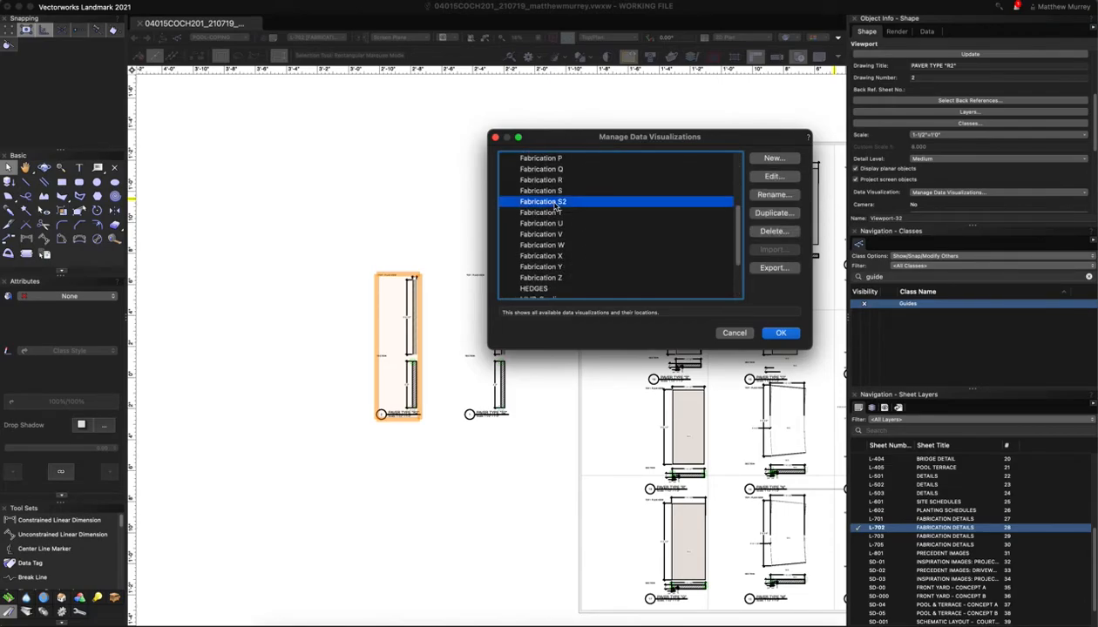
pyautogui.click(774, 217)
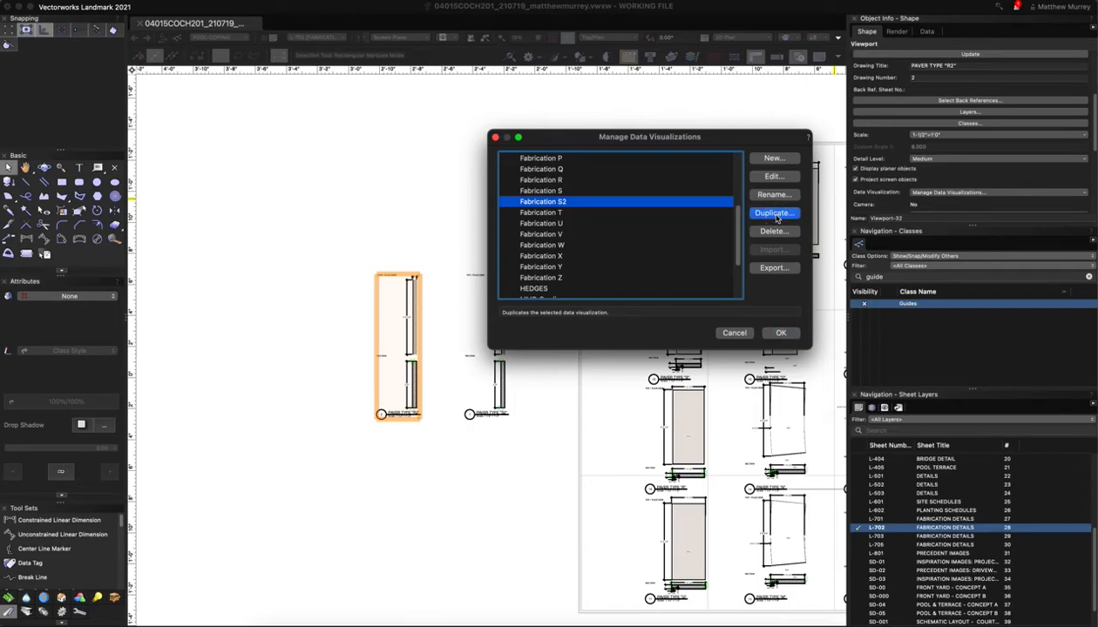
# Rename the copy Fabrication R2, pick the R2 paver value, and save it
pyautogui.click(556, 107)
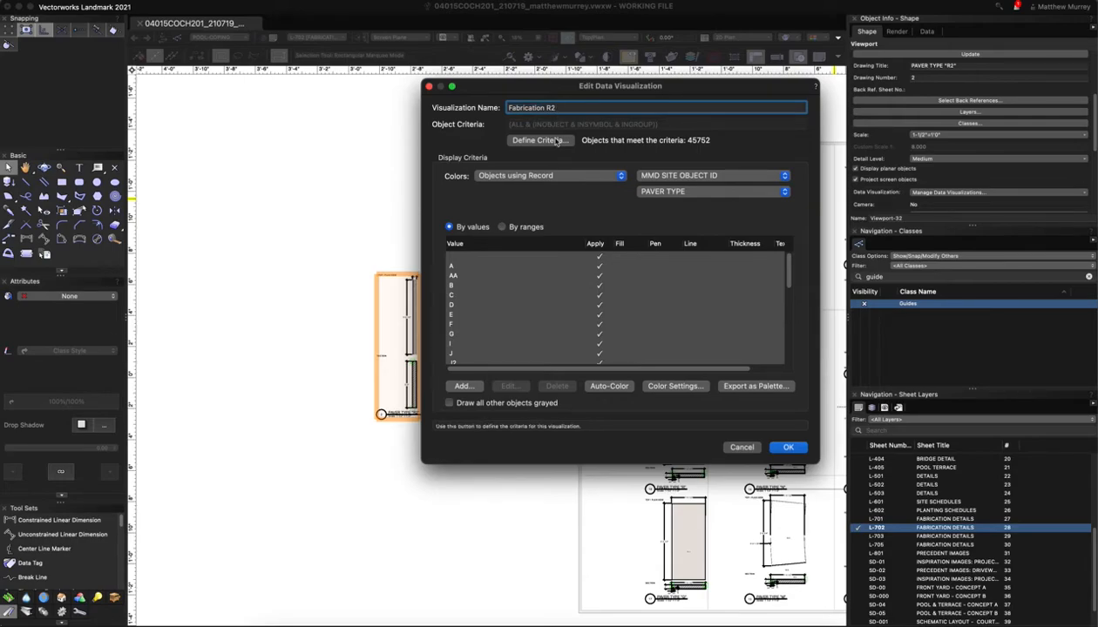
pyautogui.scroll(-5, 610, 337)
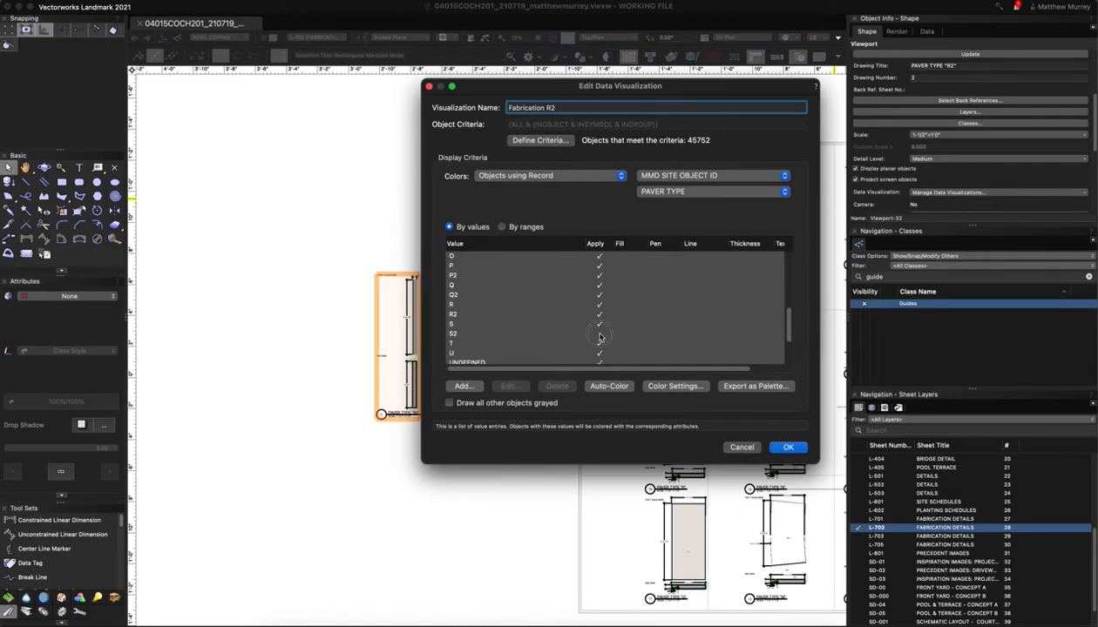
pyautogui.click(599, 335)
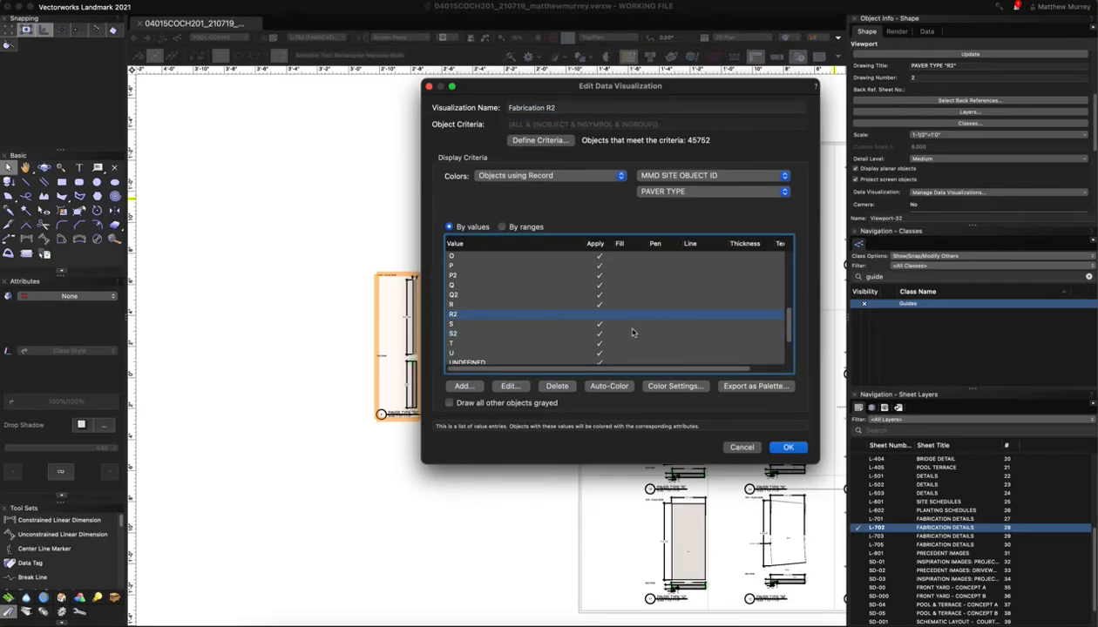
pyautogui.click(788, 448)
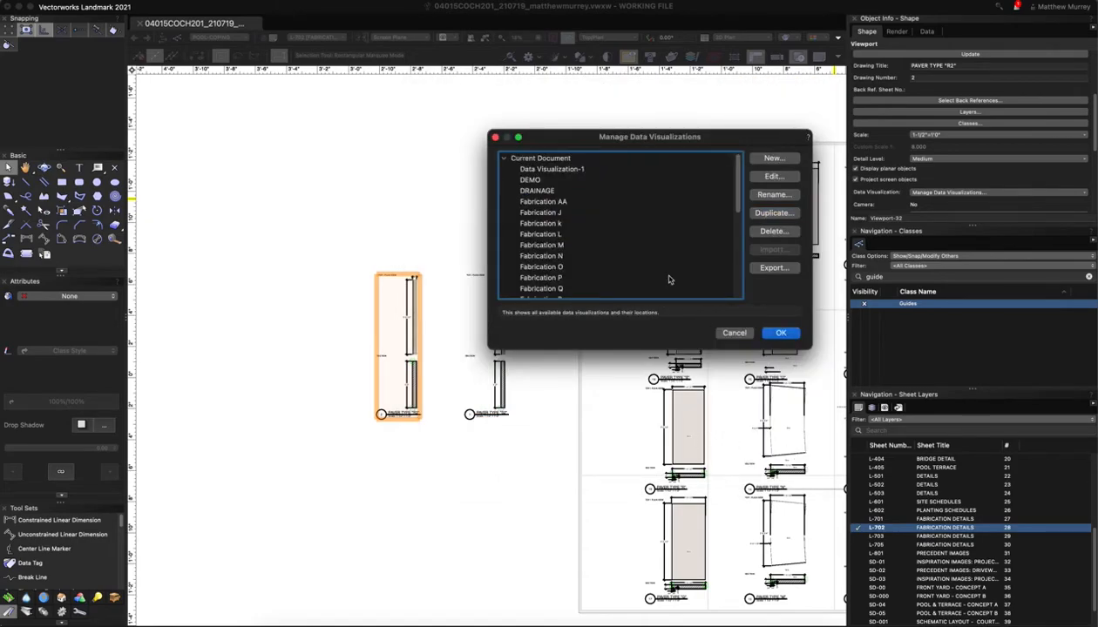
pyautogui.click(768, 338)
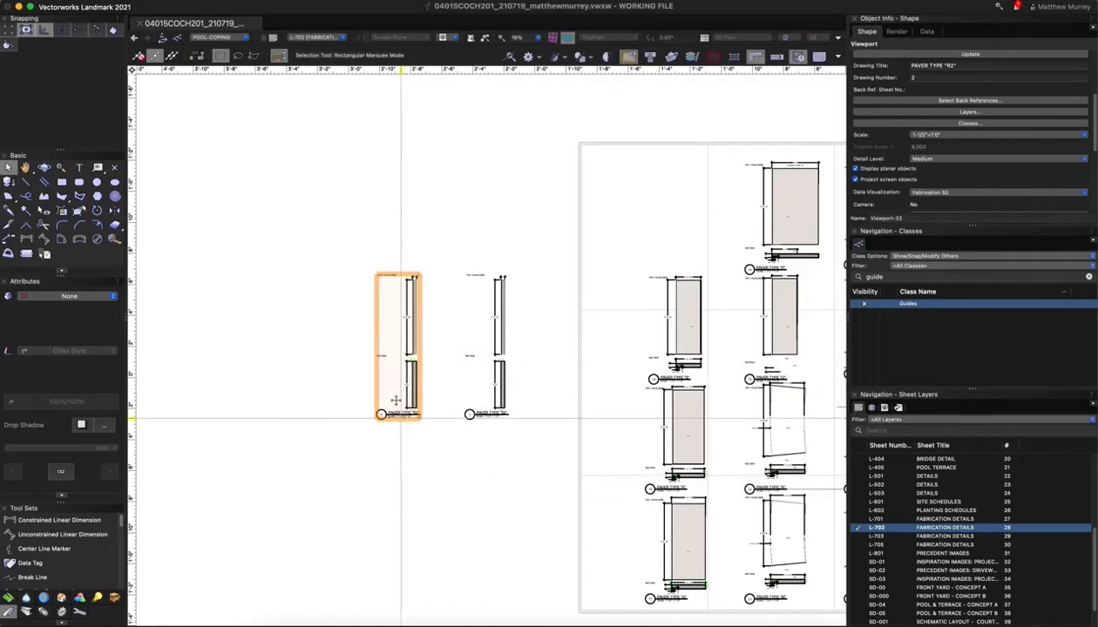
# Apply the Fabrication R2 data visualization to the new R2 viewport
pyautogui.click(944, 193)
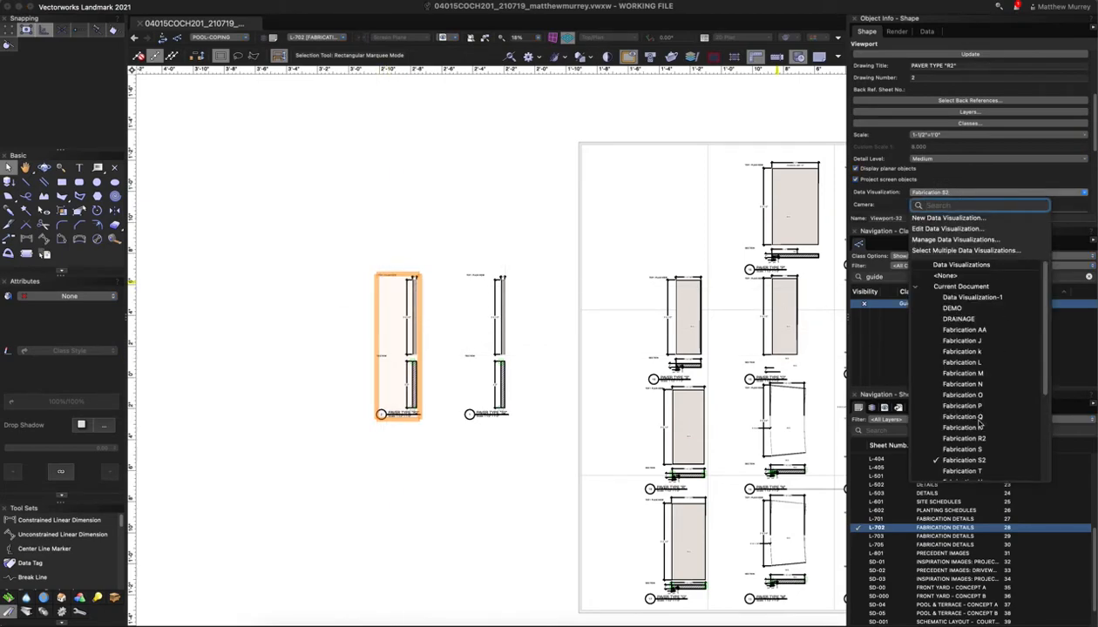
pyautogui.scroll(-3, 981, 422)
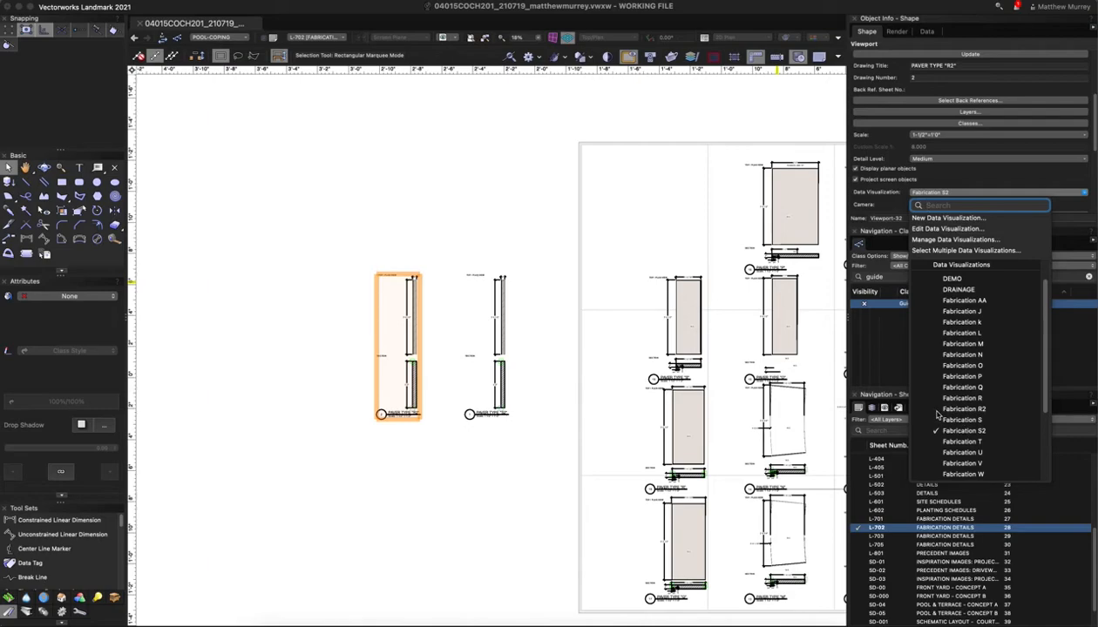
pyautogui.click(938, 410)
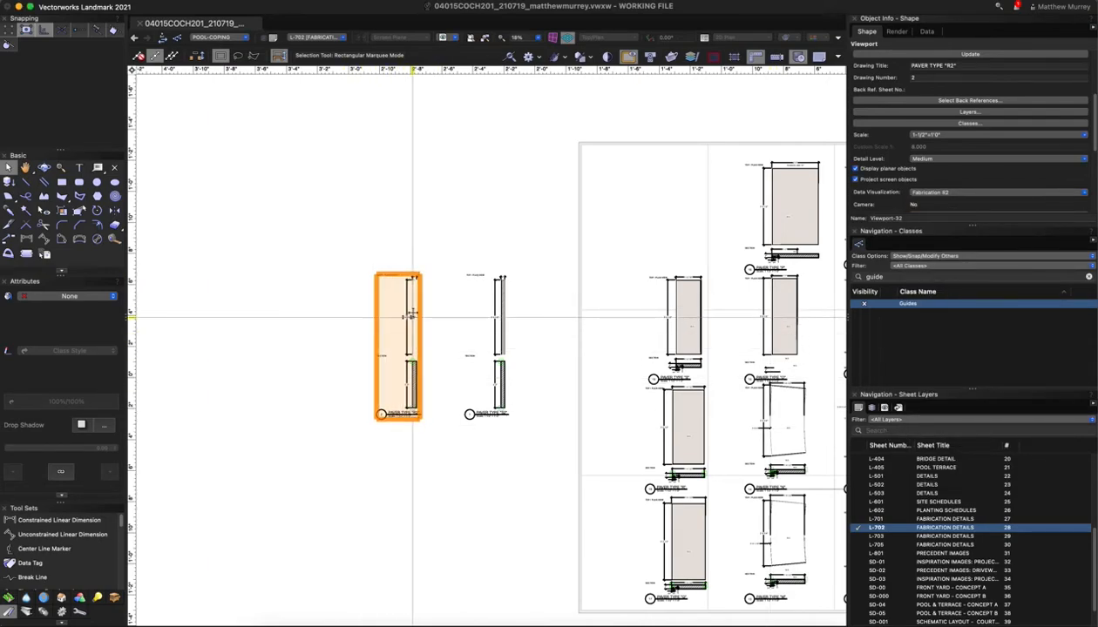
# Edit the R2 viewport's crop, dragging its corner out to frame the paver detail
pyautogui.rightClick(409, 312)
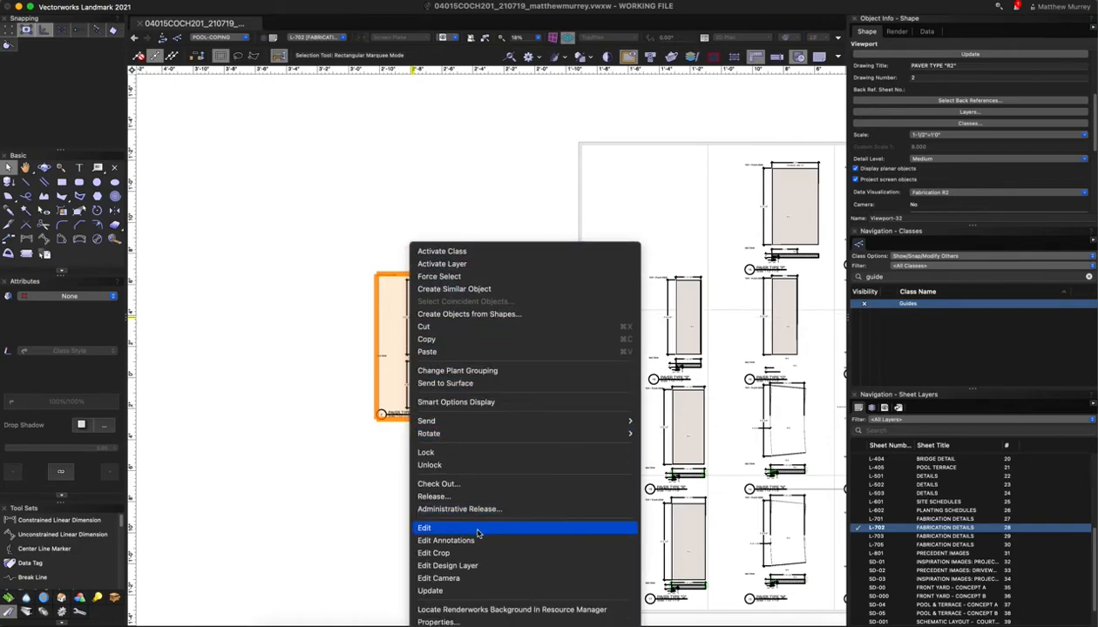
pyautogui.click(451, 554)
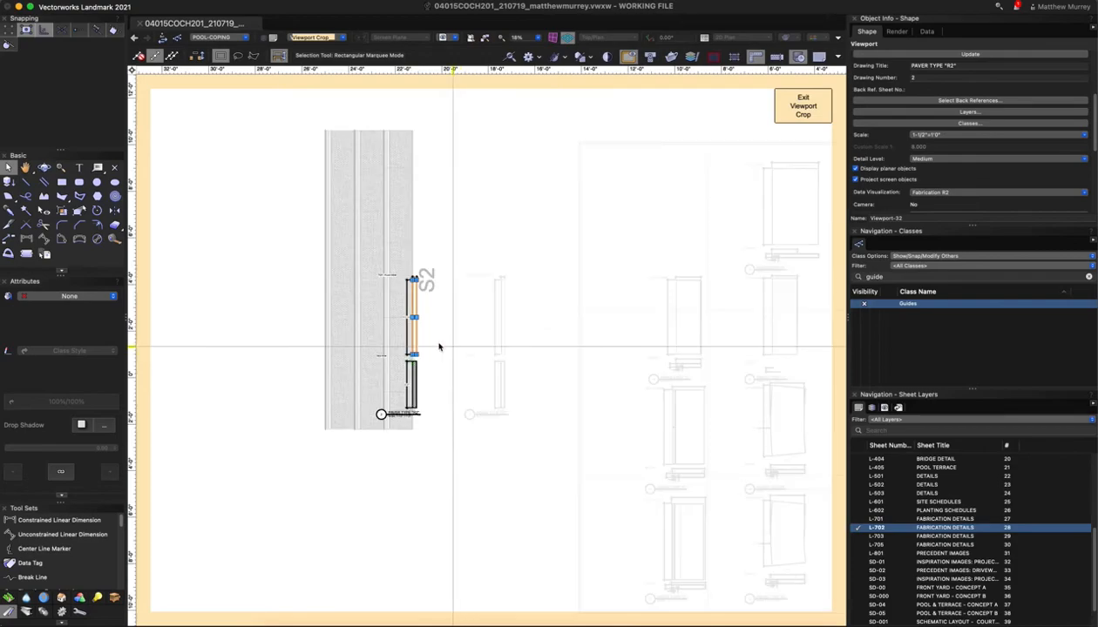
pyautogui.scroll(2, 372, 380)
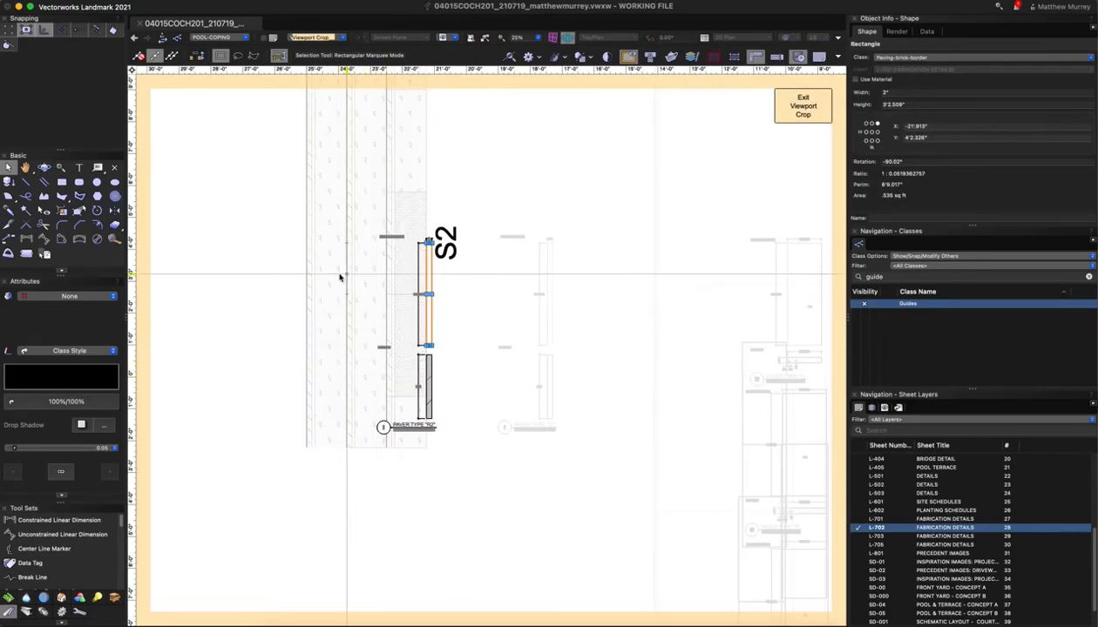
pyautogui.scroll(2, 397, 277)
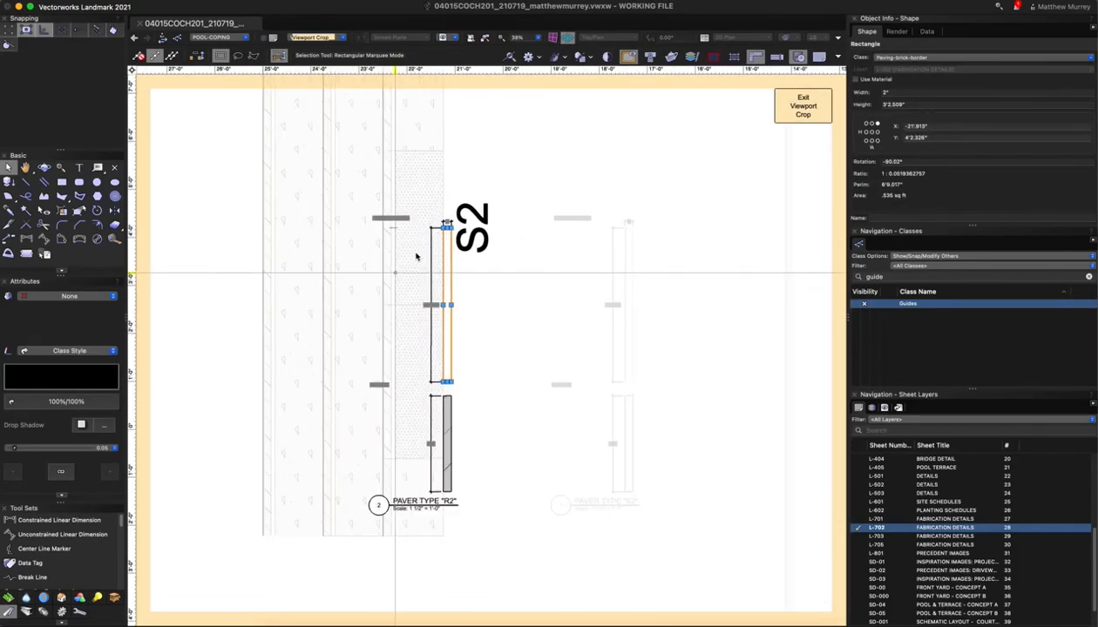
pyautogui.scroll(-1, 443, 228)
pyautogui.moveTo(443, 229); pyautogui.dragTo(385, 155)
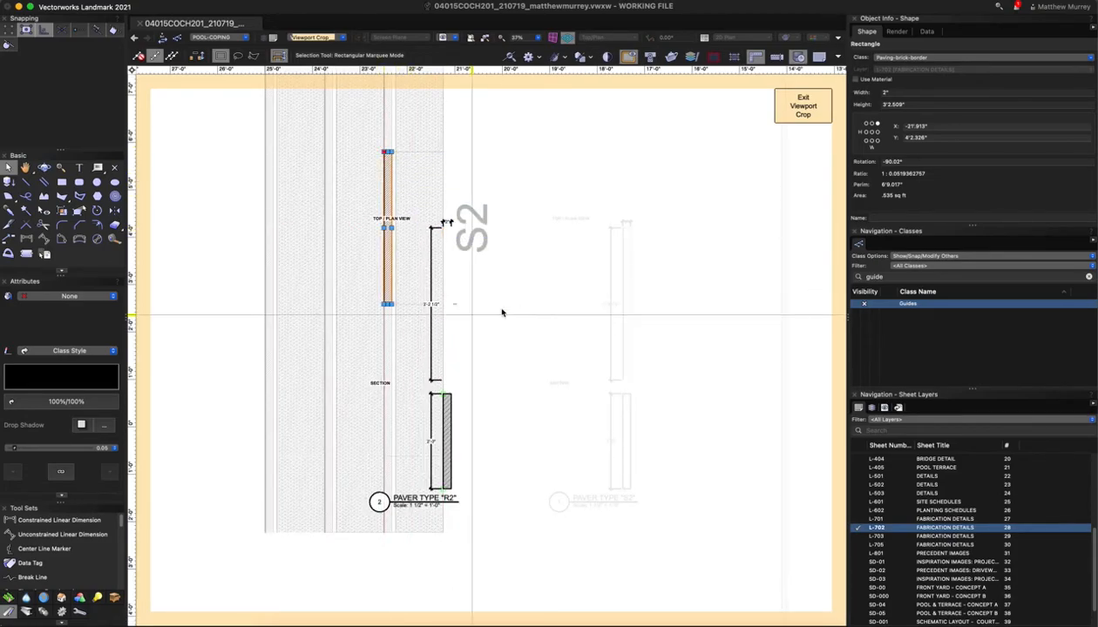
pyautogui.scroll(3, 413, 166)
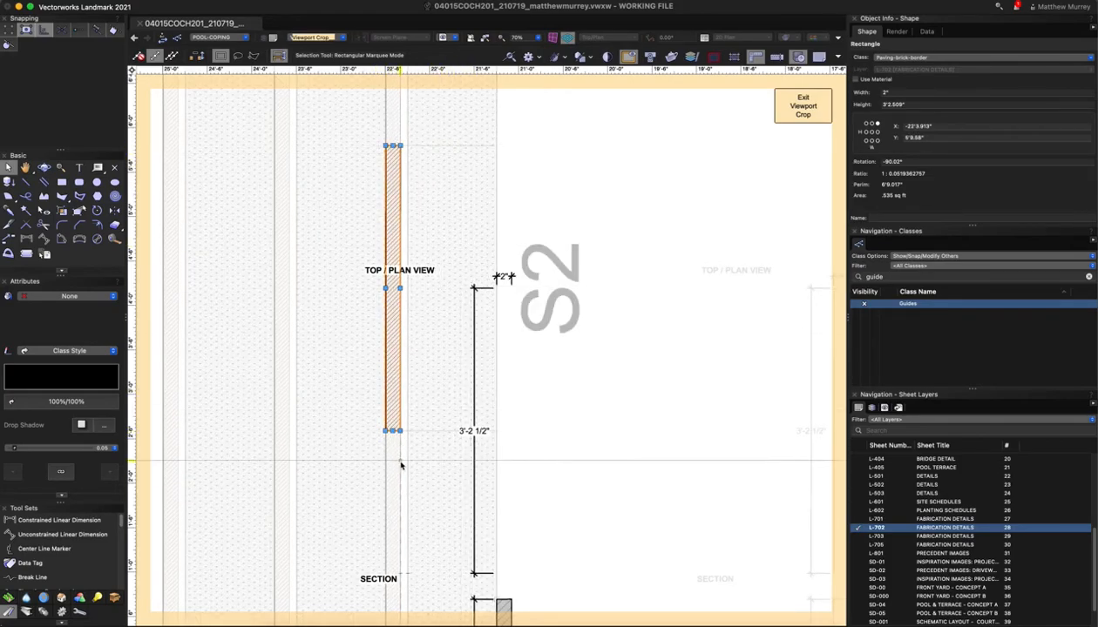
pyautogui.scroll(-4, 412, 429)
pyautogui.click(803, 106)
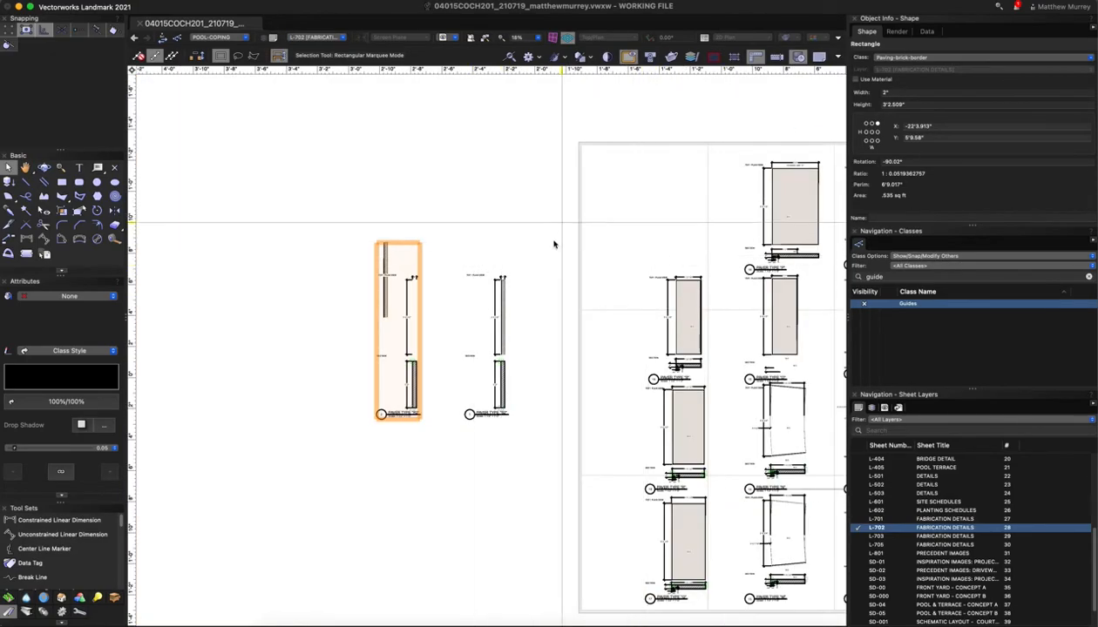
# Inside the R2 viewport annotations, move all annotations point-to-point up beside the hatched paver
pyautogui.click(409, 399)
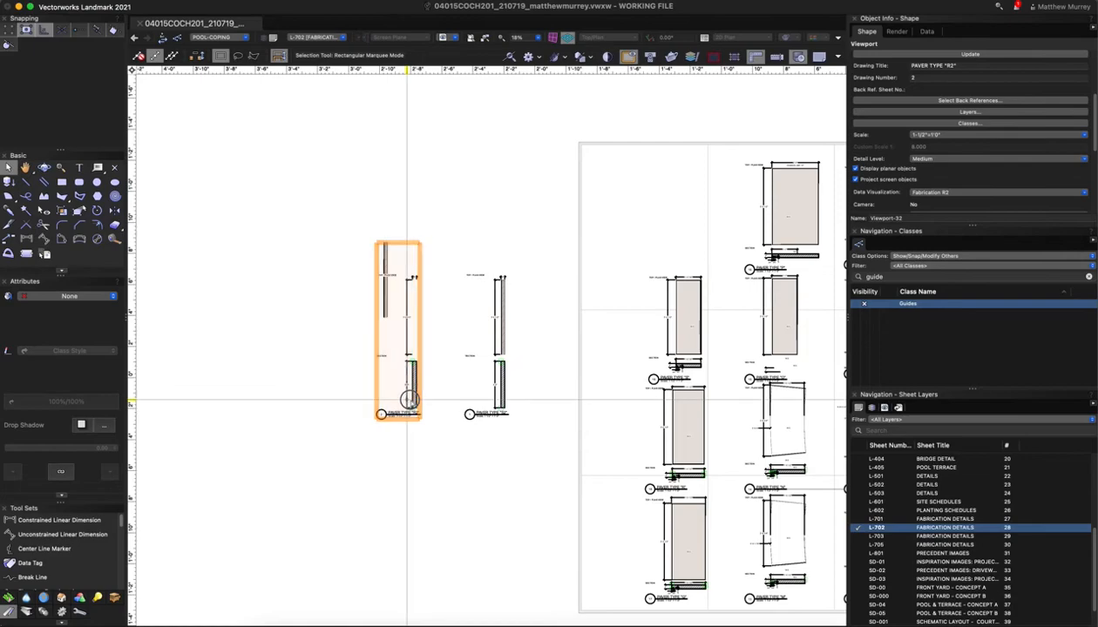
pyautogui.doubleClick(409, 399)
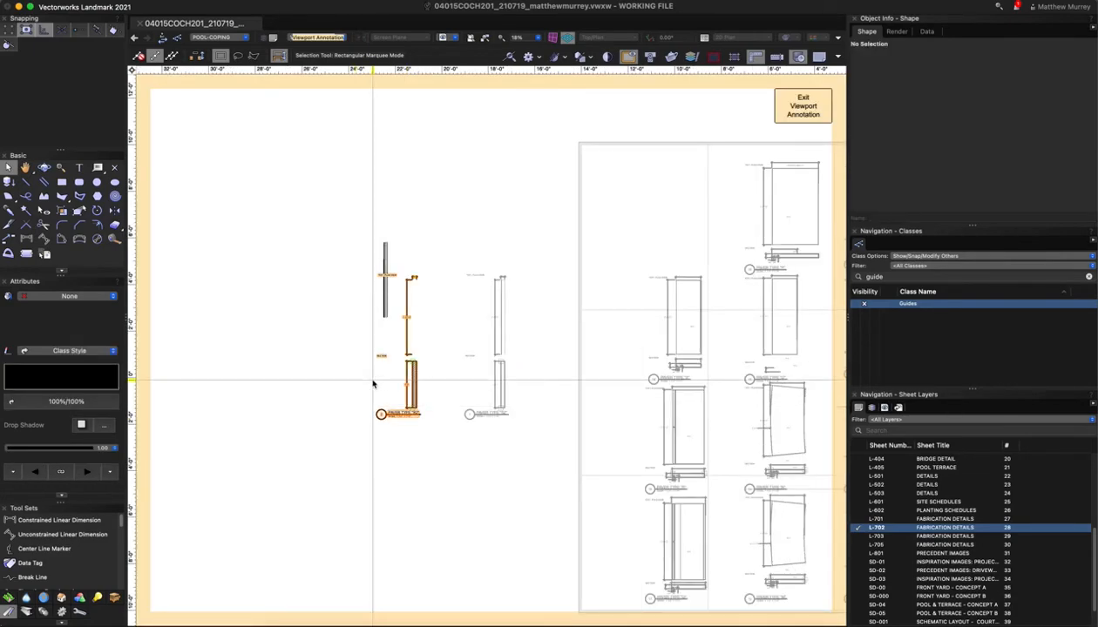
pyautogui.press('super+a')
pyautogui.scroll(-1, 373, 381)
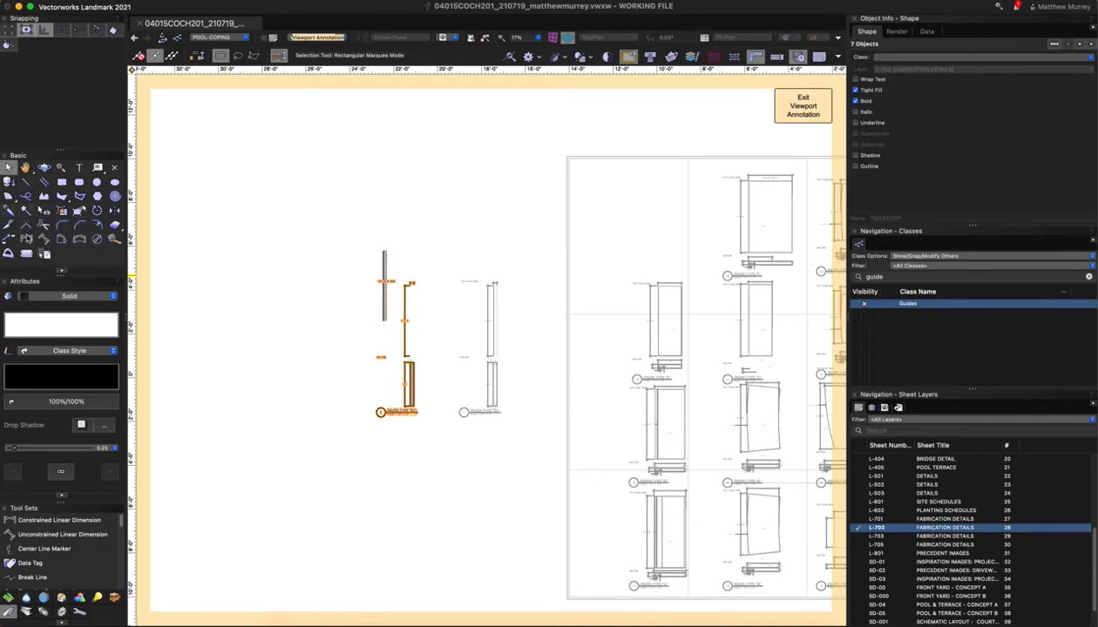
pyautogui.click(9, 239)
pyautogui.scroll(4, 380, 292)
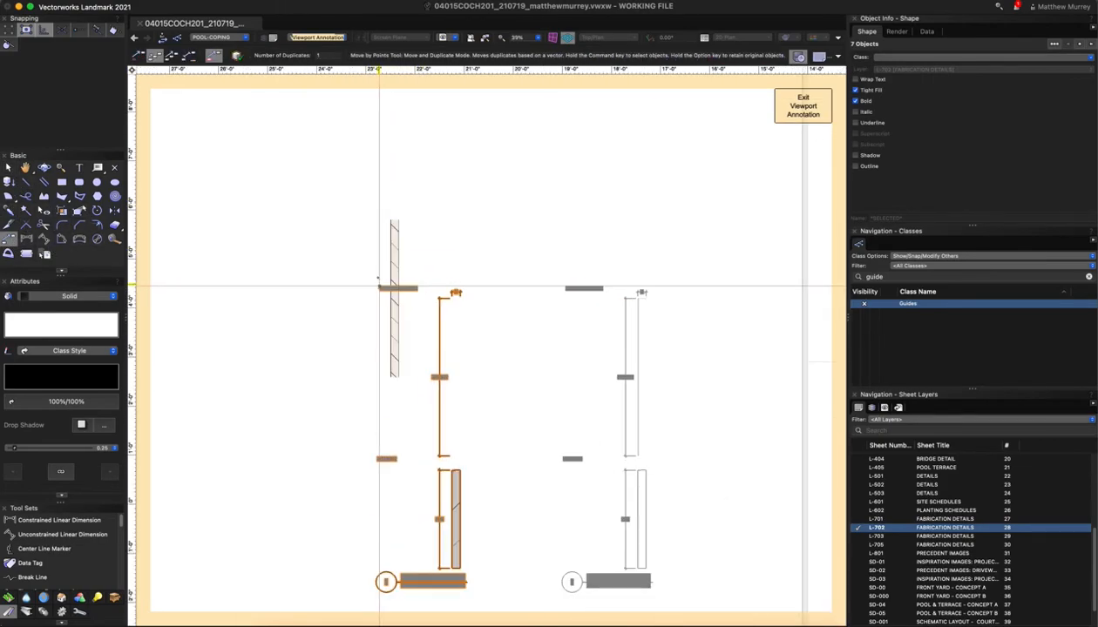
pyautogui.scroll(3, 454, 295)
pyautogui.scroll(-1, 452, 301)
pyautogui.click(452, 300)
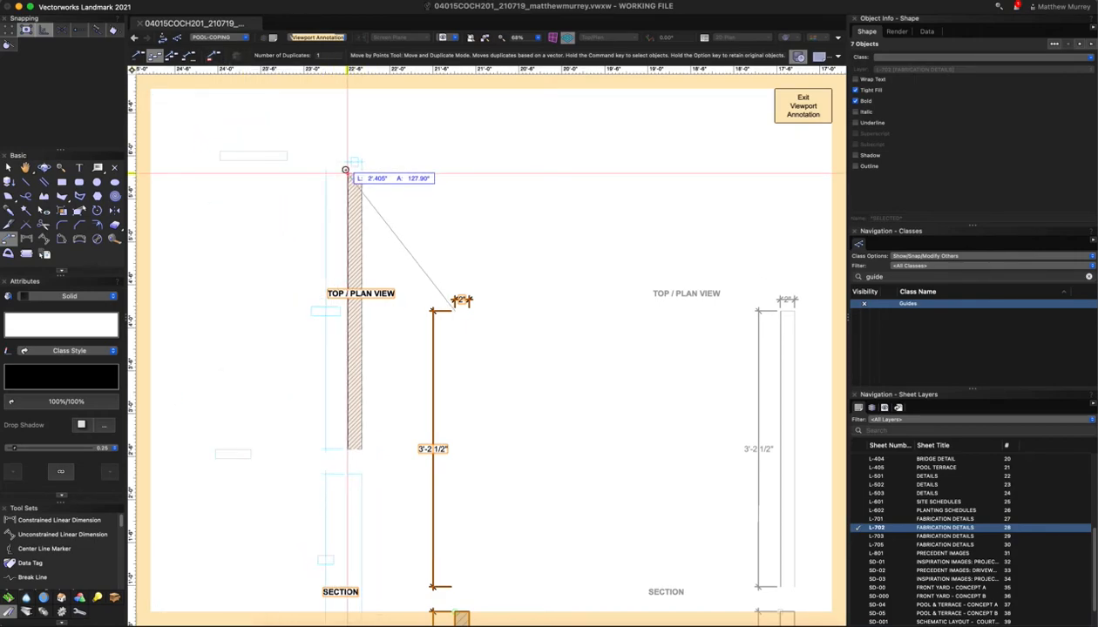
pyautogui.click(346, 170)
pyautogui.scroll(-1, 510, 355)
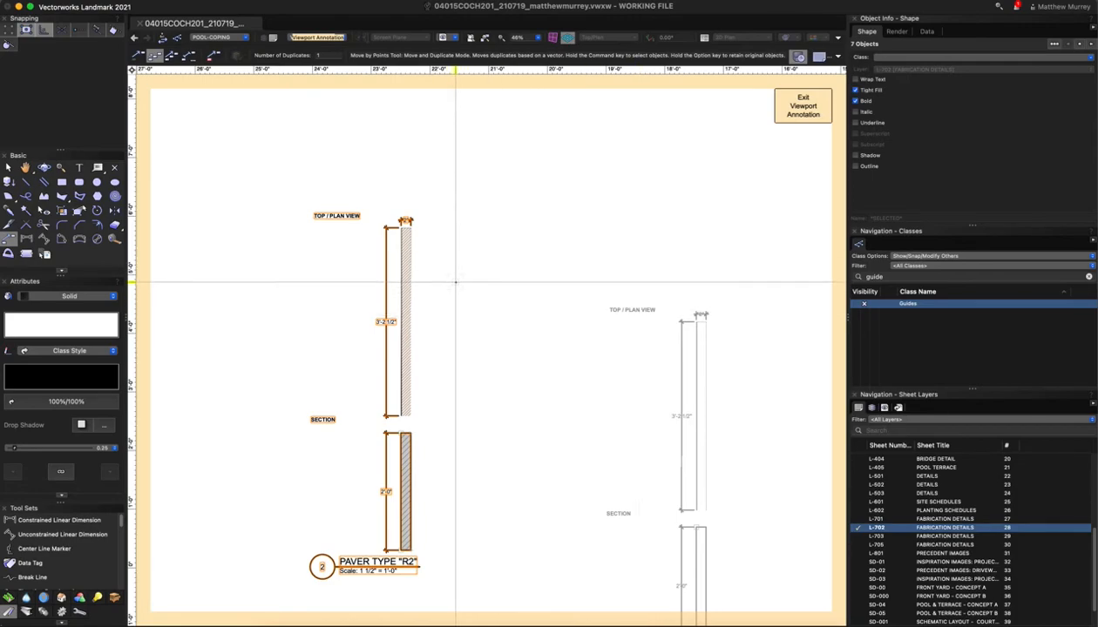
# Open the design layer shown in the R2 viewport via Edit Design Layer
pyautogui.press('x')
pyautogui.rightClick(408, 290)
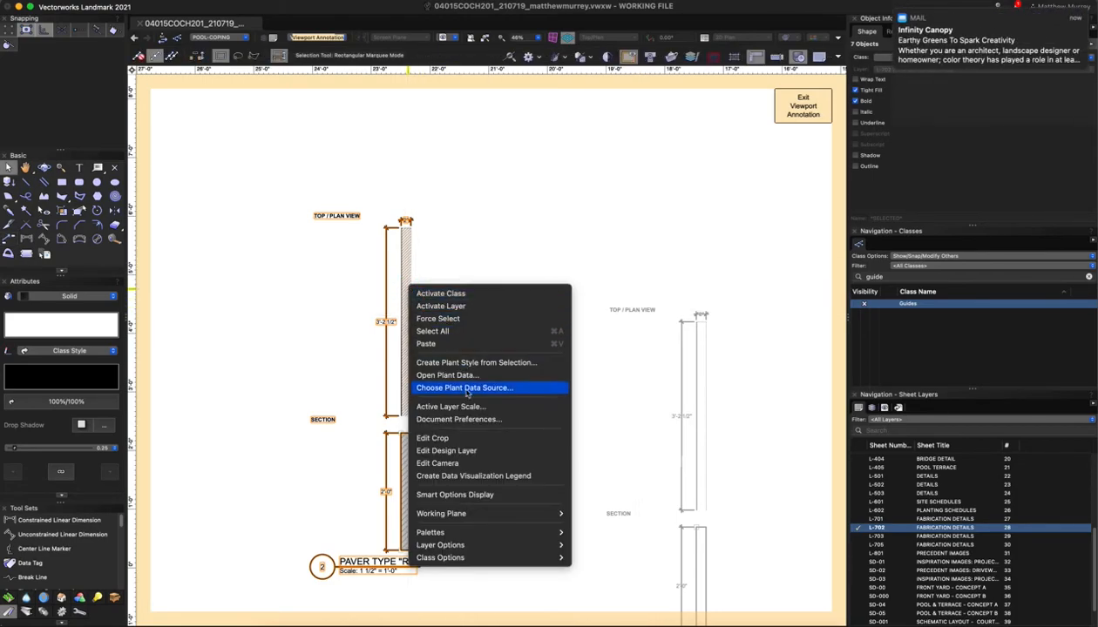
pyautogui.click(452, 452)
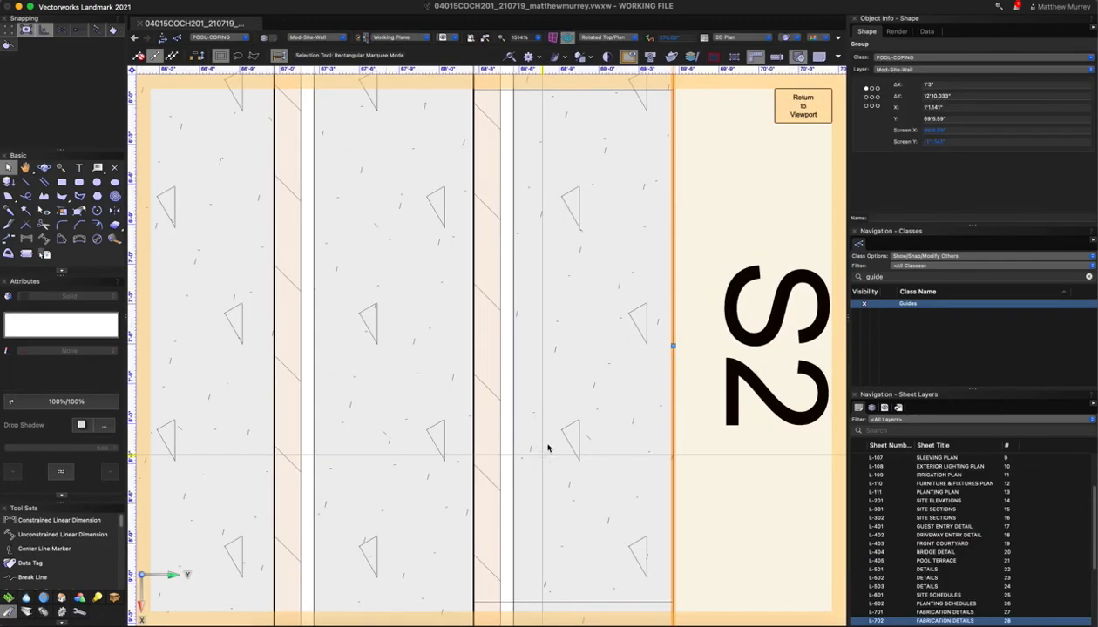
# Enter the coping group, check the wall's height in Object Info, then exit the group
pyautogui.click(546, 448)
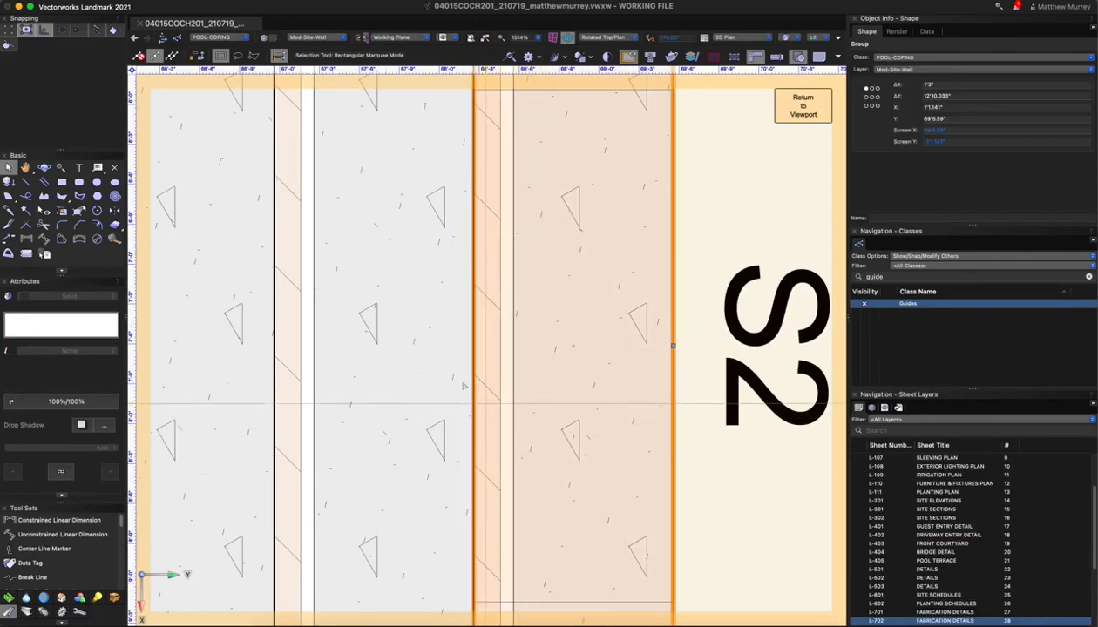
pyautogui.click(426, 346)
pyautogui.scroll(-1, 426, 346)
pyautogui.doubleClick(489, 322)
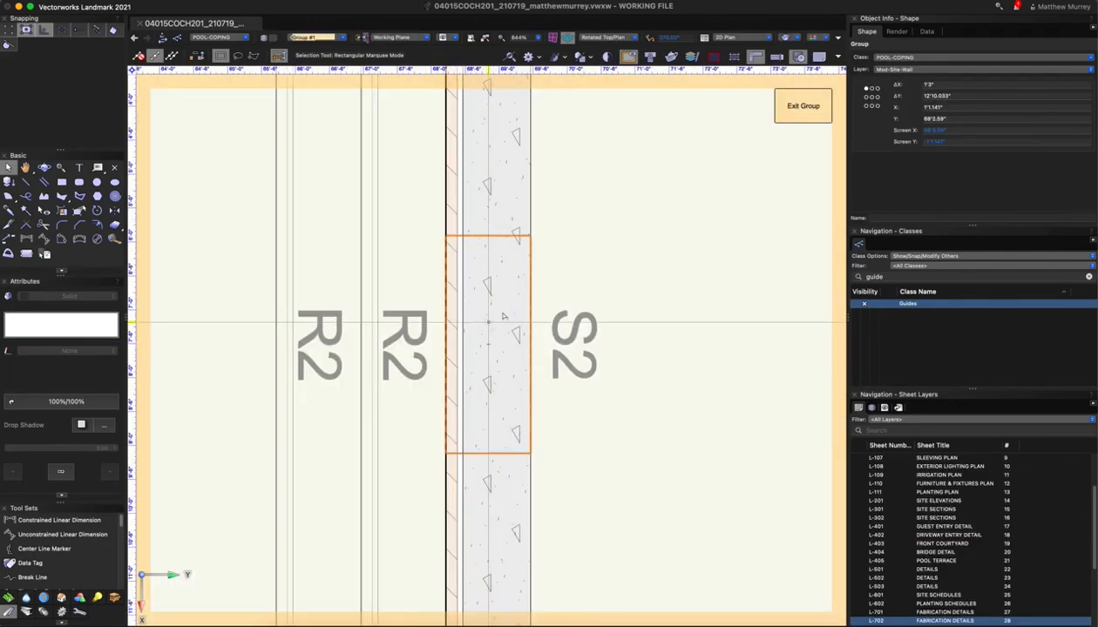
pyautogui.click(503, 295)
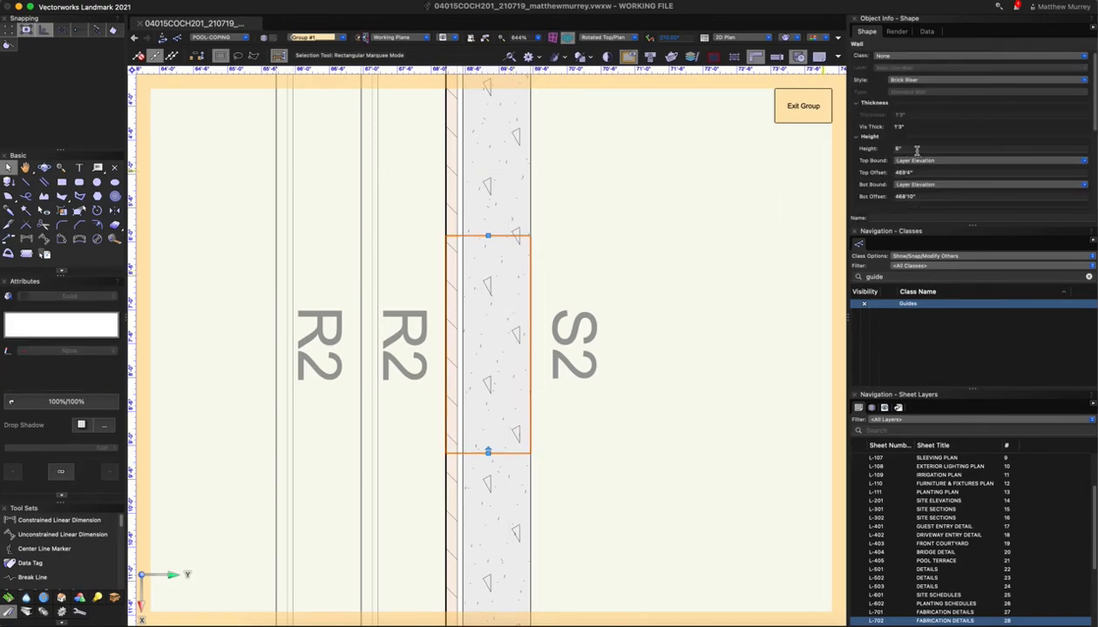
pyautogui.click(788, 112)
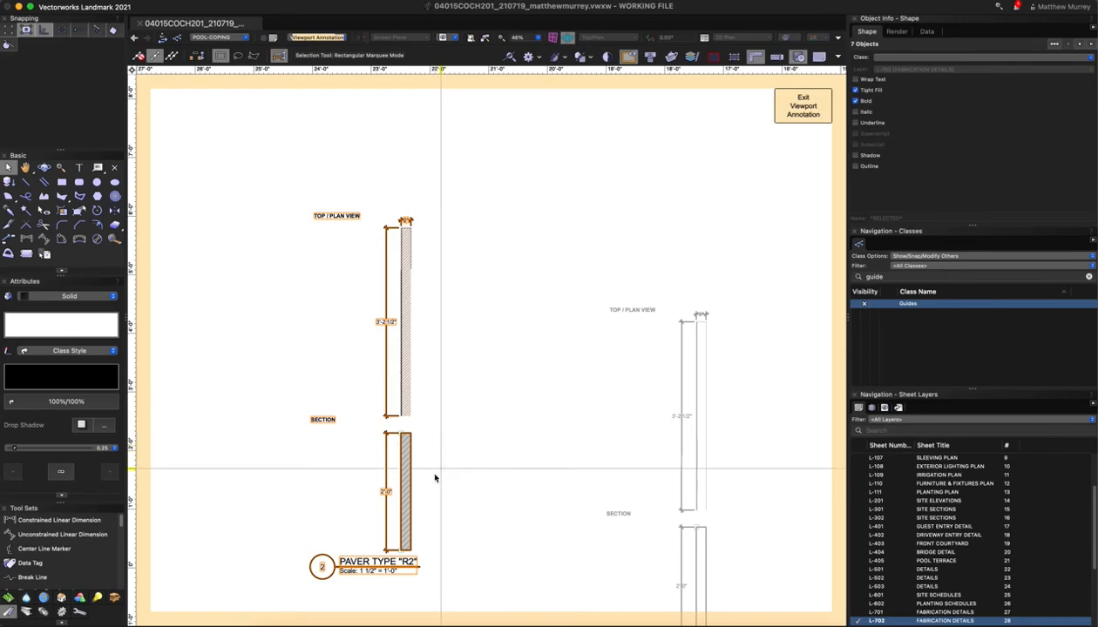
# Set the R2 paver section shape's ΔY height to 6" in Object Info
pyautogui.click(435, 492)
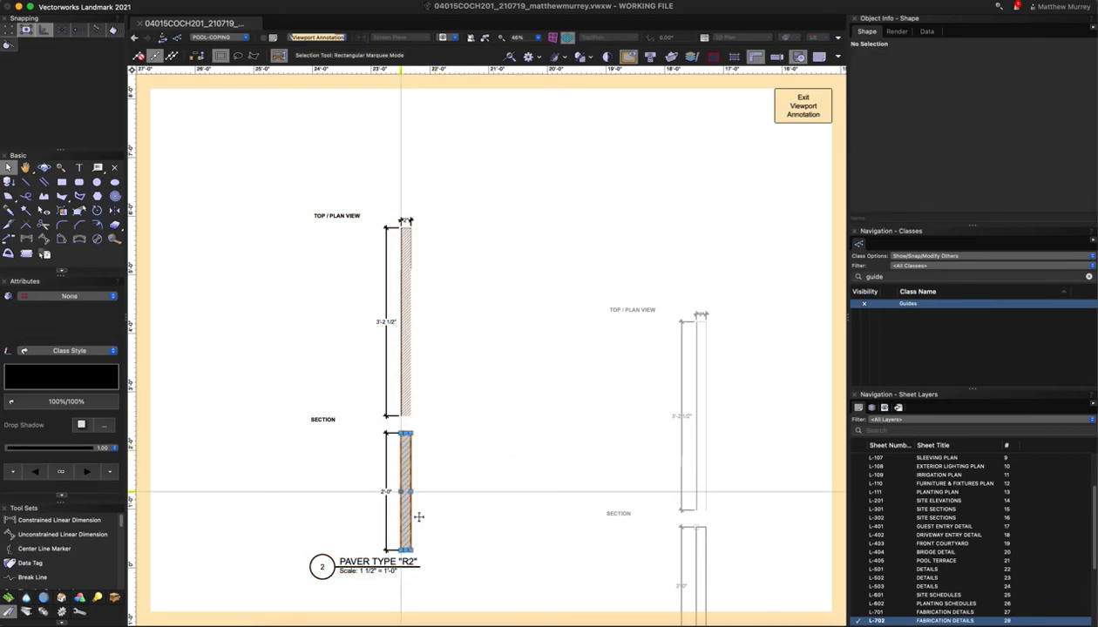
pyautogui.click(407, 499)
pyautogui.click(933, 107)
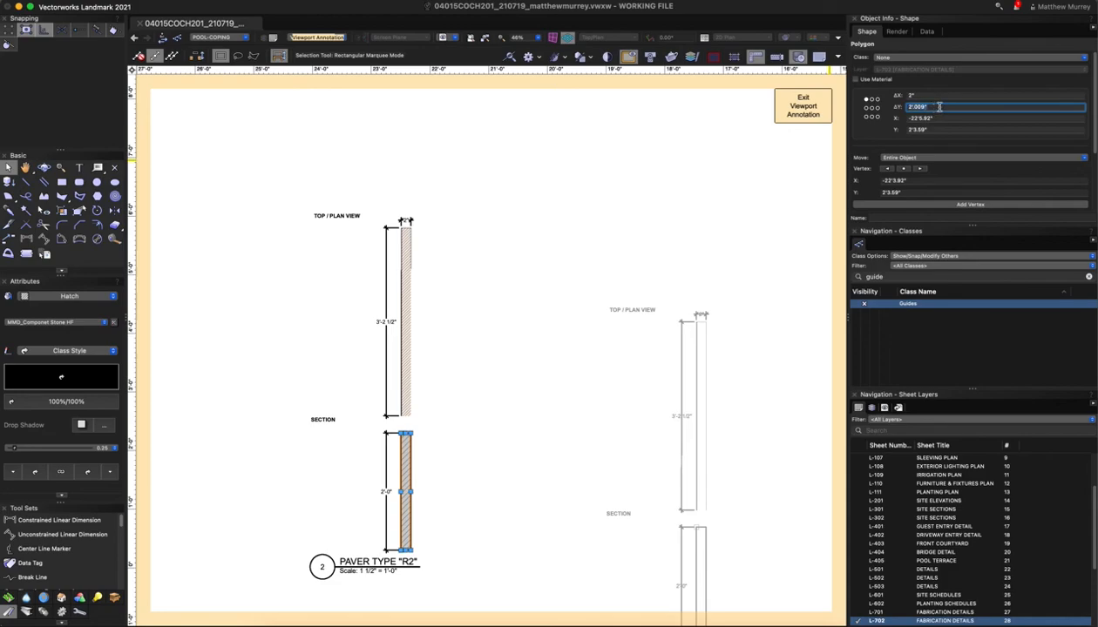
pyautogui.write('6')
pyautogui.press('Return')
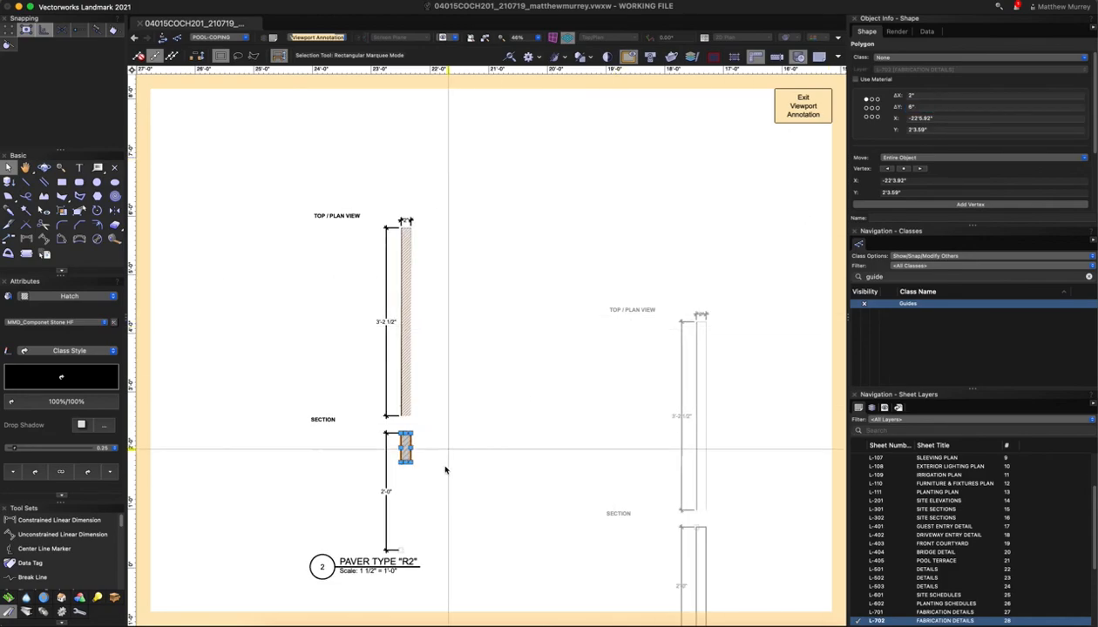
# Add a 6" dimension beside the section, move the PAVER TYPE "R2" title up, and exit annotations
pyautogui.click(400, 551)
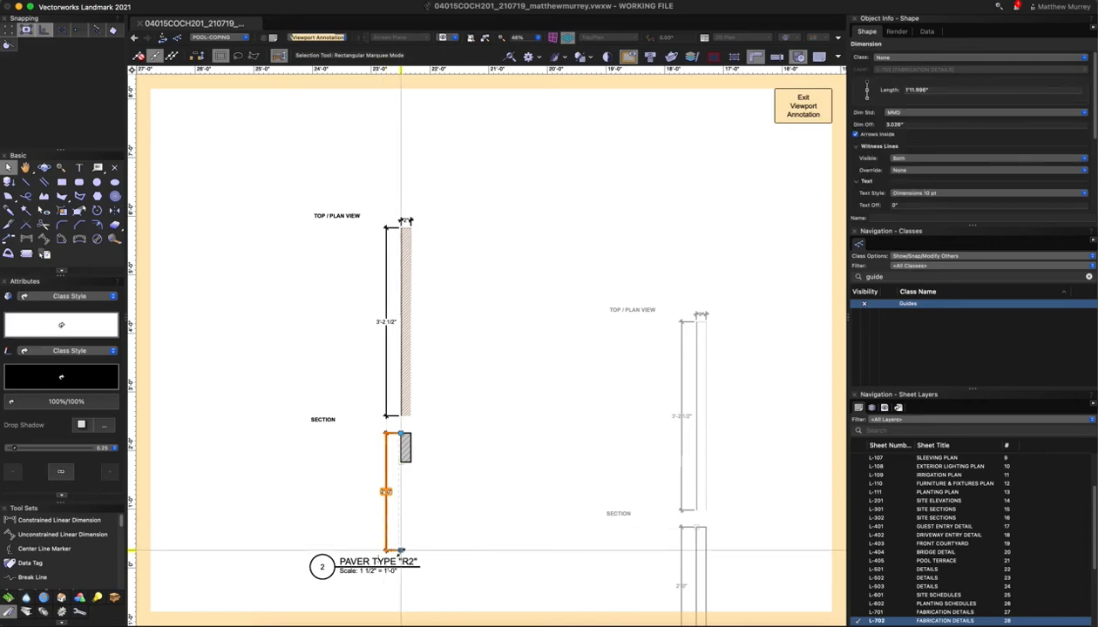
pyautogui.click(400, 462)
pyautogui.moveTo(320, 524); pyautogui.dragTo(320, 492)
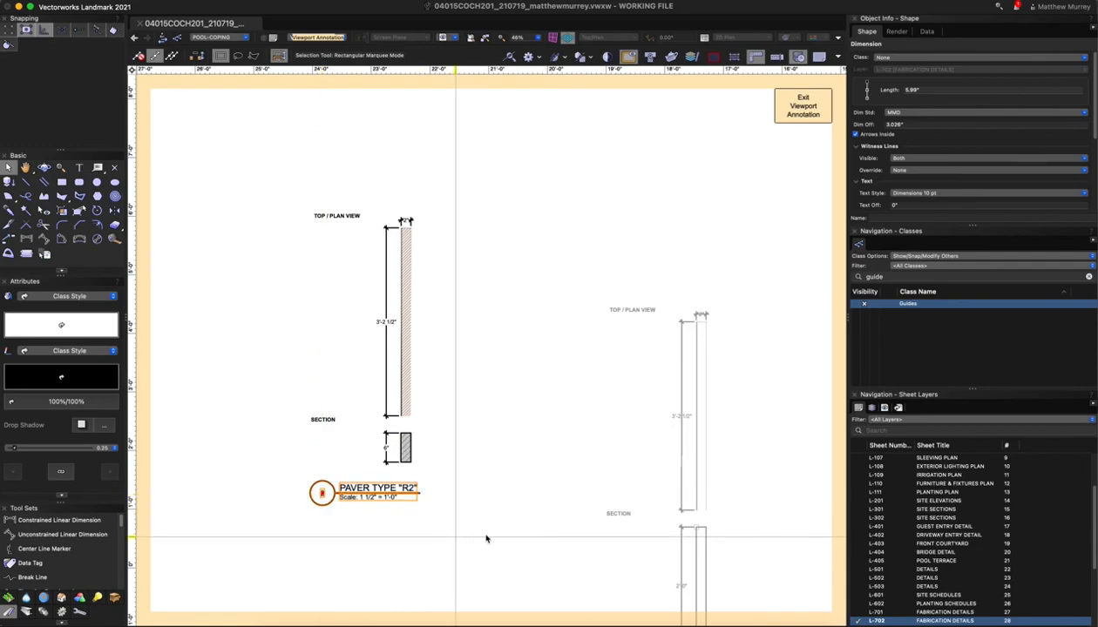
pyautogui.click(522, 518)
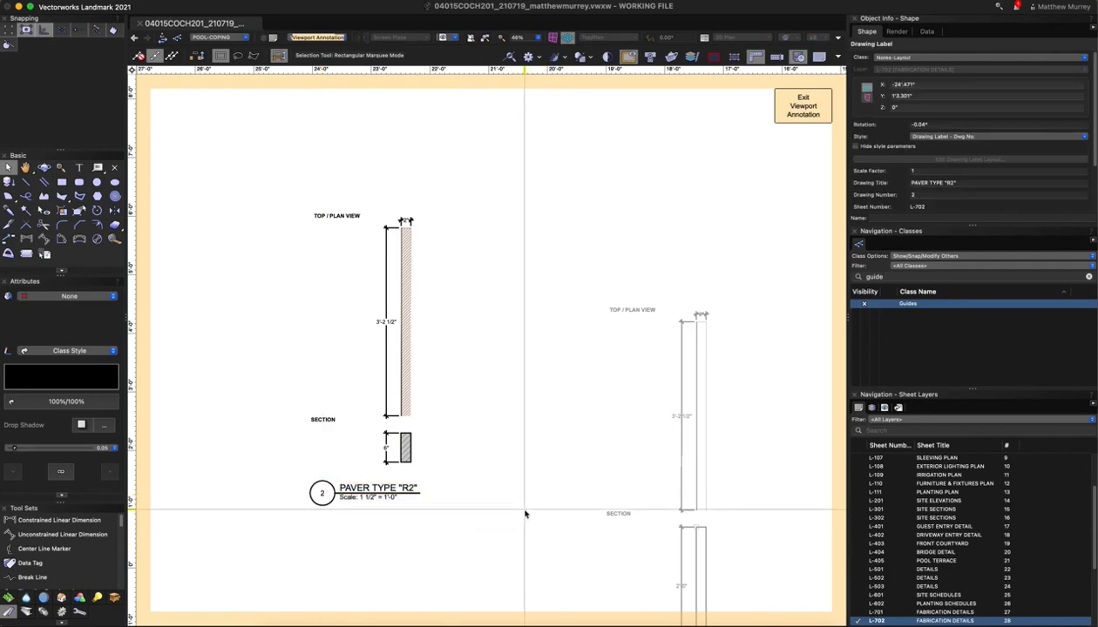
pyautogui.click(803, 106)
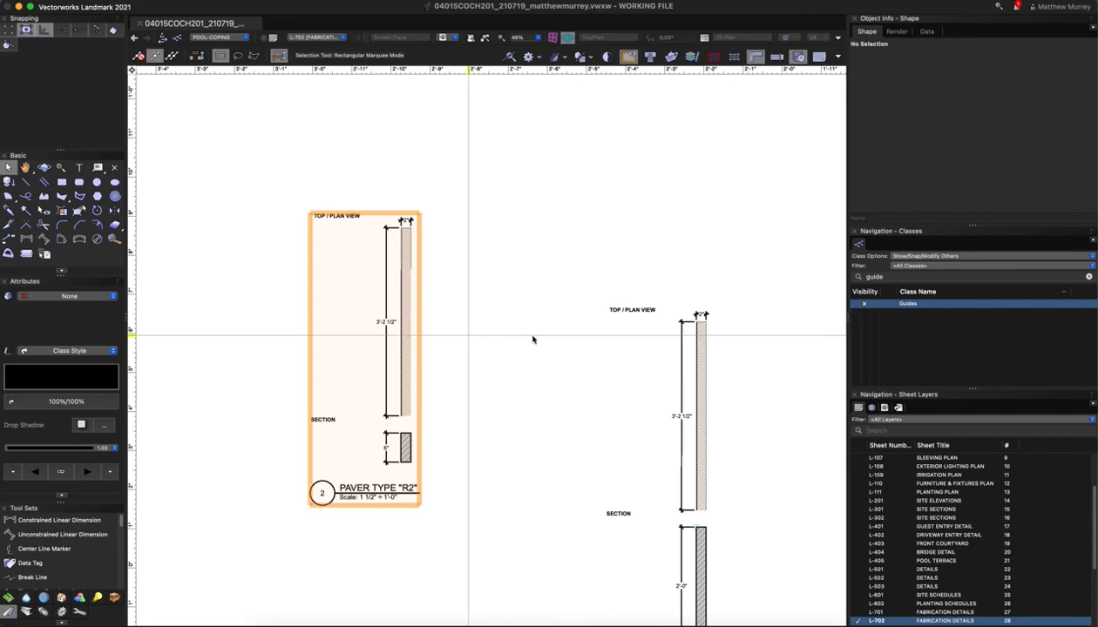
pyautogui.scroll(-2, 523, 344)
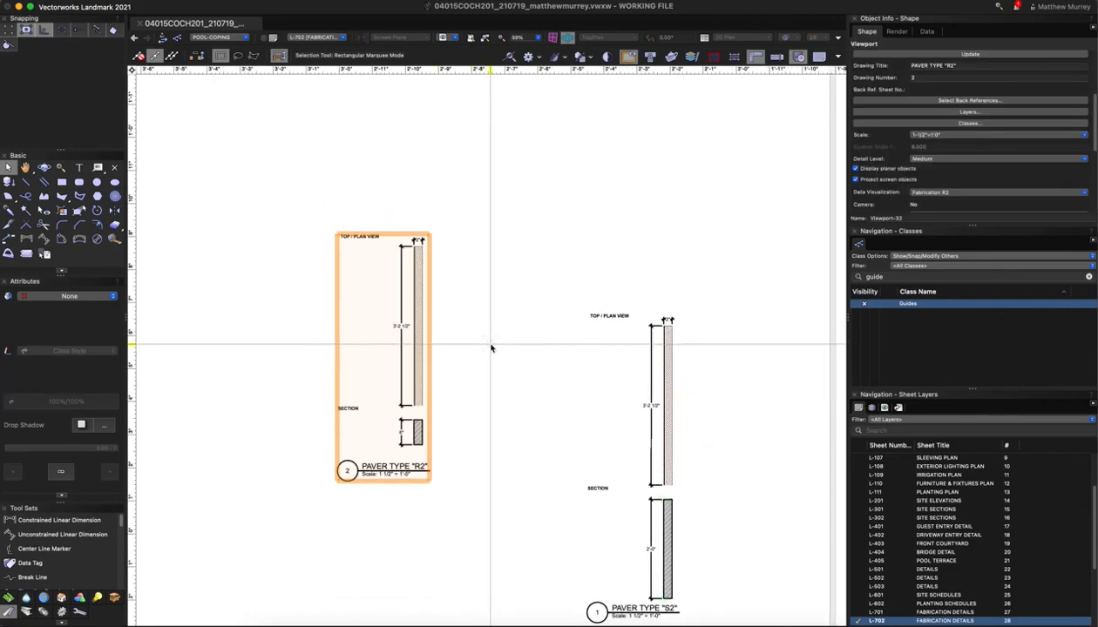
pyautogui.scroll(-2, 480, 301)
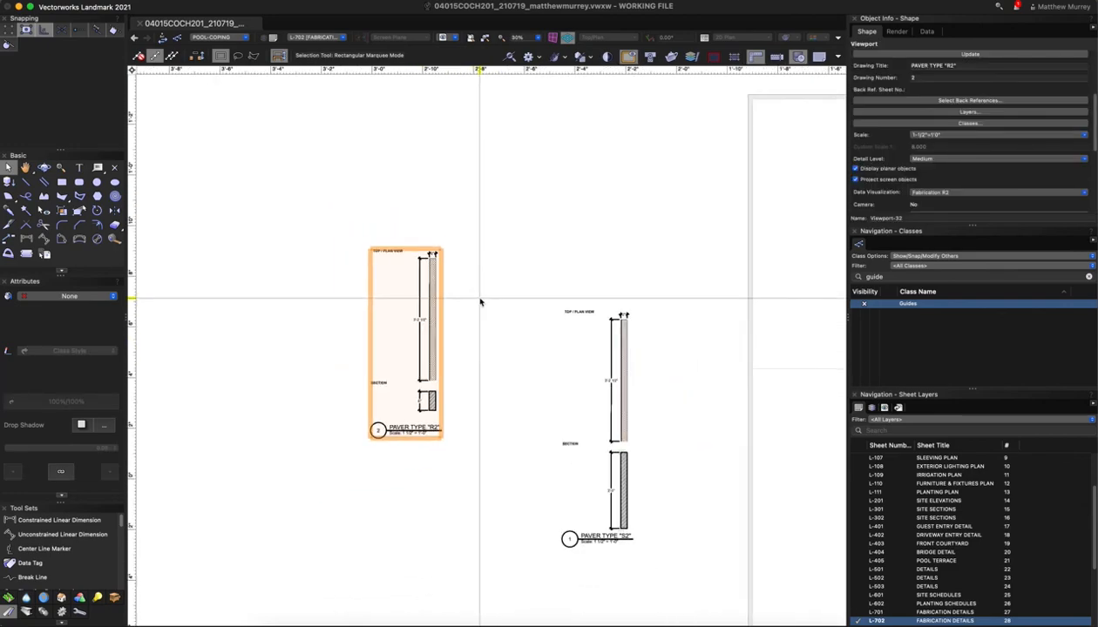